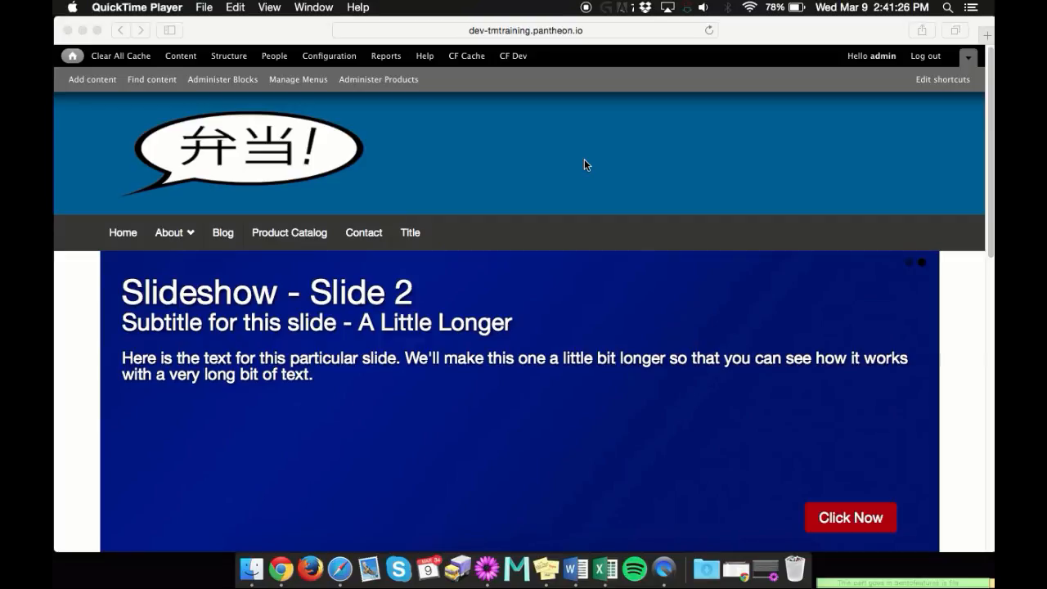
Start creating a new content item of the Basic page type
{"action": "left_click", "coordinate": [571, 161]}
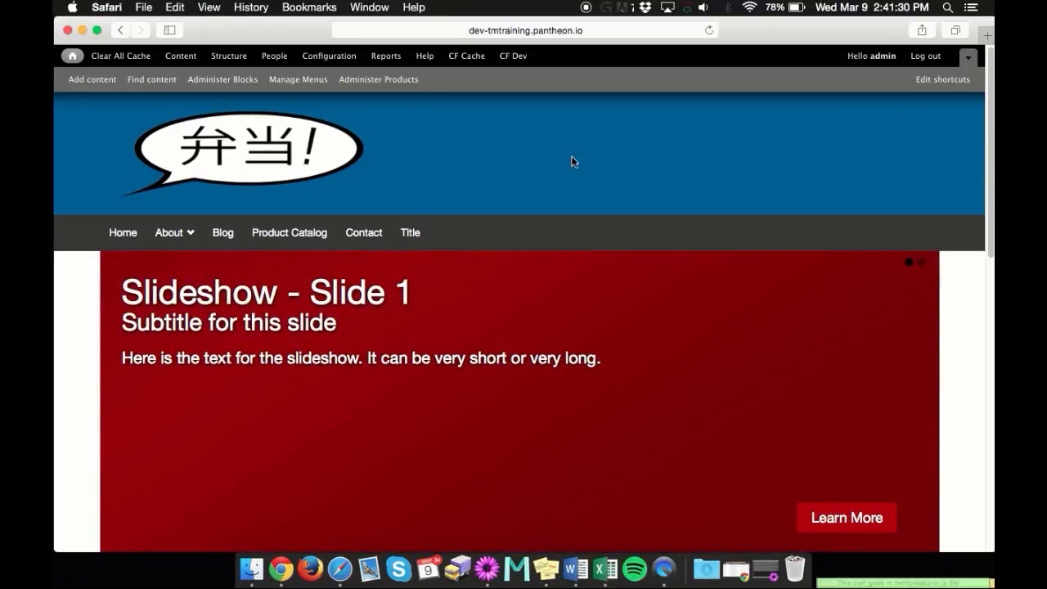
{"action": "left_click", "coordinate": [92, 81]}
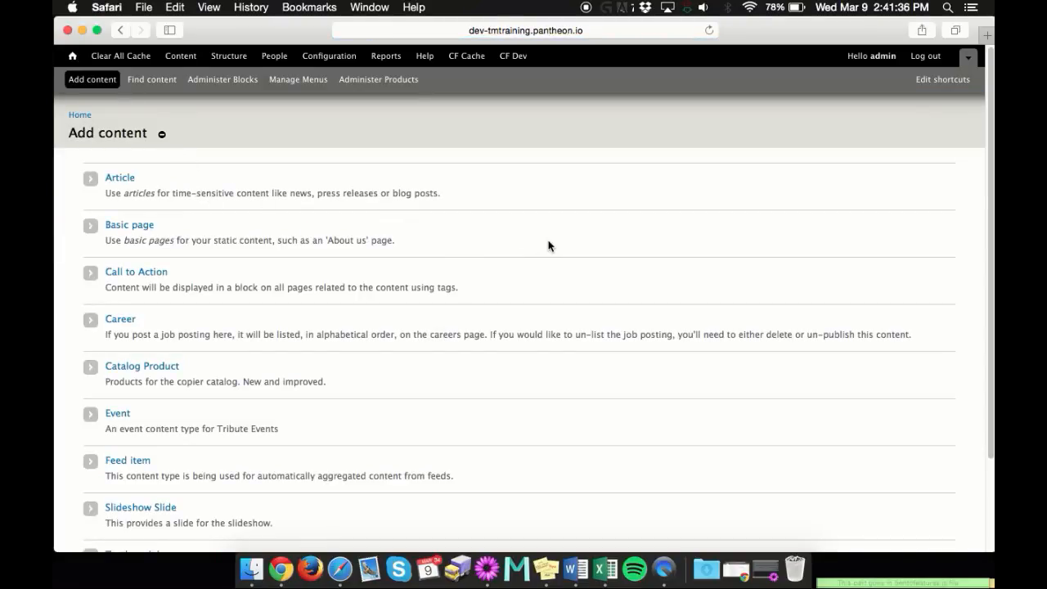
{"action": "left_click", "coordinate": [143, 229]}
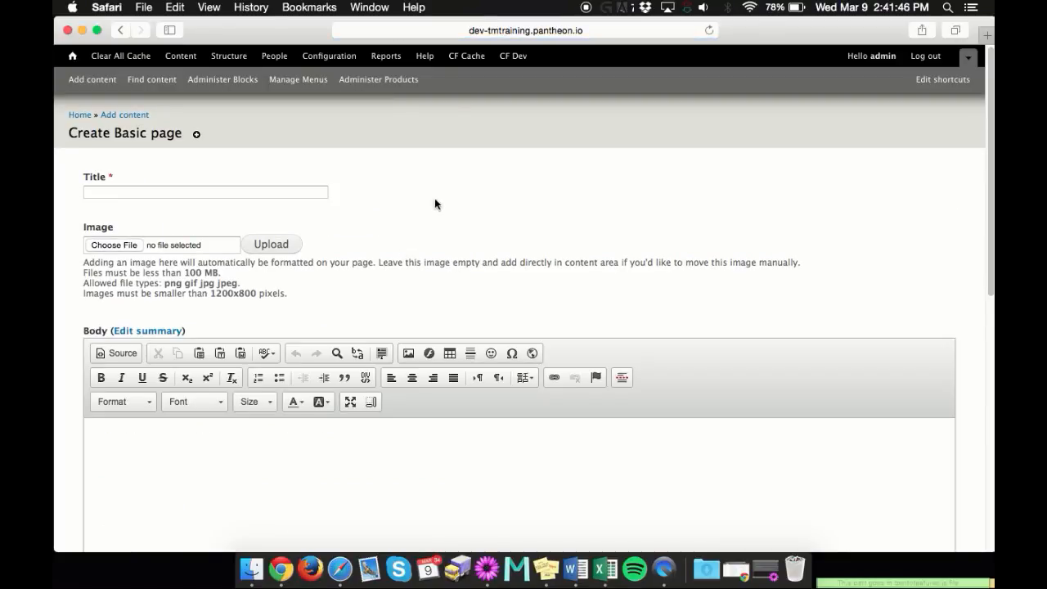
Paste the copied Lorem ipsum paragraphs into the empty Body field of the new page
{"action": "scroll", "coordinate": [502, 225], "scroll_direction": "down", "scroll_amount": 1}
{"action": "scroll", "coordinate": [502, 225], "scroll_direction": "down", "scroll_amount": 5}
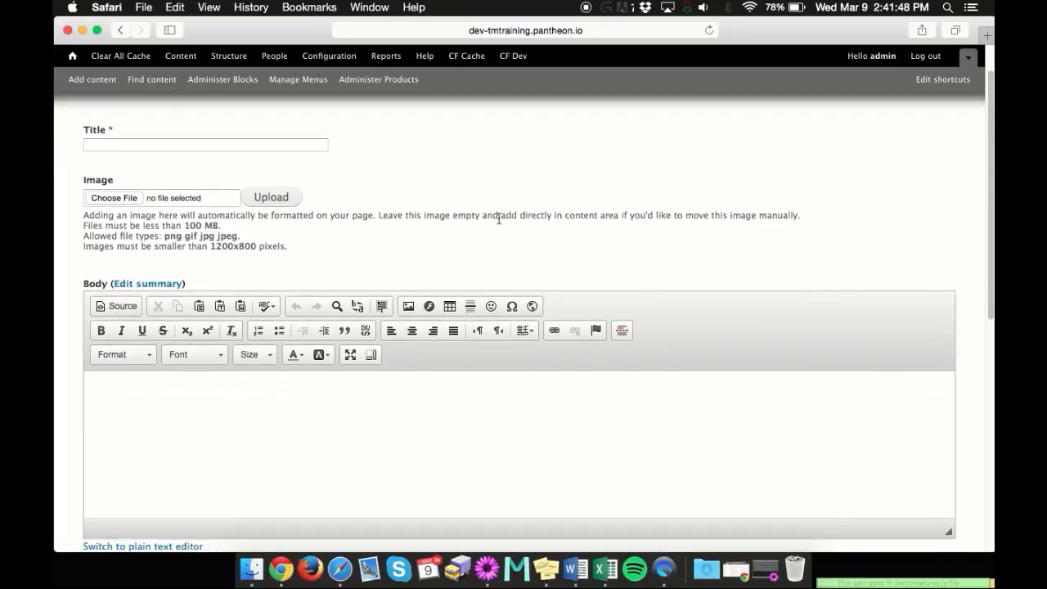
{"action": "scroll", "coordinate": [498, 211], "scroll_direction": "down", "scroll_amount": 3}
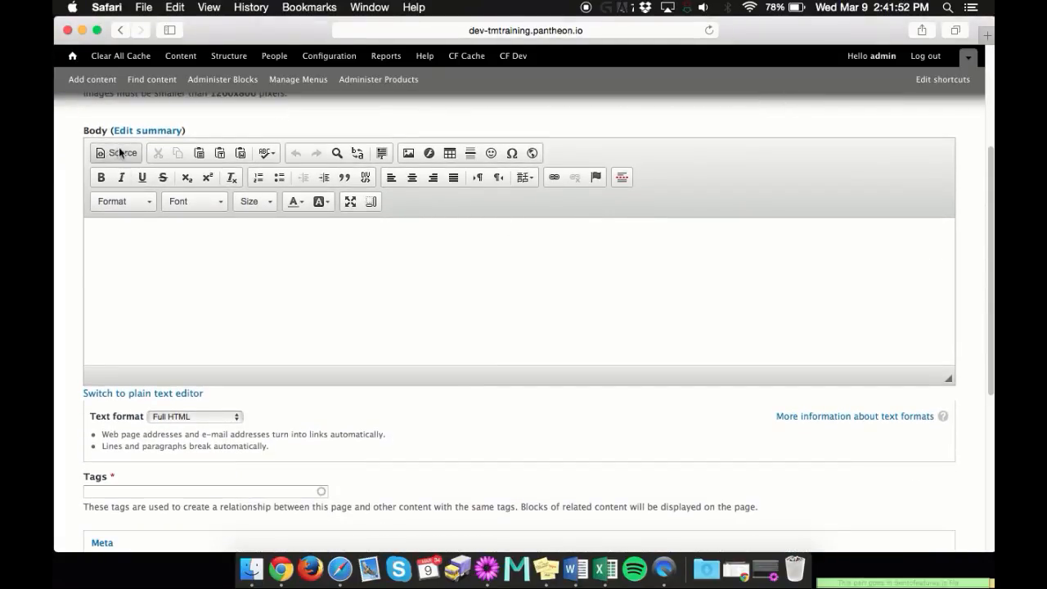
{"action": "left_click_drag", "start_coordinate": [77, 121], "coordinate": [342, 282]}
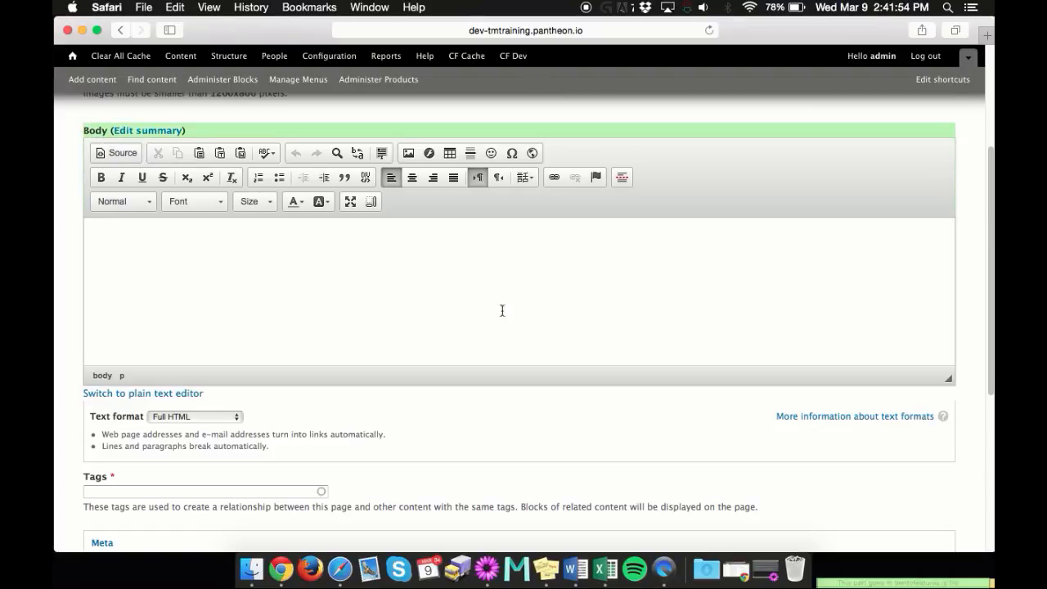
{"action": "left_click", "coordinate": [444, 272]}
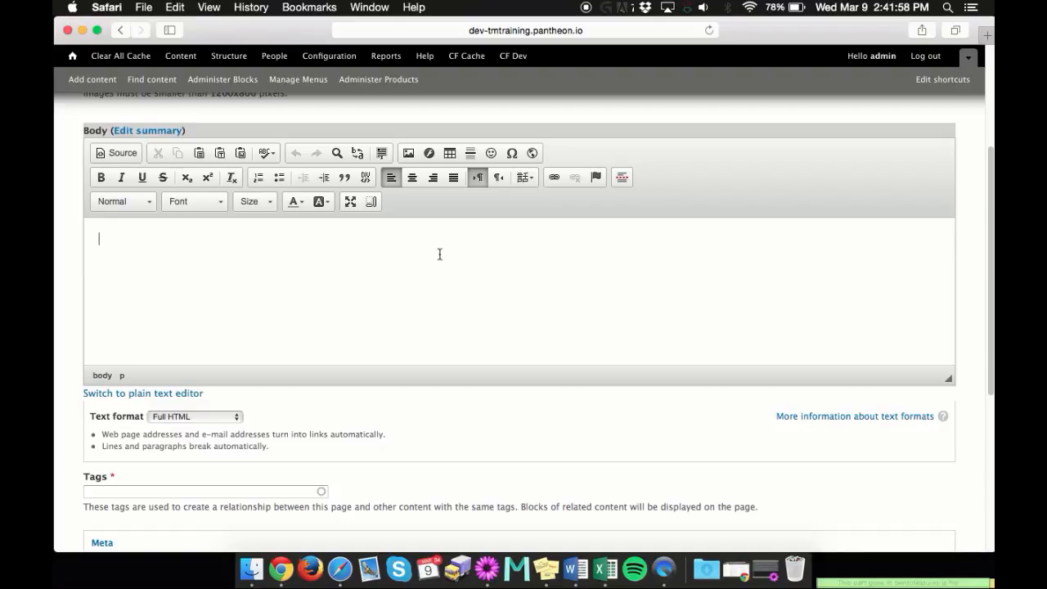
{"action": "left_click", "coordinate": [515, 119]}
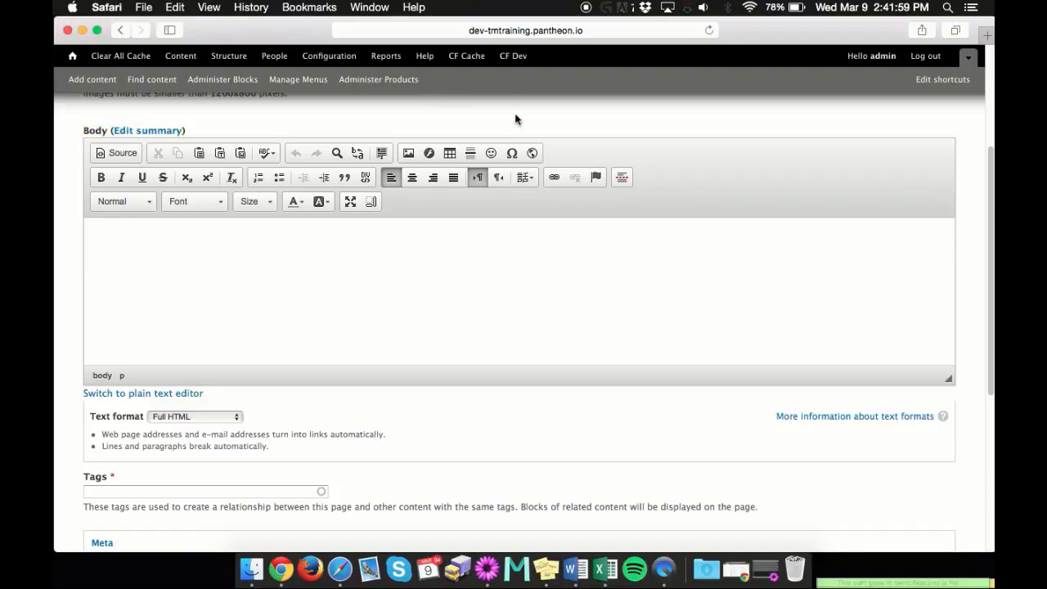
{"action": "left_click", "coordinate": [277, 254]}
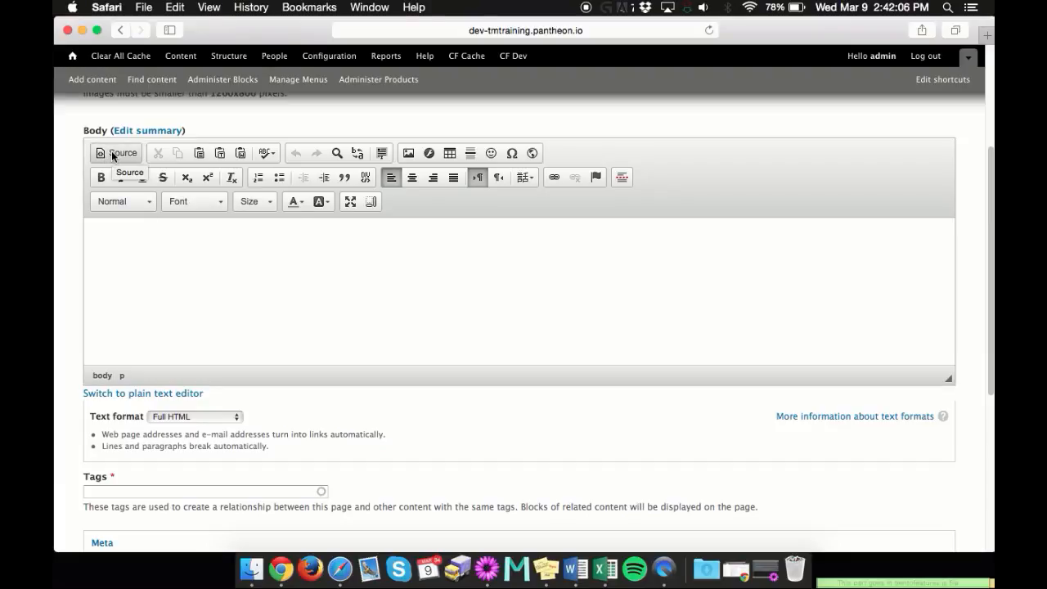
{"action": "left_click", "coordinate": [177, 259]}
{"action": "key", "text": "super+v"}
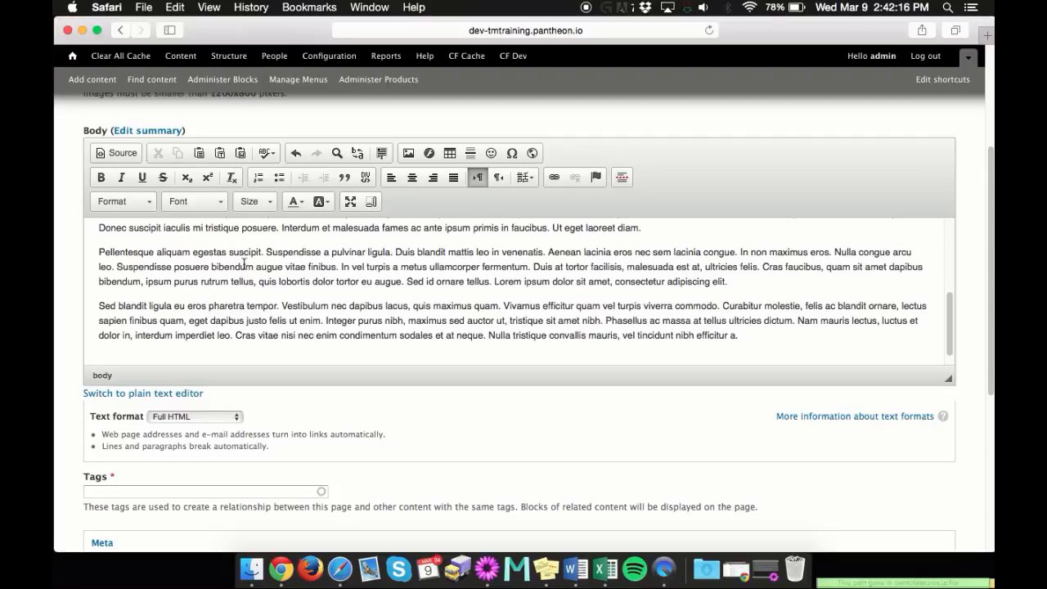
View the HTML source of the pasted body text, and return to the formatted view
{"action": "left_click", "coordinate": [118, 155]}
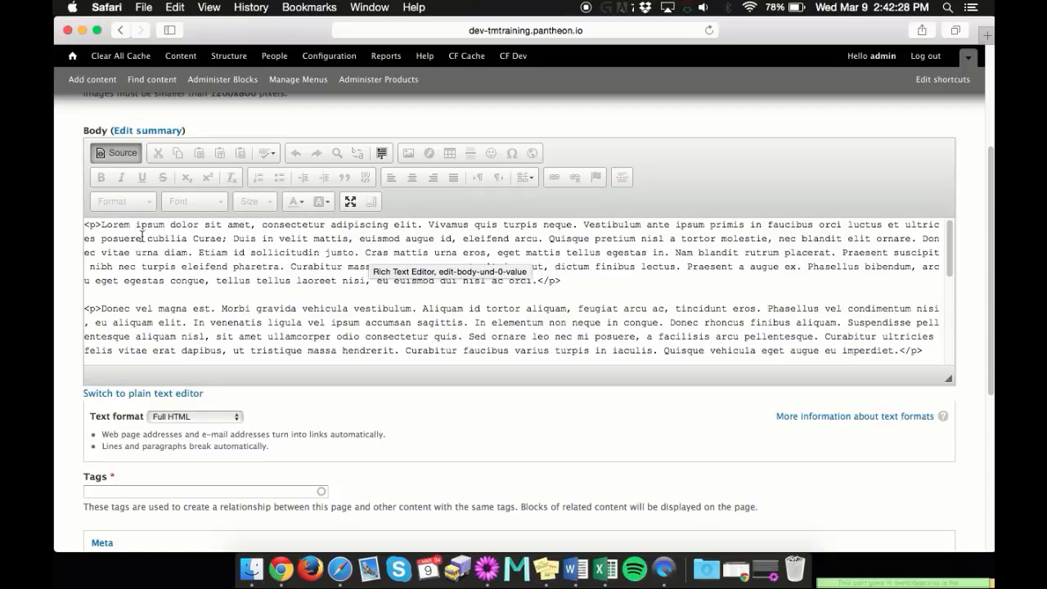
{"action": "left_click", "coordinate": [604, 288]}
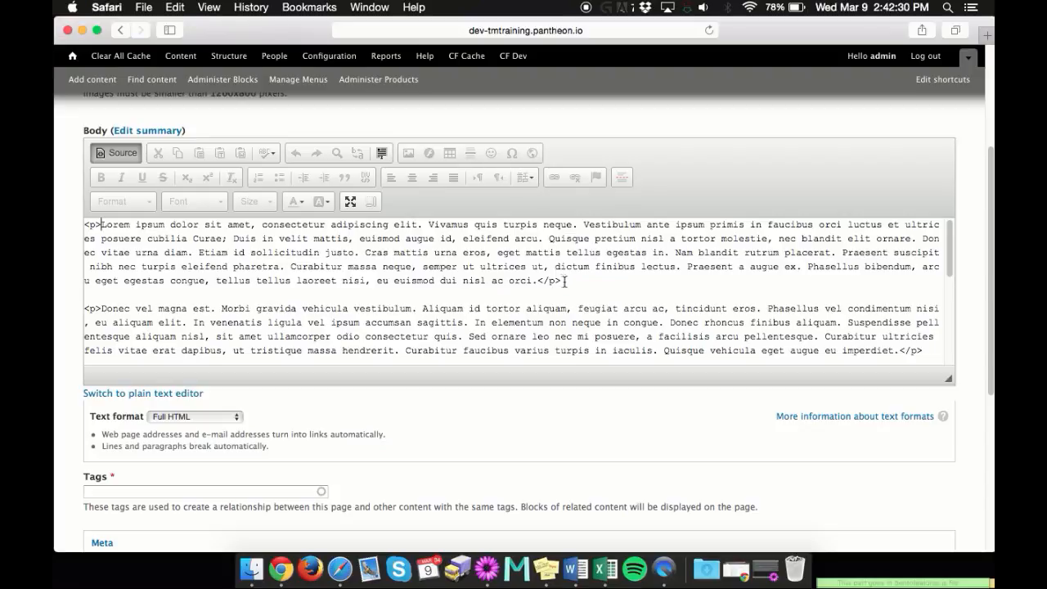
{"action": "left_click", "coordinate": [117, 153]}
{"action": "scroll", "coordinate": [221, 247], "scroll_direction": "down", "scroll_amount": 3}
{"action": "scroll", "coordinate": [221, 247], "scroll_direction": "down", "scroll_amount": 5}
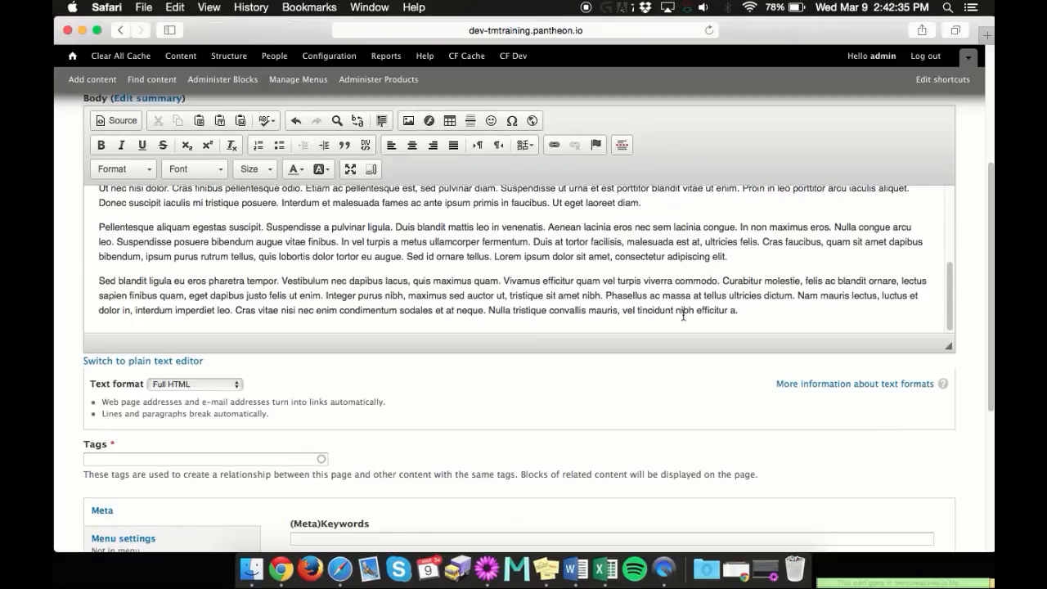
{"action": "left_click", "coordinate": [99, 281]}
{"action": "key", "text": "super+shift+Down"}
{"action": "scroll", "coordinate": [459, 247], "scroll_direction": "up", "scroll_amount": 3}
{"action": "scroll", "coordinate": [456, 248], "scroll_direction": "up", "scroll_amount": 3}
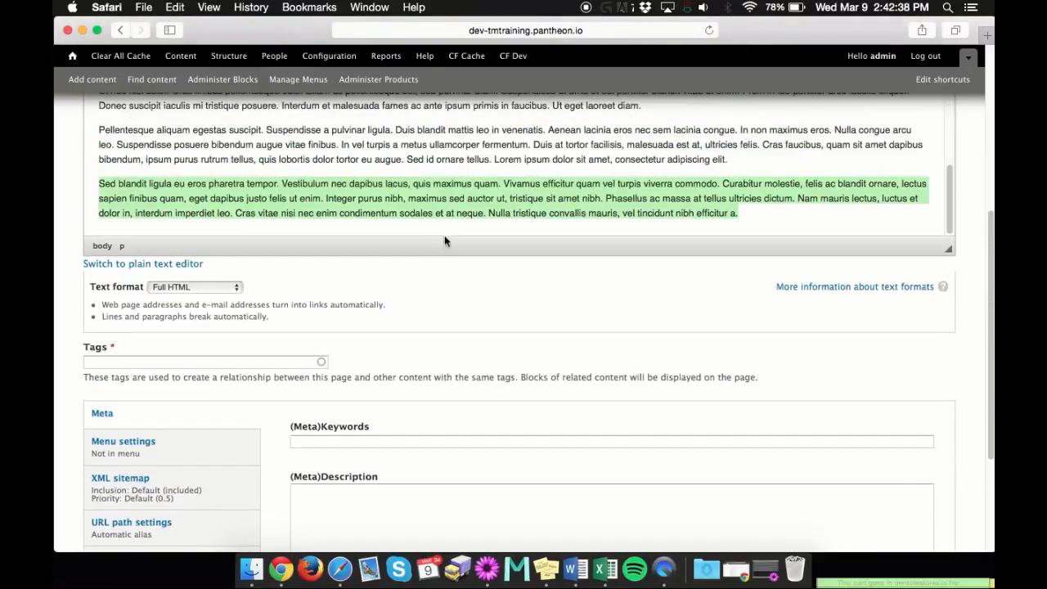
{"action": "key", "text": "BackSpace"}
{"action": "scroll", "coordinate": [722, 330], "scroll_direction": "up", "scroll_amount": 1}
{"action": "key", "text": "super+z"}
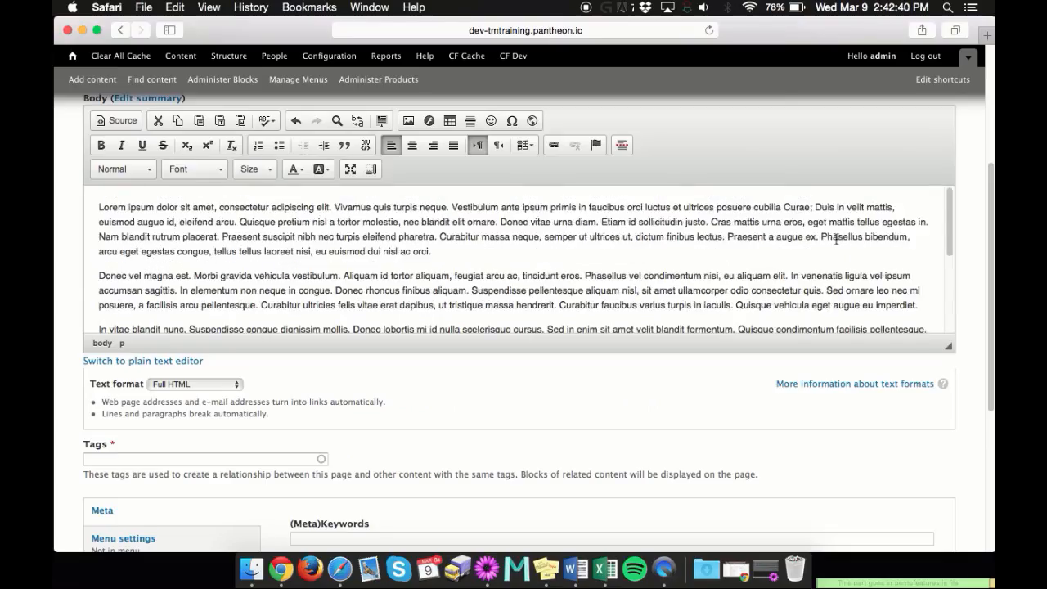
{"action": "scroll", "coordinate": [834, 239], "scroll_direction": "down", "scroll_amount": 5}
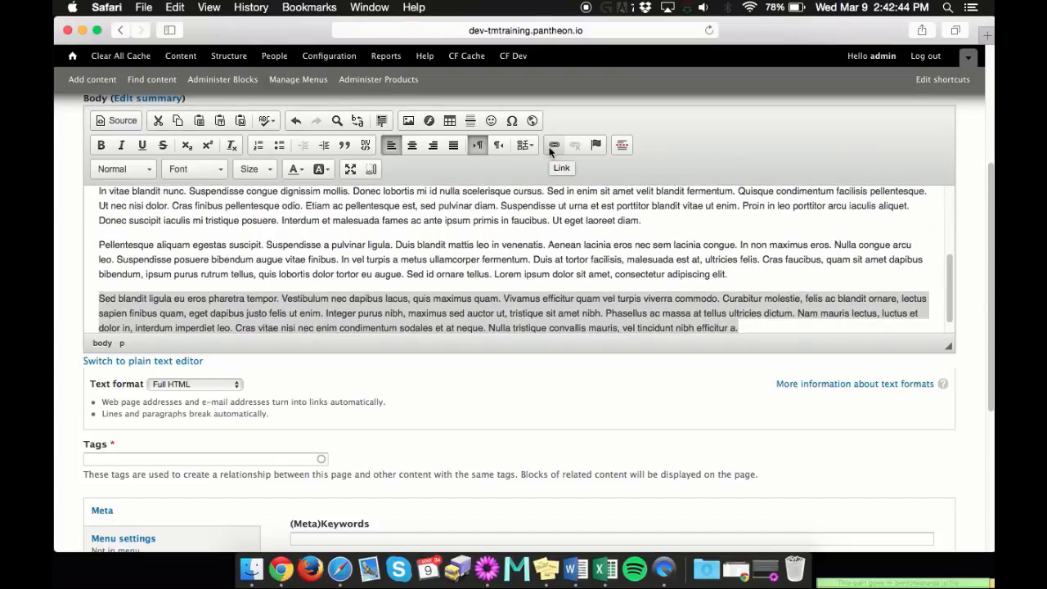
{"action": "left_click", "coordinate": [554, 146]}
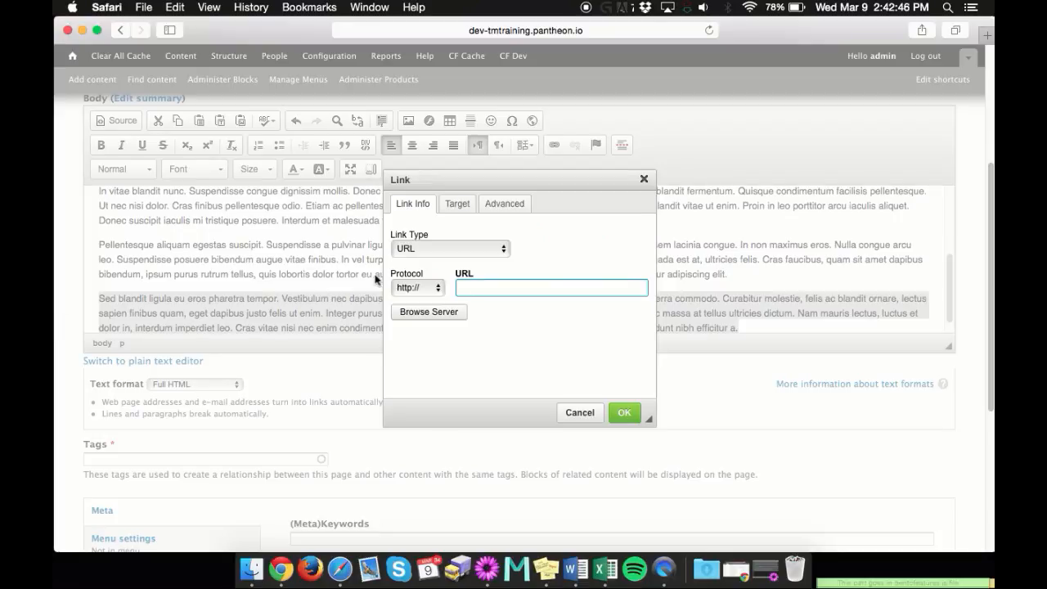
{"action": "type", "text": "www.google.com"}
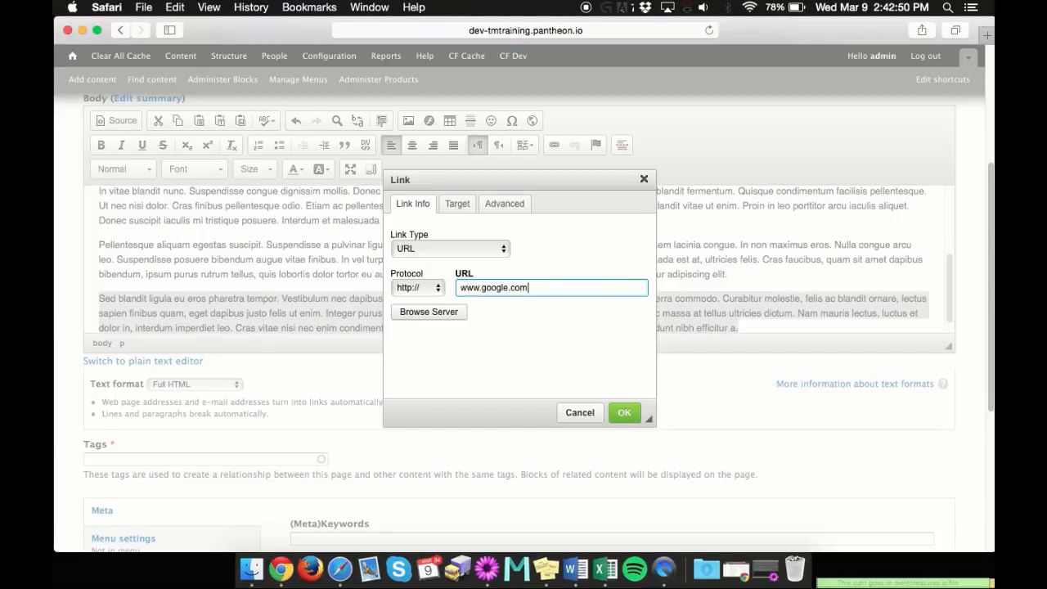
{"action": "left_click", "coordinate": [624, 412]}
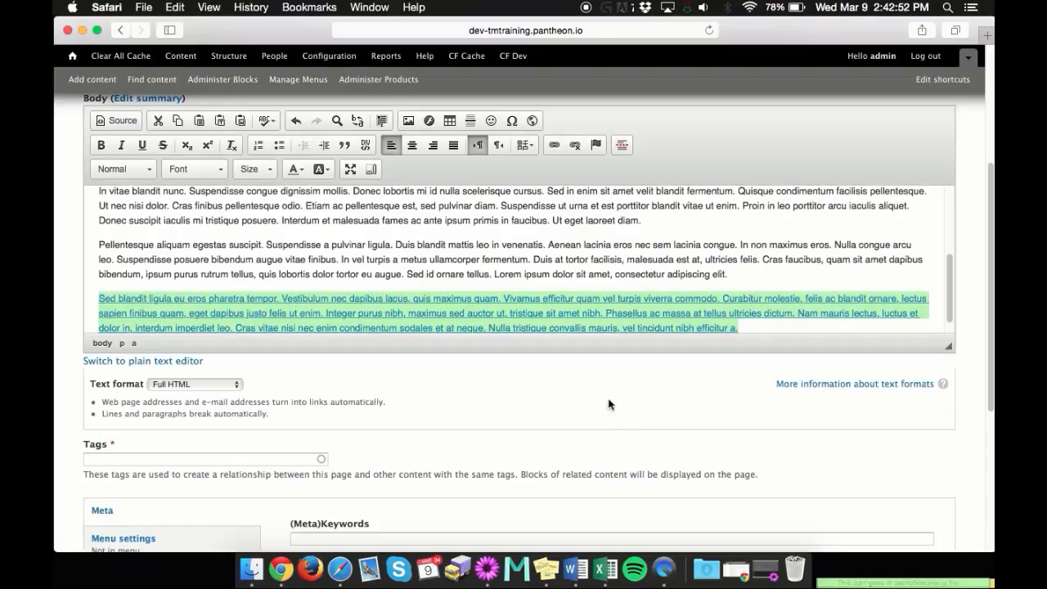
{"action": "scroll", "coordinate": [560, 294], "scroll_direction": "down", "scroll_amount": 1}
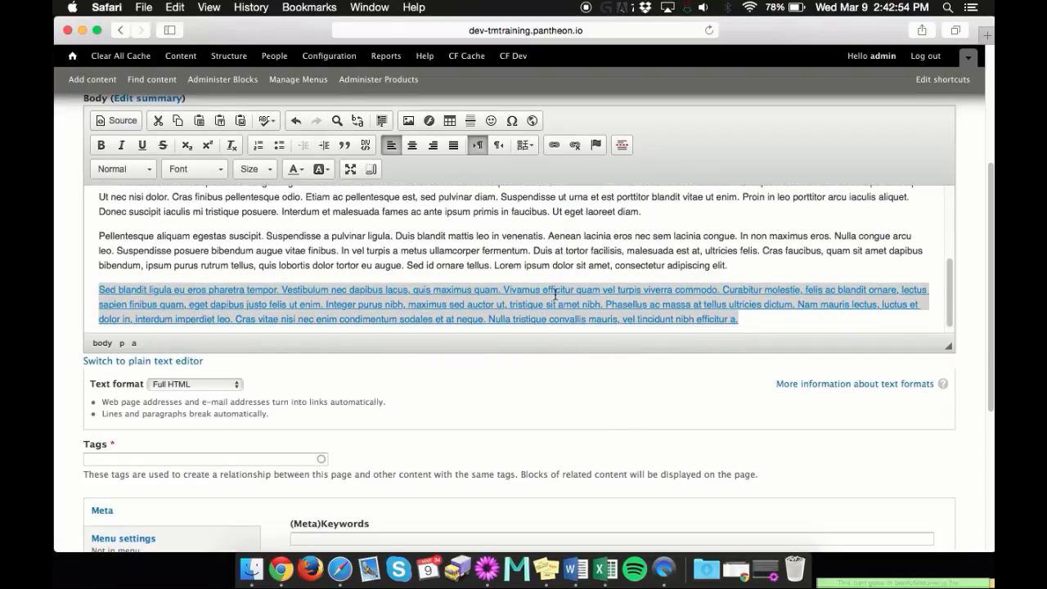
{"action": "left_click", "coordinate": [435, 254]}
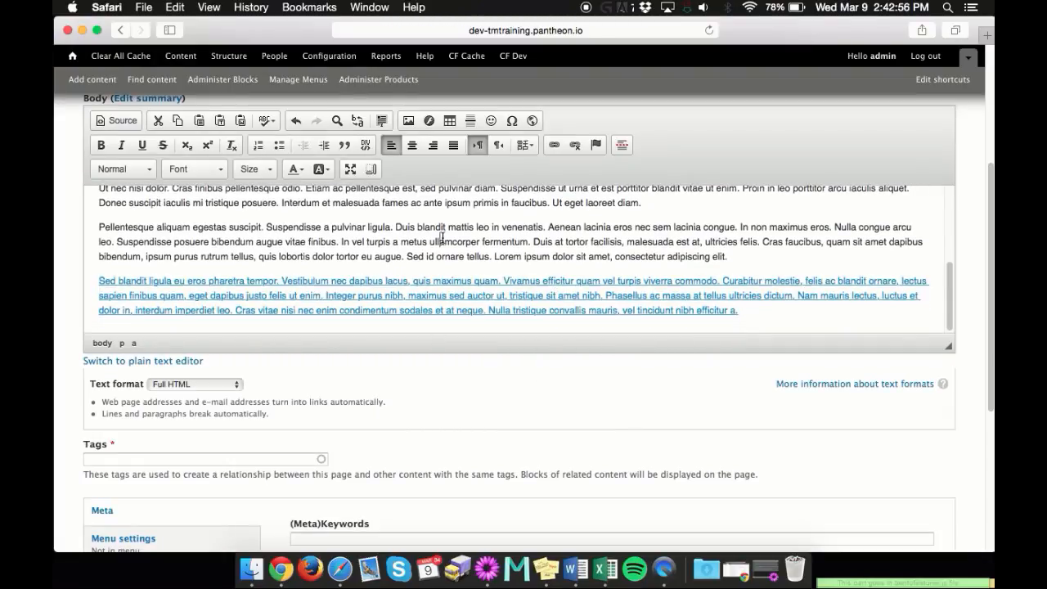
Examine the link markup around the last paragraph in the body's HTML source, and return to the formatted view
{"action": "left_click", "coordinate": [114, 121]}
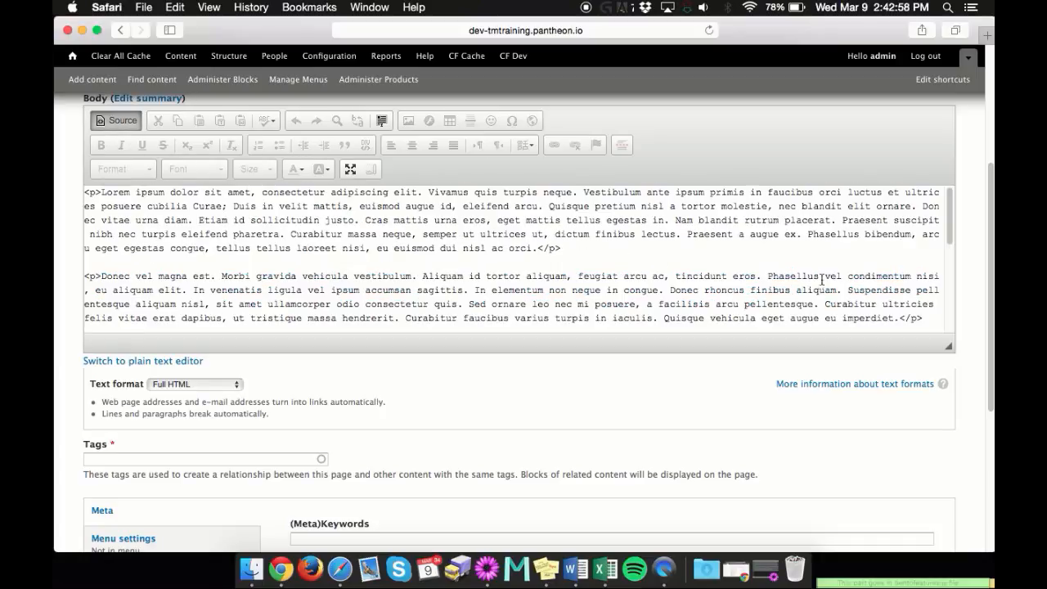
{"action": "scroll", "coordinate": [600, 243], "scroll_direction": "down", "scroll_amount": 10}
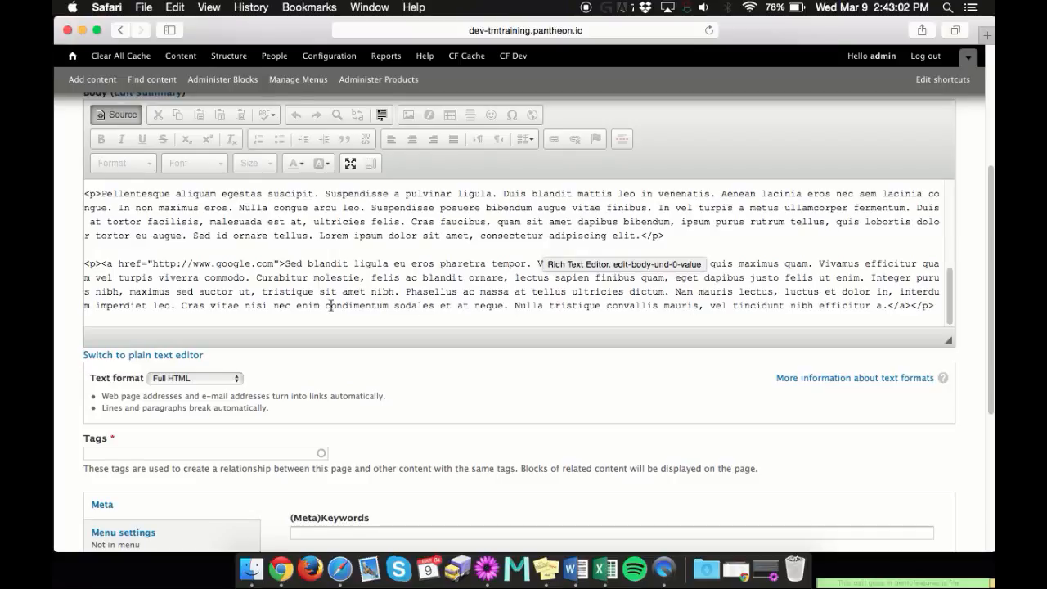
{"action": "left_click_drag", "start_coordinate": [82, 263], "coordinate": [285, 263]}
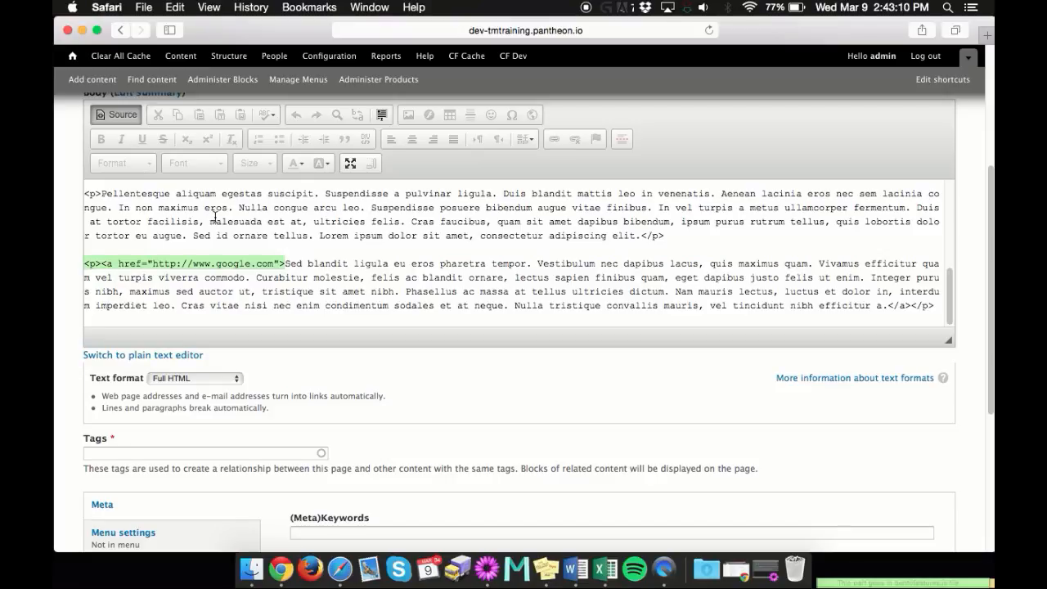
{"action": "left_click", "coordinate": [120, 114]}
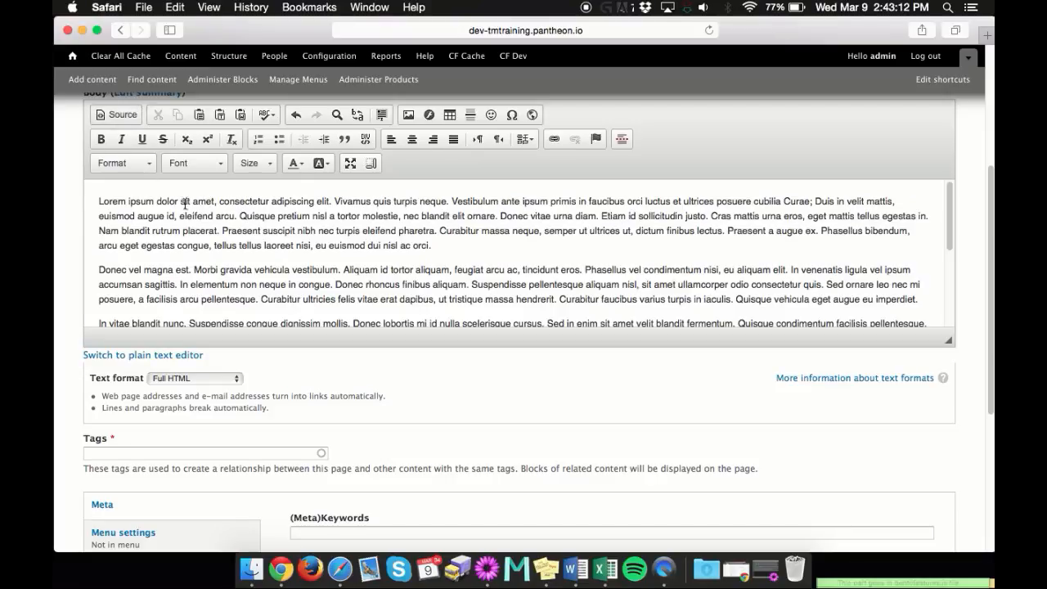
{"action": "left_click", "coordinate": [117, 115]}
{"action": "scroll", "coordinate": [221, 237], "scroll_direction": "down", "scroll_amount": 5}
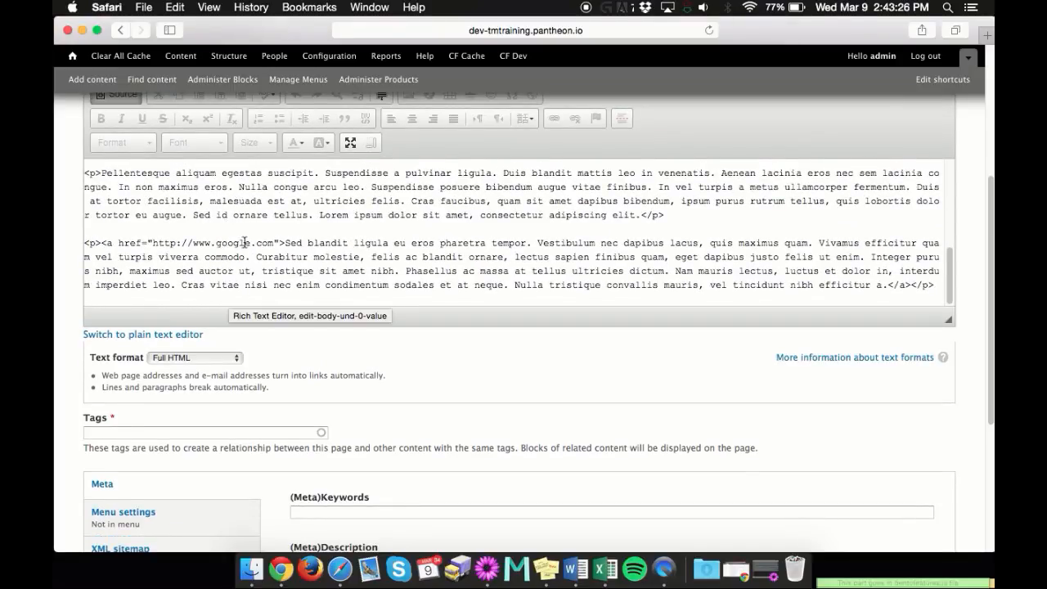
{"action": "scroll", "coordinate": [611, 373], "scroll_direction": "up", "scroll_amount": 1}
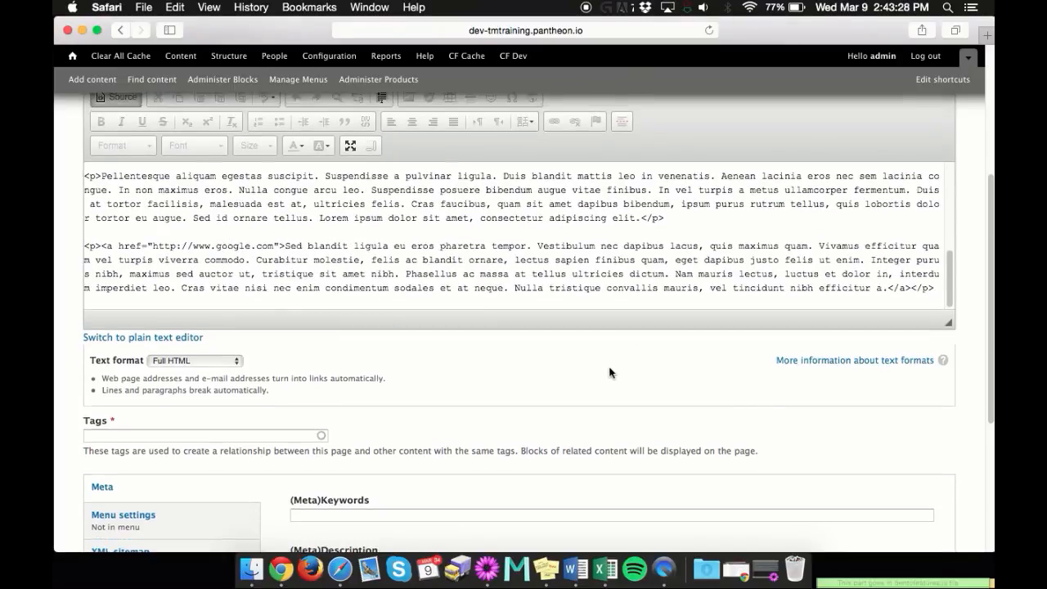
{"action": "scroll", "coordinate": [609, 373], "scroll_direction": "up", "scroll_amount": 2}
{"action": "left_click", "coordinate": [114, 126]}
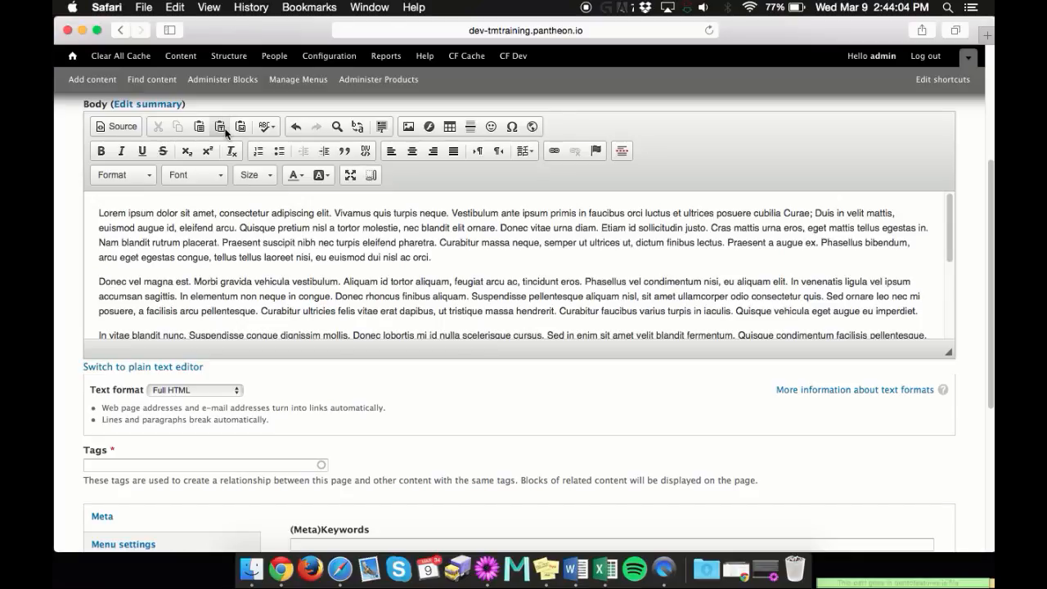
Insert the copied Lorem ipsum text into the body again, using Paste as Plain Text
{"action": "scroll", "coordinate": [366, 273], "scroll_direction": "down", "scroll_amount": 2}
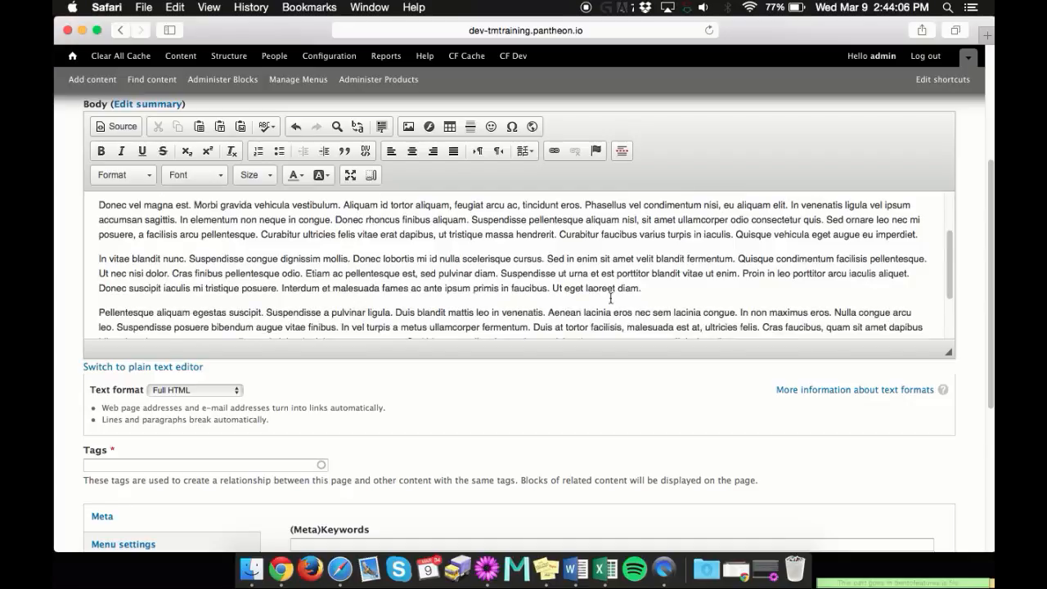
{"action": "scroll", "coordinate": [624, 284], "scroll_direction": "down", "scroll_amount": 3}
{"action": "scroll", "coordinate": [980, 295], "scroll_direction": "up", "scroll_amount": 2}
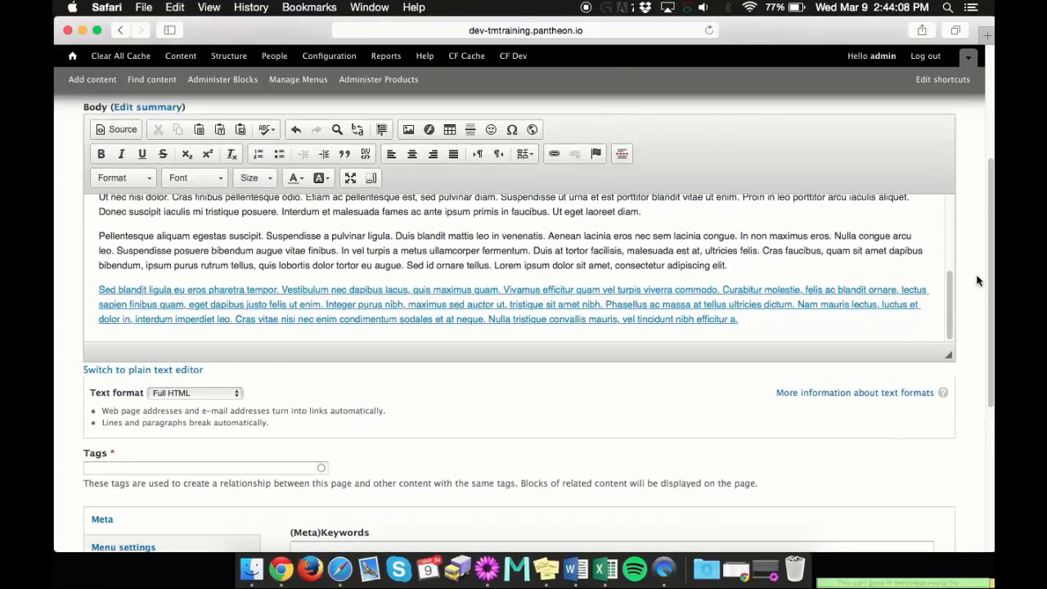
{"action": "left_click", "coordinate": [221, 129]}
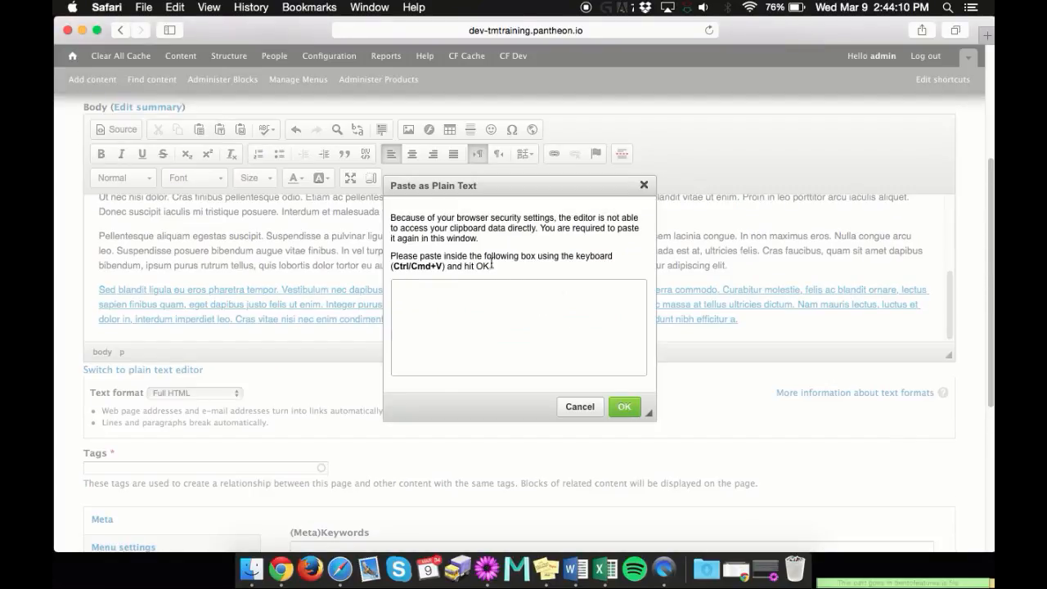
{"action": "left_click", "coordinate": [442, 315]}
{"action": "key", "text": "super+v"}
{"action": "left_click_drag", "start_coordinate": [526, 357], "coordinate": [481, 352]}
{"action": "scroll", "coordinate": [519, 320], "scroll_direction": "up", "scroll_amount": 5}
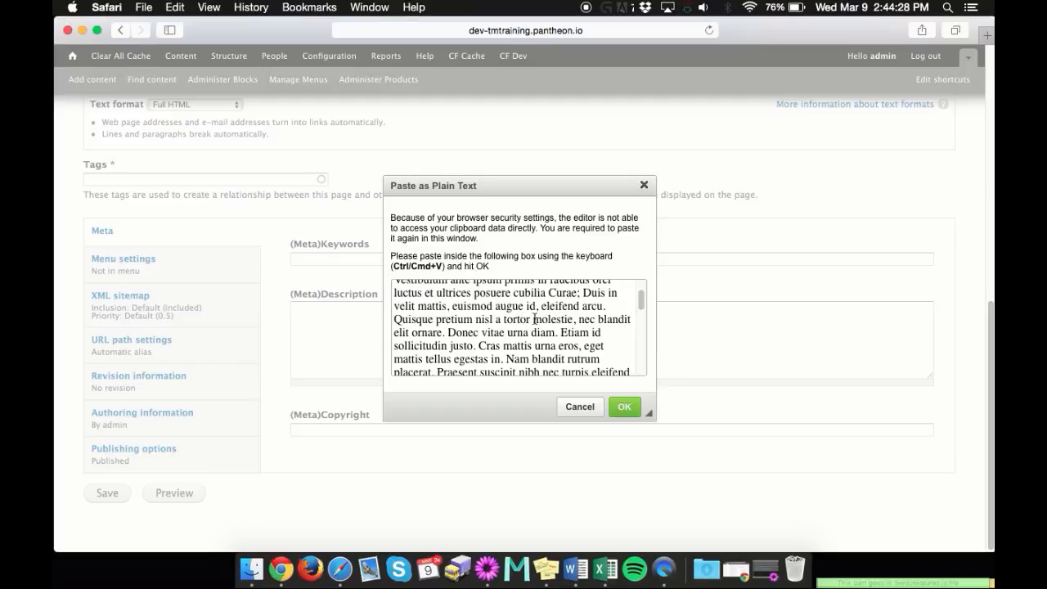
{"action": "left_click", "coordinate": [624, 407]}
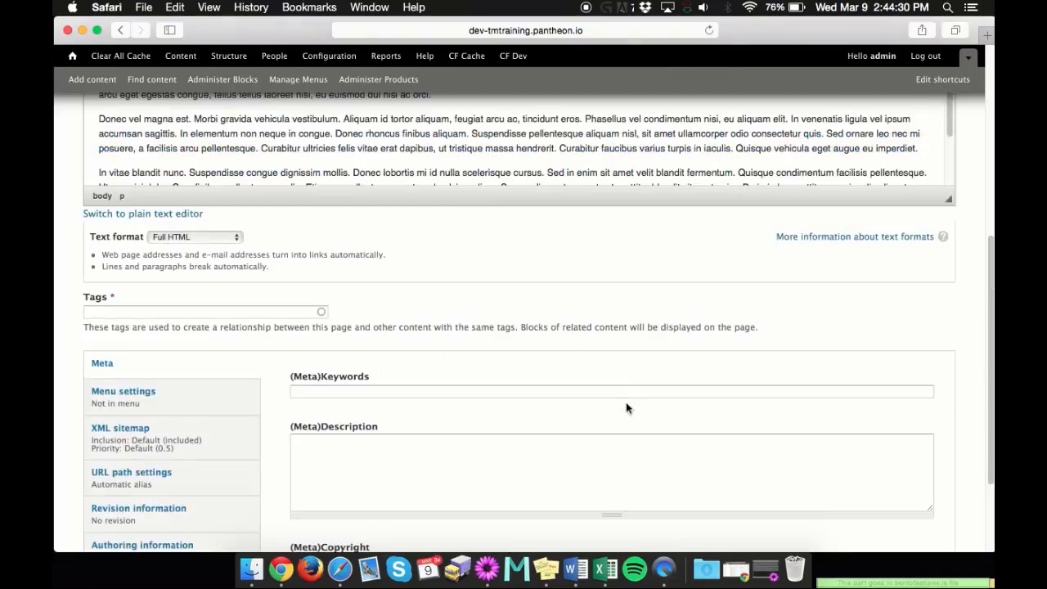
Make the Body editor taller so that more of the text shows, and review the inserted paragraphs
{"action": "scroll", "coordinate": [766, 160], "scroll_direction": "down", "scroll_amount": 3}
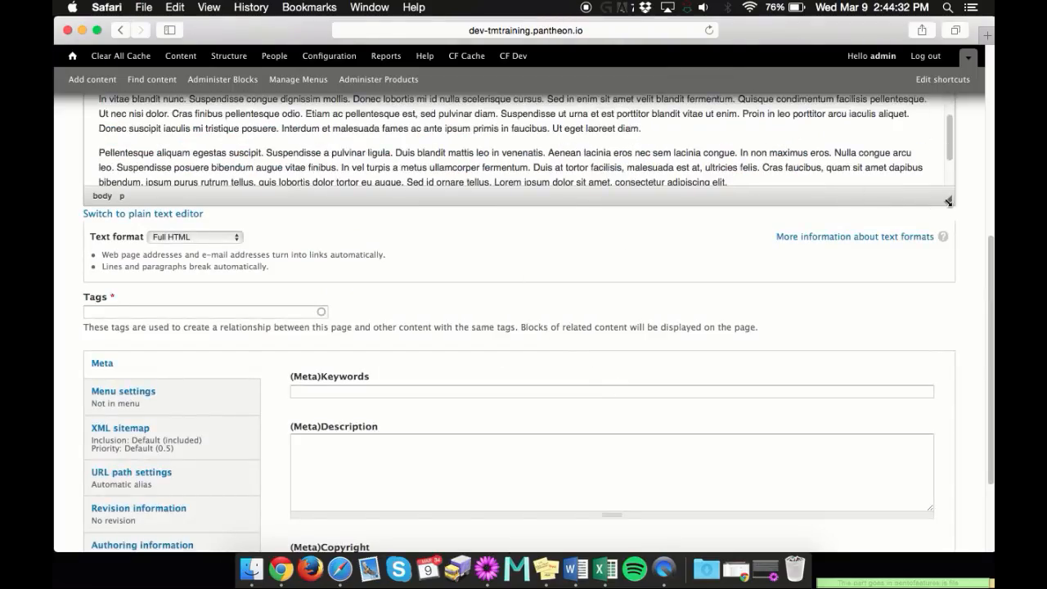
{"action": "left_click_drag", "start_coordinate": [949, 200], "coordinate": [951, 412]}
{"action": "scroll", "coordinate": [722, 246], "scroll_direction": "down", "scroll_amount": 1}
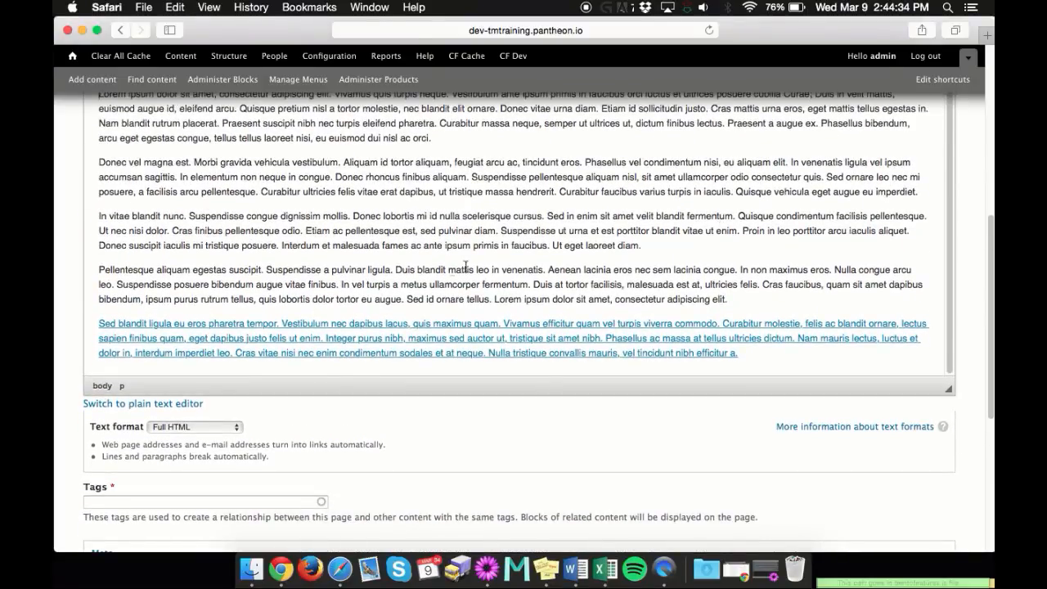
{"action": "scroll", "coordinate": [461, 267], "scroll_direction": "up", "scroll_amount": 3}
{"action": "scroll", "coordinate": [456, 266], "scroll_direction": "up", "scroll_amount": 2}
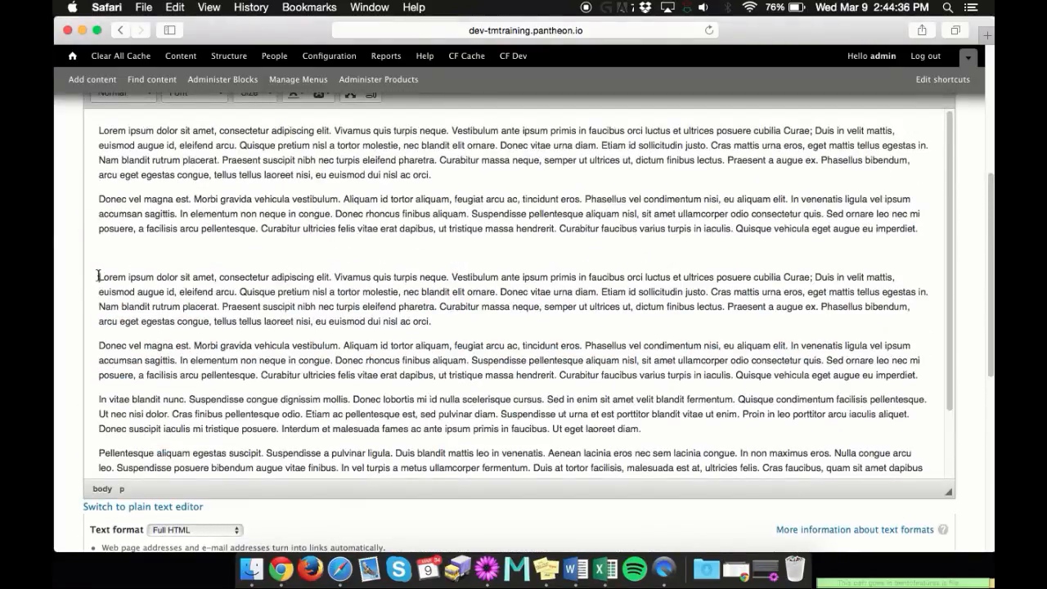
Examine the Paste from Word dialog for the Body editor and close it without pasting anything
{"action": "scroll", "coordinate": [107, 268], "scroll_direction": "down", "scroll_amount": 3}
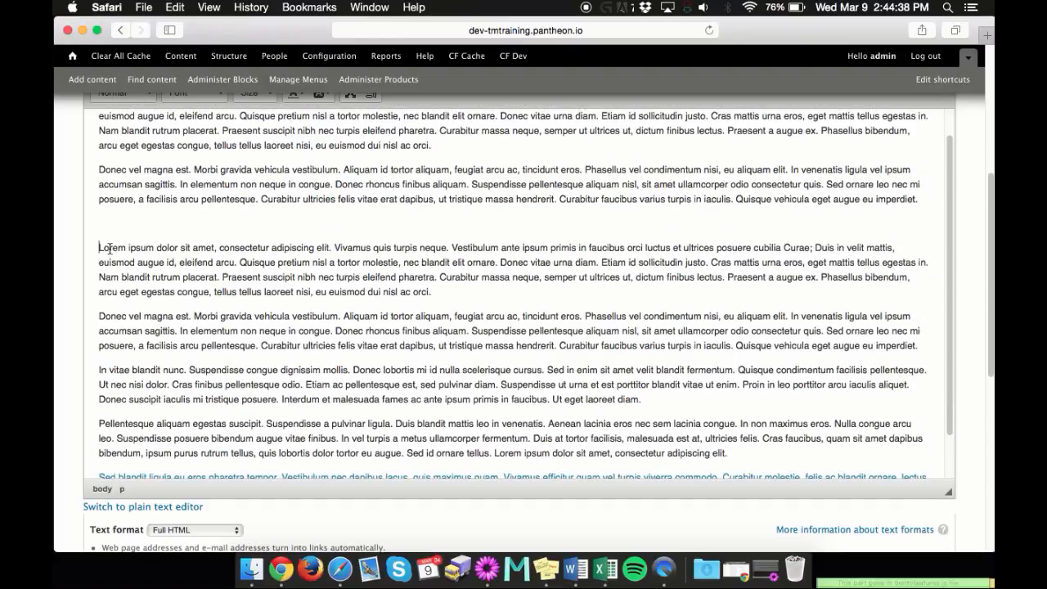
{"action": "left_click", "coordinate": [94, 248]}
{"action": "scroll", "coordinate": [491, 299], "scroll_direction": "up", "scroll_amount": 3}
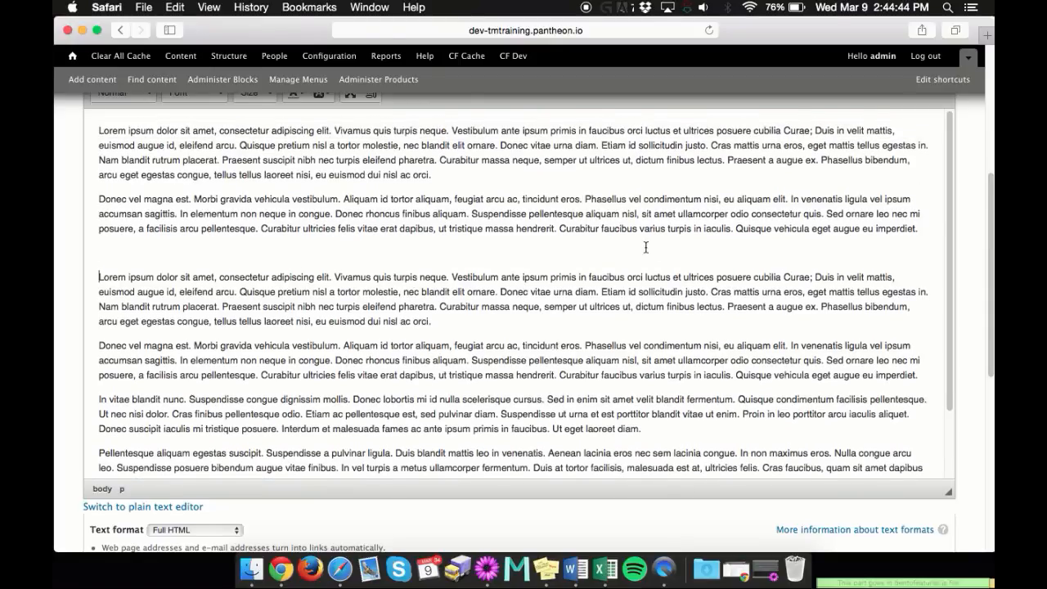
{"action": "scroll", "coordinate": [645, 247], "scroll_direction": "up", "scroll_amount": 3}
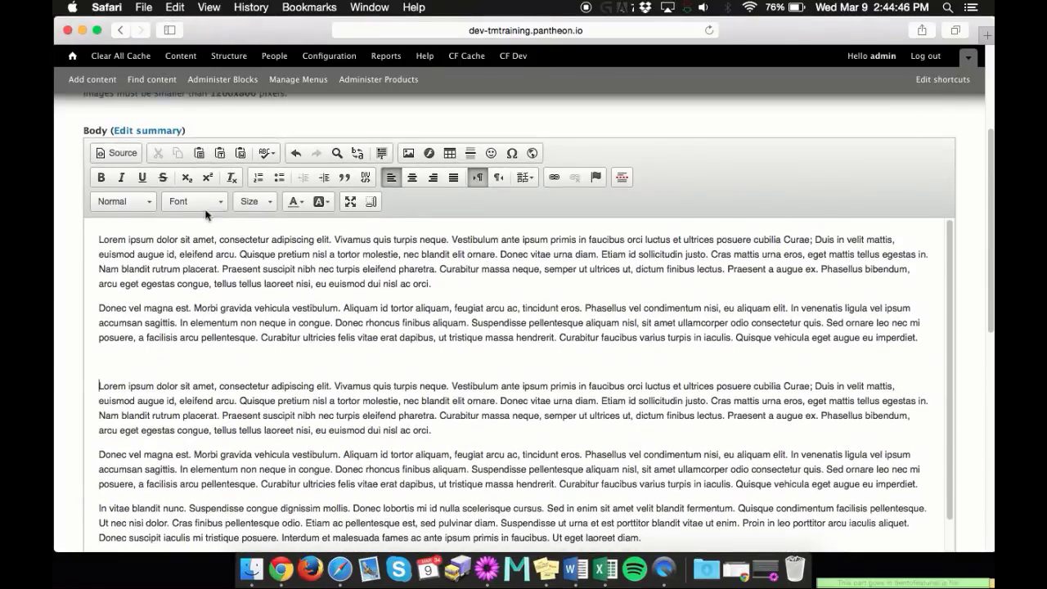
{"action": "left_click", "coordinate": [240, 153]}
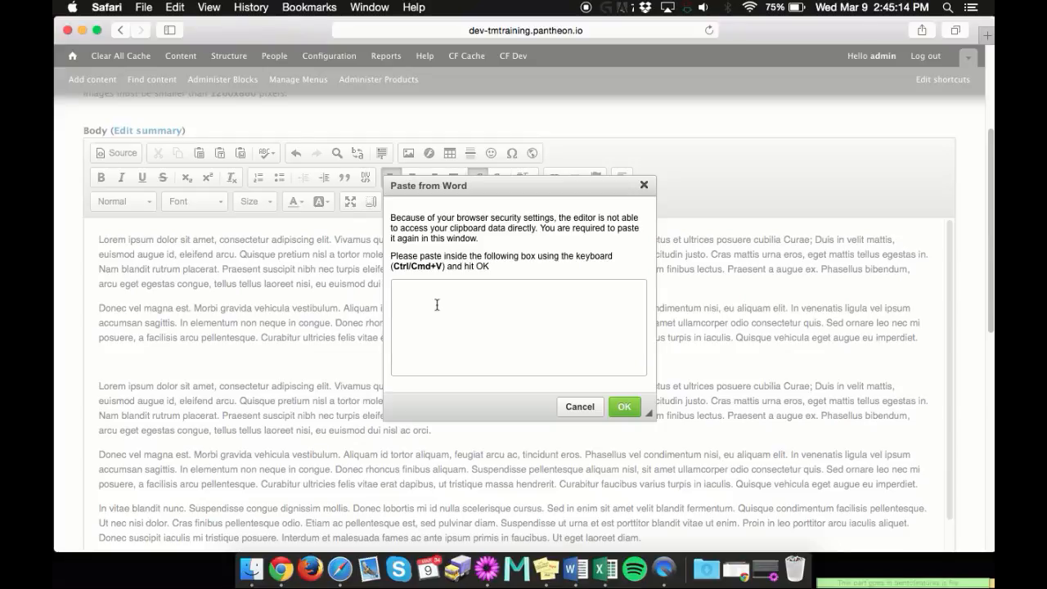
{"action": "left_click", "coordinate": [580, 406]}
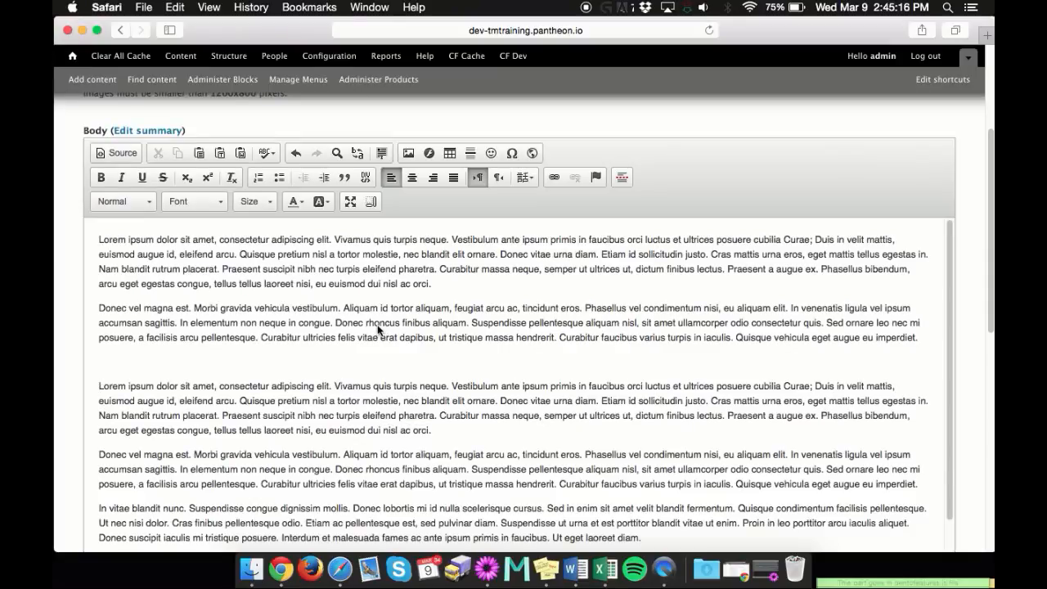
View the Body editor's spell-check options and close them without choosing one
{"action": "left_click", "coordinate": [383, 364]}
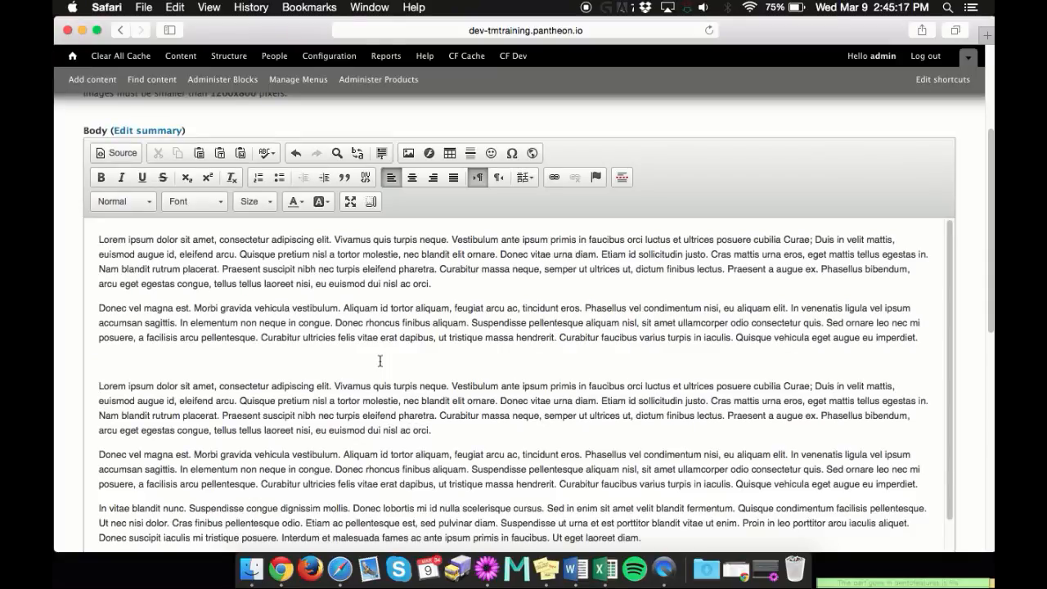
{"action": "left_click", "coordinate": [270, 158]}
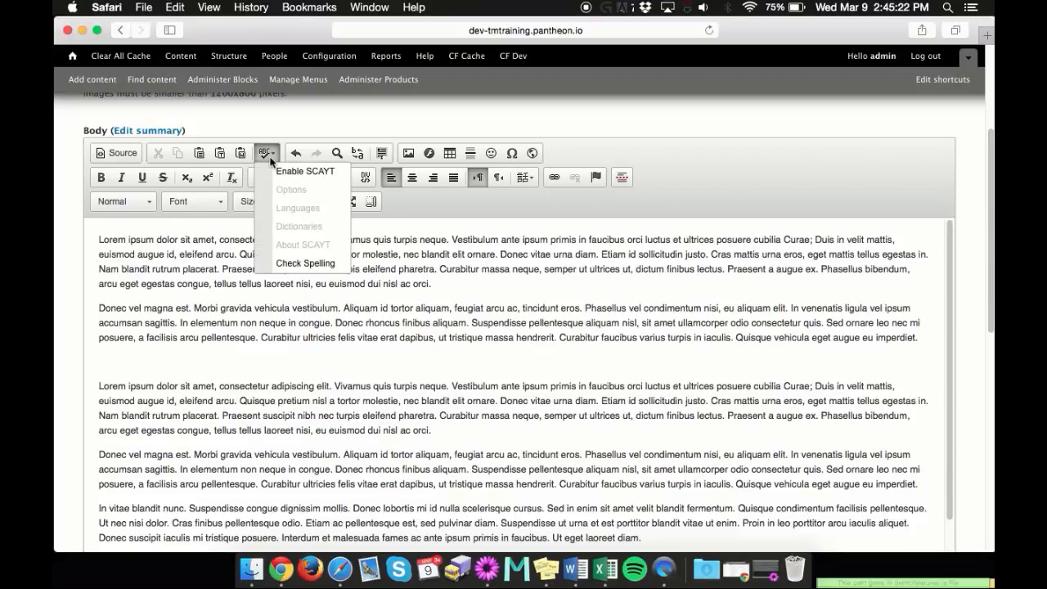
{"action": "left_click", "coordinate": [271, 160]}
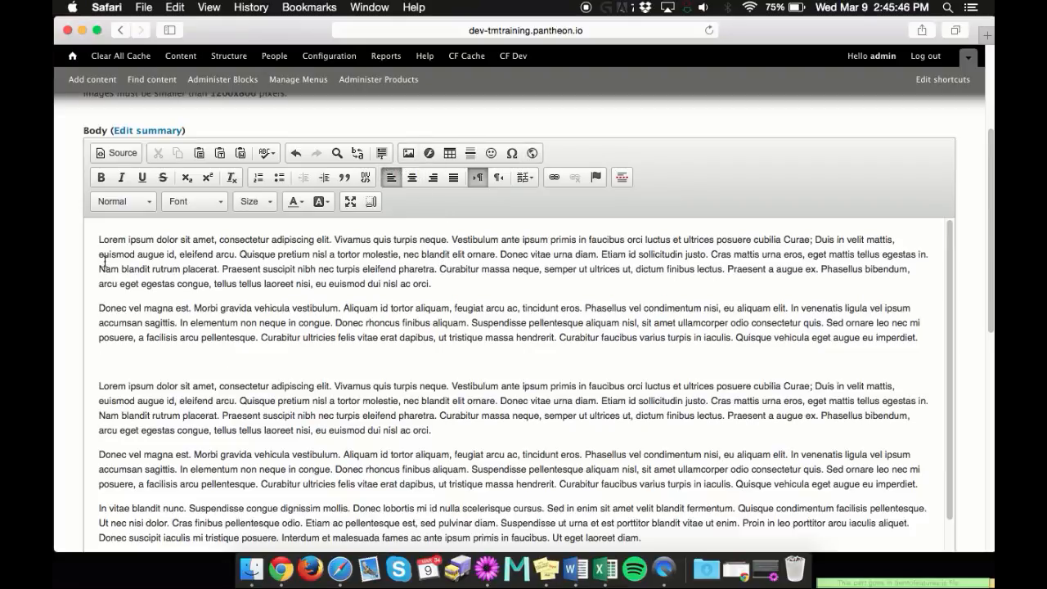
{"action": "left_click_drag", "start_coordinate": [99, 236], "coordinate": [518, 355]}
{"action": "scroll", "coordinate": [491, 311], "scroll_direction": "up", "scroll_amount": 10}
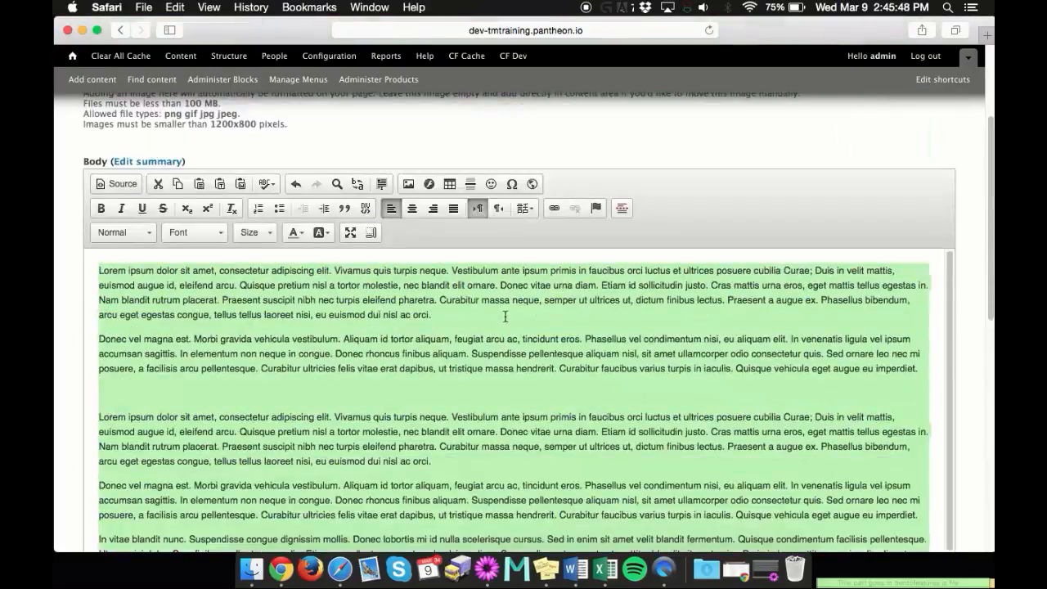
{"action": "left_click_drag", "start_coordinate": [924, 372], "coordinate": [406, 297]}
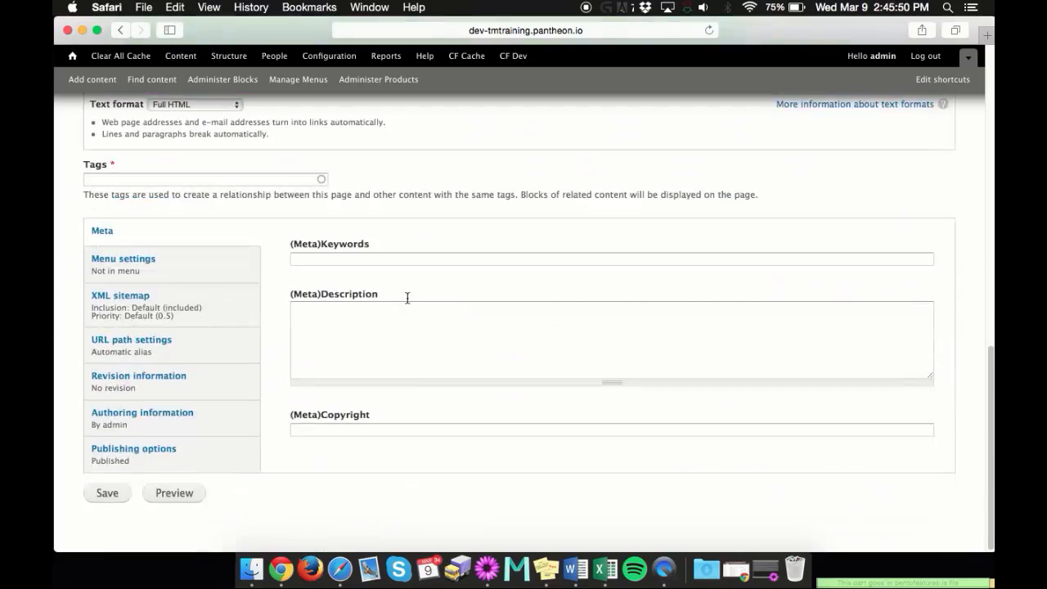
{"action": "scroll", "coordinate": [557, 315], "scroll_direction": "up", "scroll_amount": 5}
{"action": "scroll", "coordinate": [557, 315], "scroll_direction": "up", "scroll_amount": 5}
{"action": "left_click", "coordinate": [284, 264]}
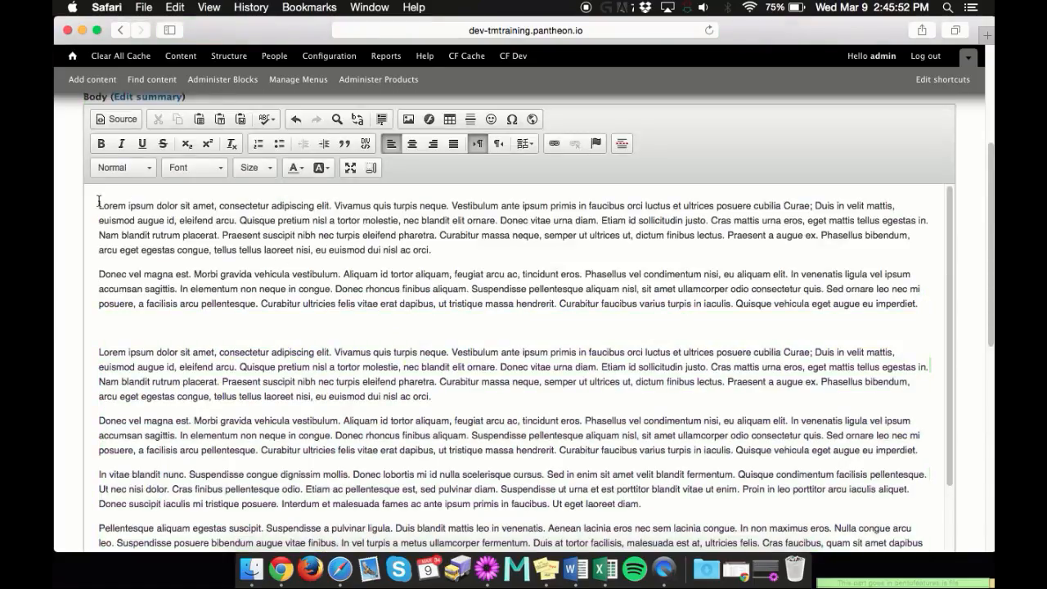
Delete the body text from its beginning up to "uere bibendum augue vitae finibus" in the paragraph above the linked one
{"action": "left_click_drag", "start_coordinate": [99, 201], "coordinate": [161, 213]}
{"action": "scroll", "coordinate": [491, 201], "scroll_direction": "up", "scroll_amount": 10}
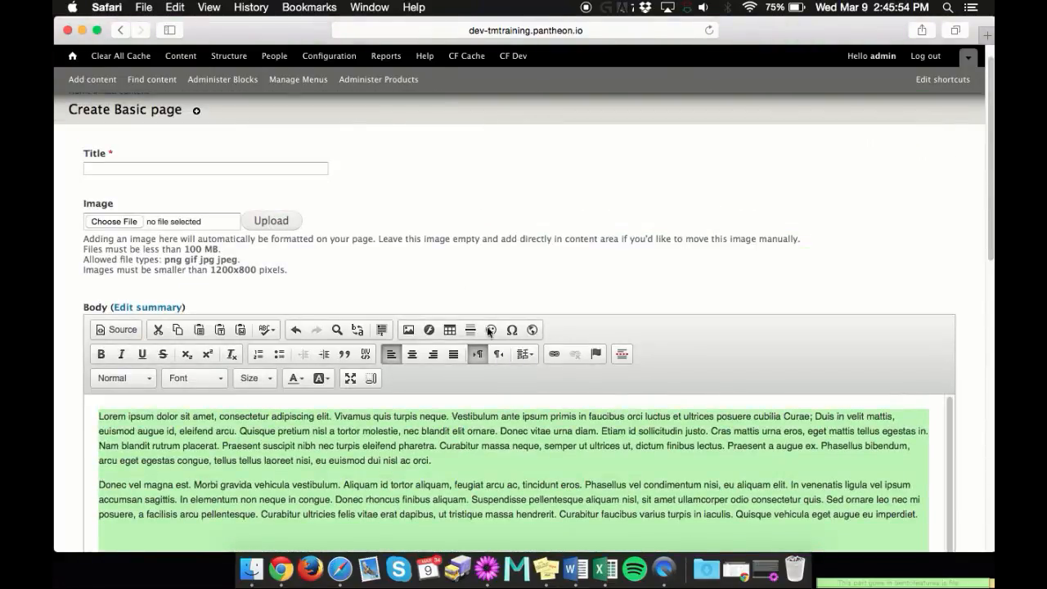
{"action": "key", "text": "BackSpace"}
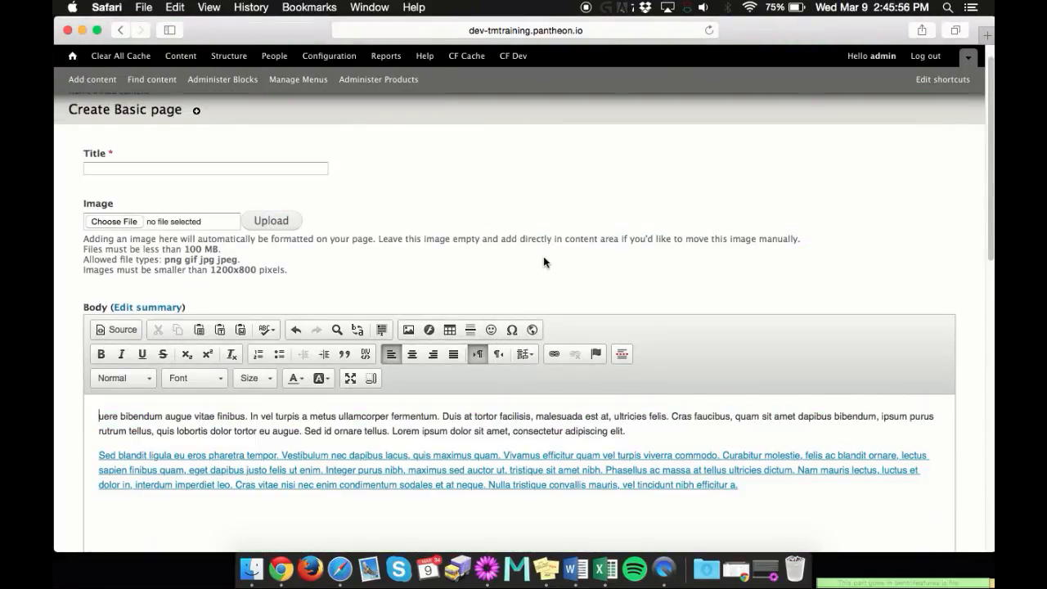
Add an empty line above the first paragraph of the body text
{"action": "scroll", "coordinate": [401, 291], "scroll_direction": "down", "scroll_amount": 3}
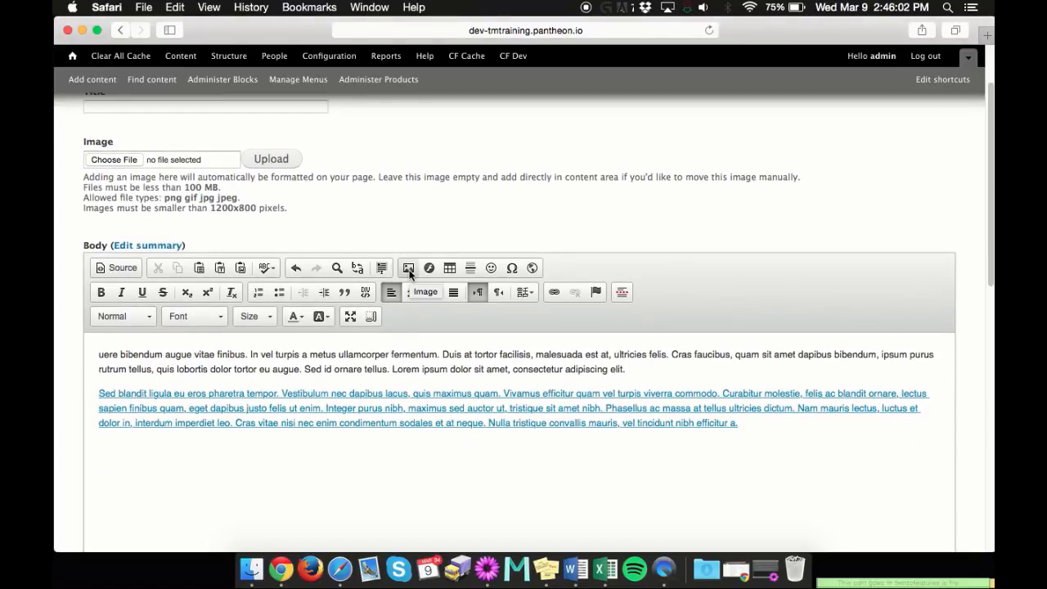
{"action": "scroll", "coordinate": [668, 207], "scroll_direction": "down", "scroll_amount": 1}
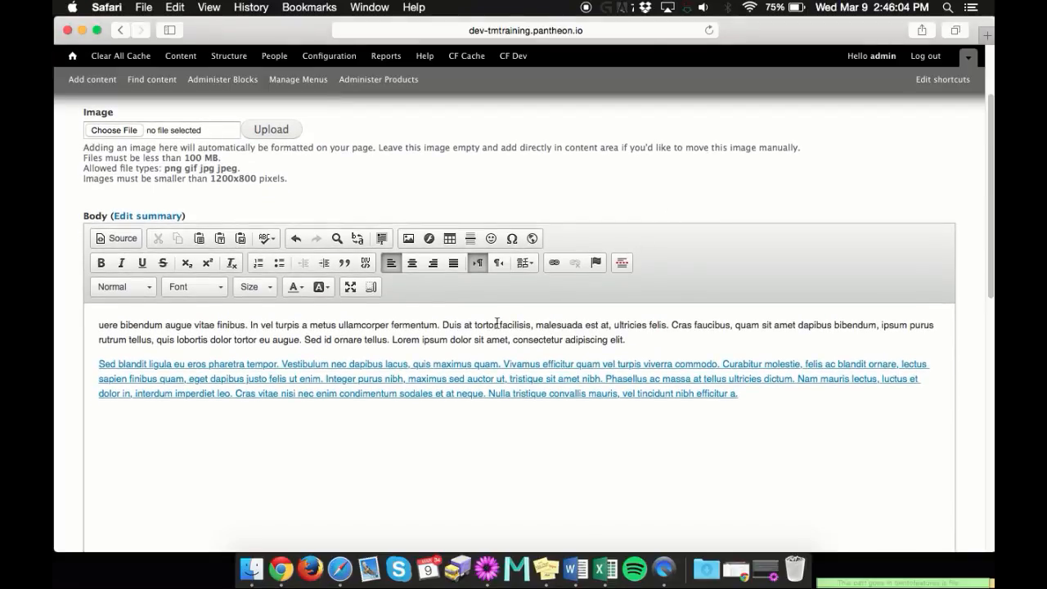
{"action": "scroll", "coordinate": [166, 320], "scroll_direction": "up", "scroll_amount": 2}
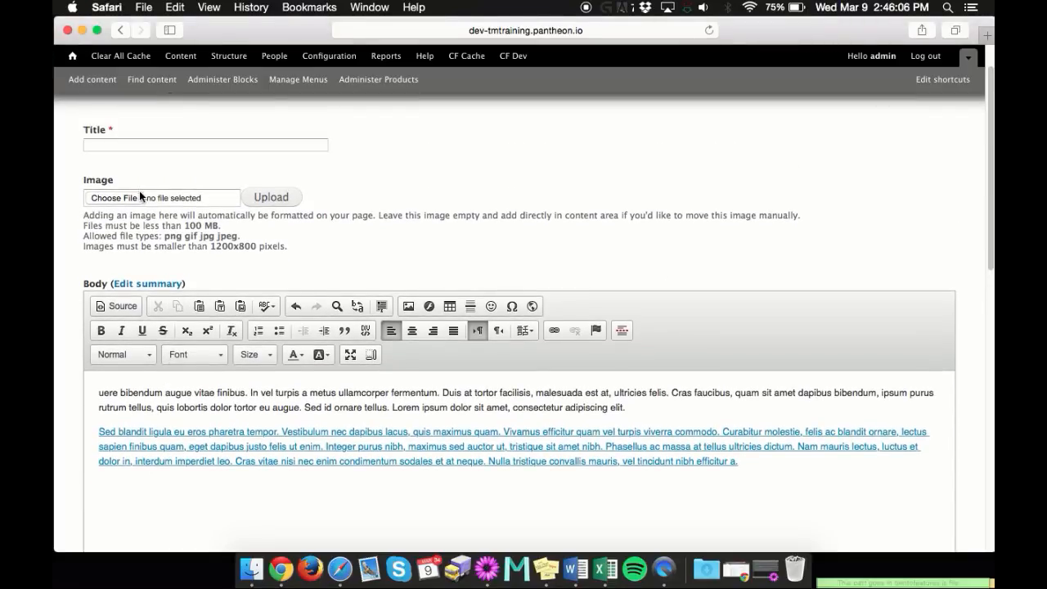
{"action": "scroll", "coordinate": [479, 217], "scroll_direction": "down", "scroll_amount": 1}
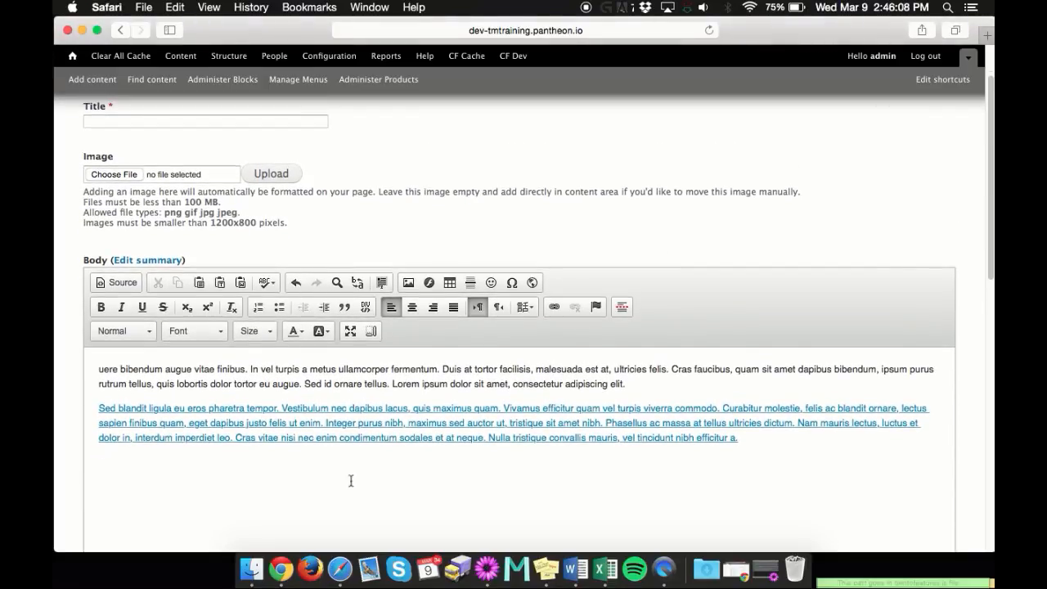
{"action": "left_click", "coordinate": [321, 465]}
{"action": "key", "text": "super+Up"}
{"action": "key", "text": "Return"}
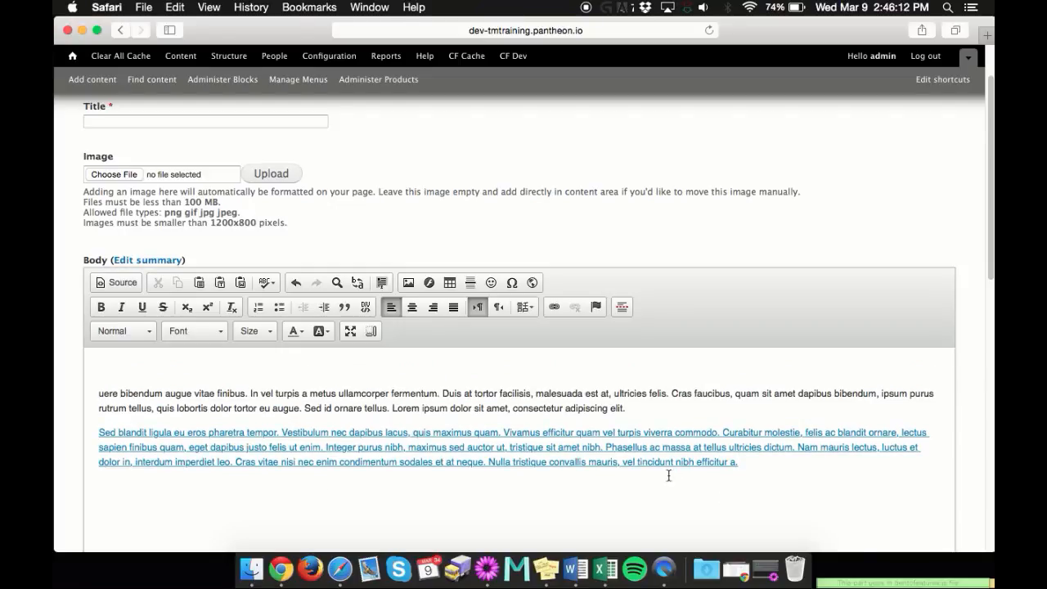
Upload noimage copy.jpg from the Desktop through the image server browser and use the uploaded file as the source of a new body image
{"action": "left_click", "coordinate": [407, 282]}
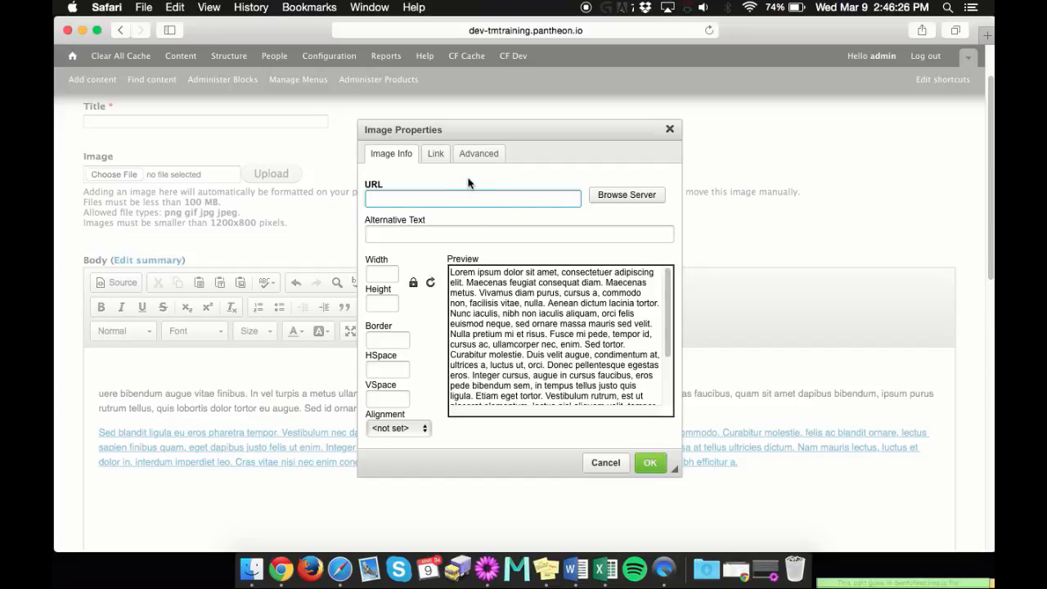
{"action": "left_click", "coordinate": [616, 196]}
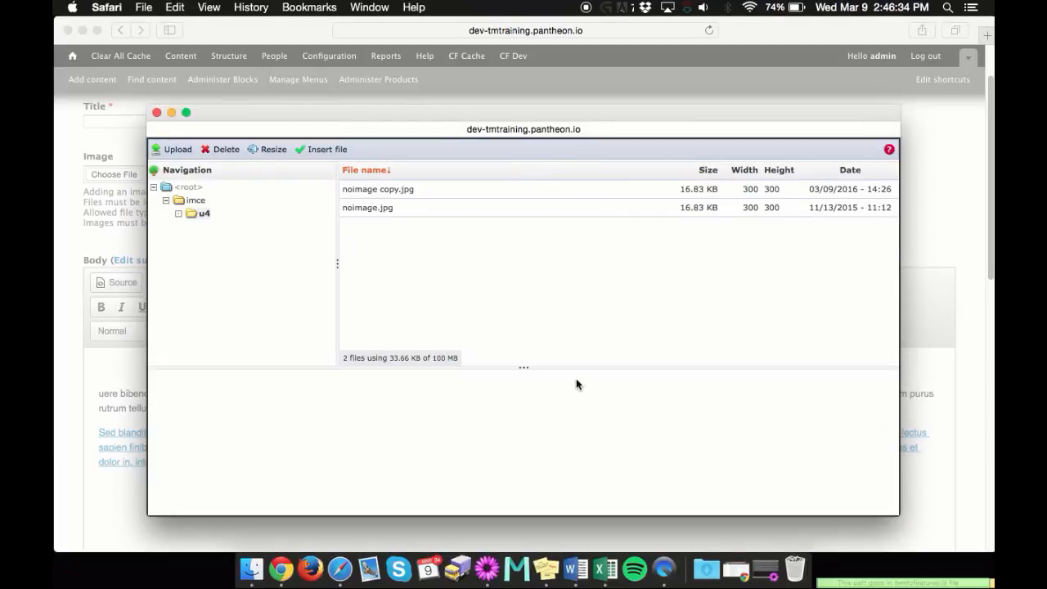
{"action": "left_click", "coordinate": [170, 152]}
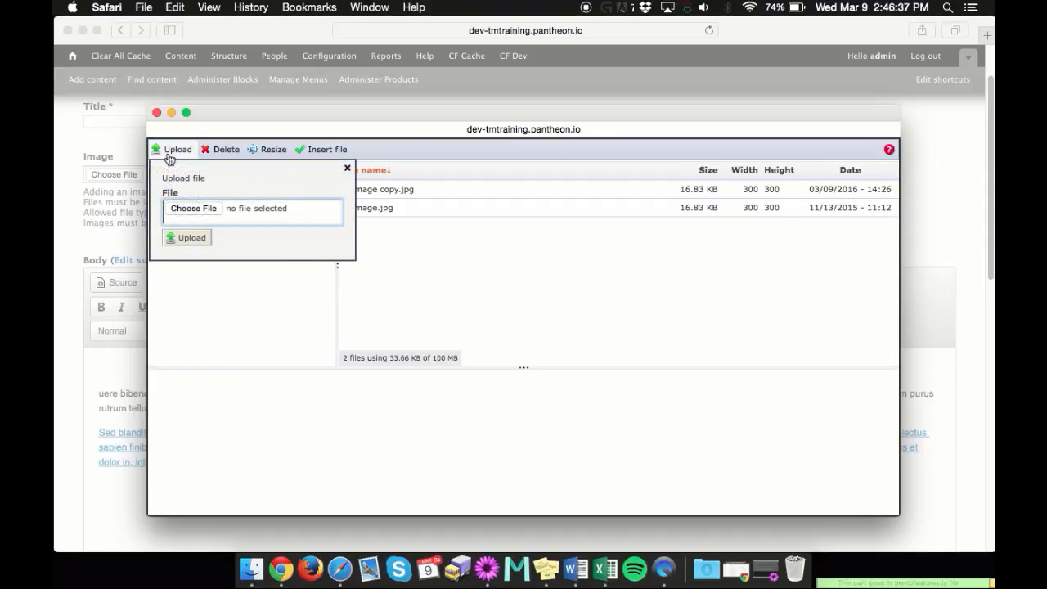
{"action": "left_click", "coordinate": [193, 208]}
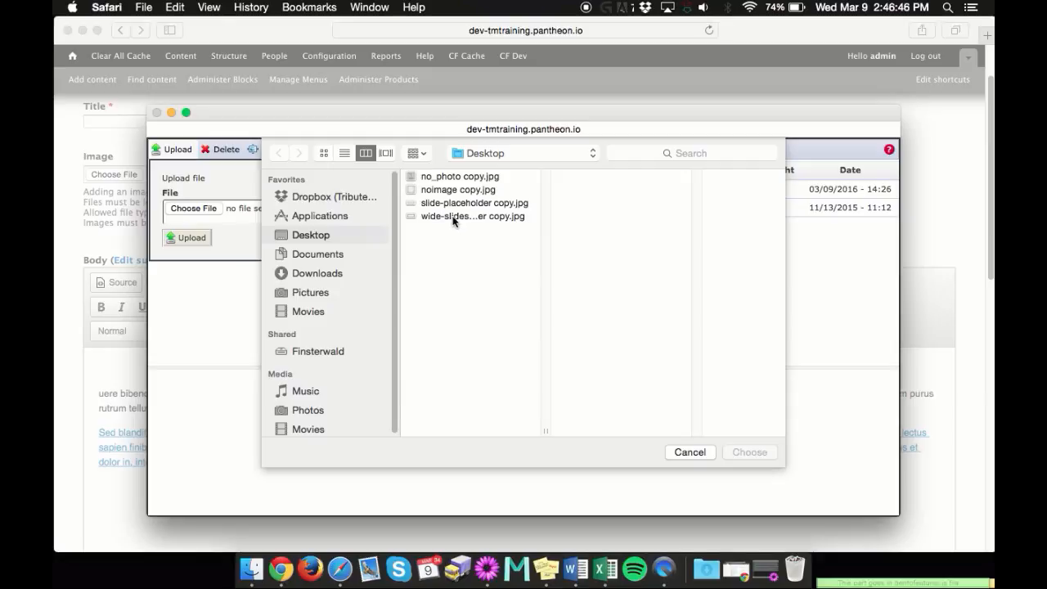
{"action": "left_click", "coordinate": [450, 189]}
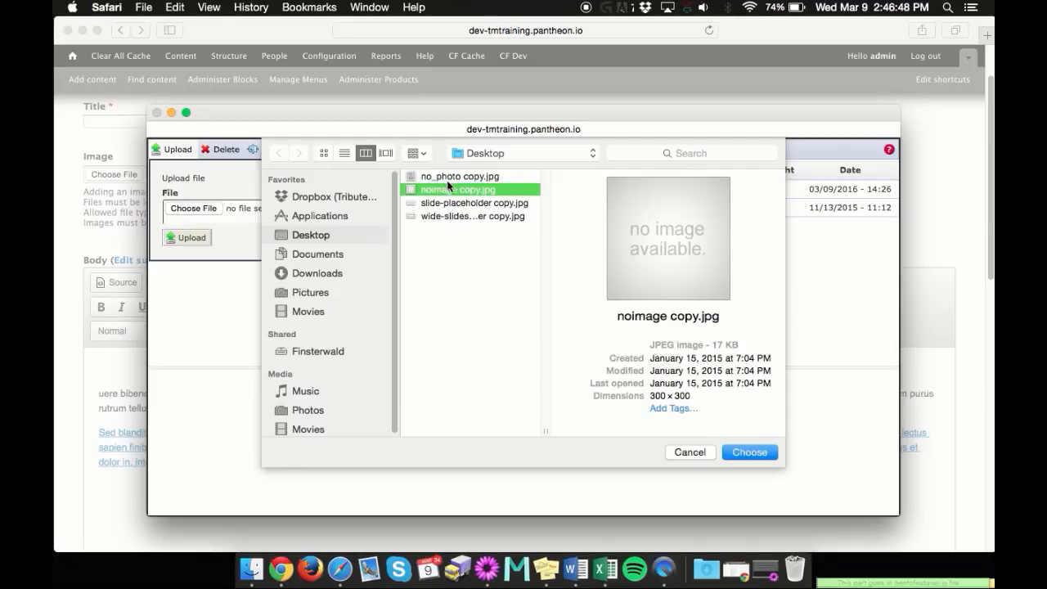
{"action": "left_click", "coordinate": [746, 454]}
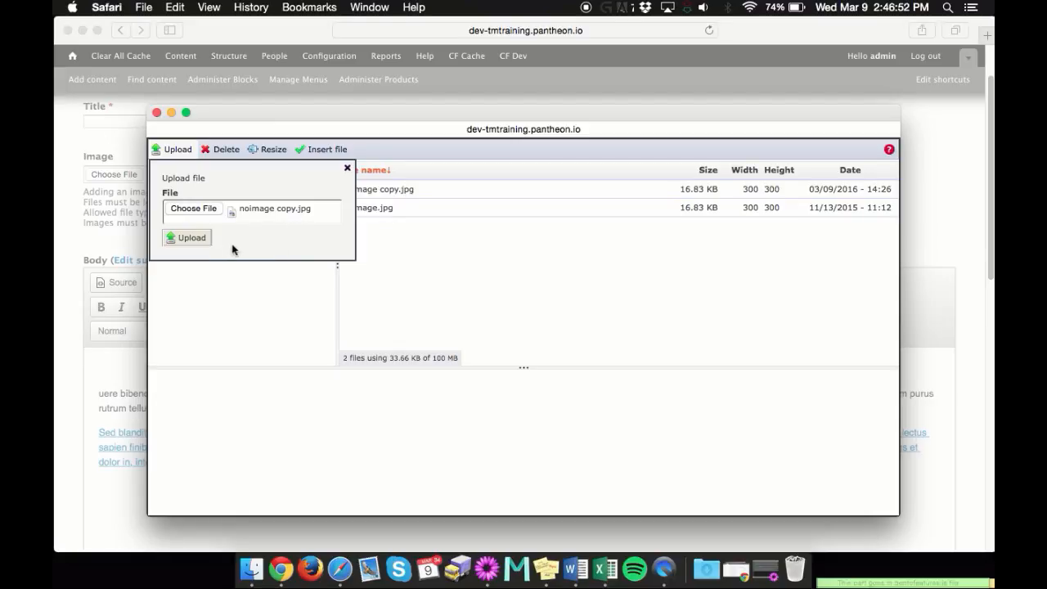
{"action": "left_click", "coordinate": [193, 241]}
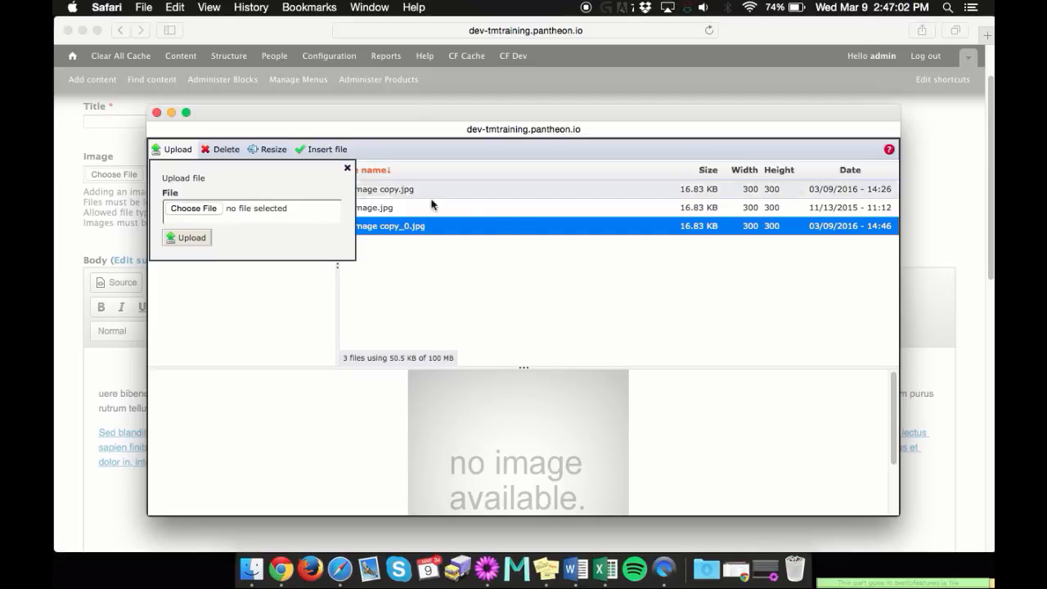
{"action": "double_click", "coordinate": [523, 227]}
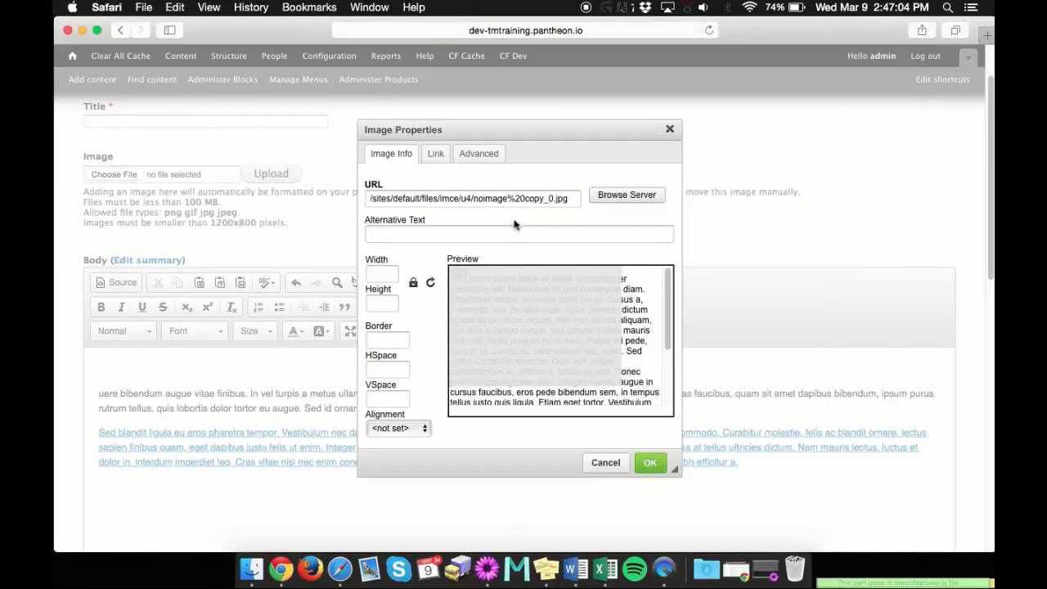
Set both the width and the height of the new body image to 100
{"action": "left_click", "coordinate": [499, 199]}
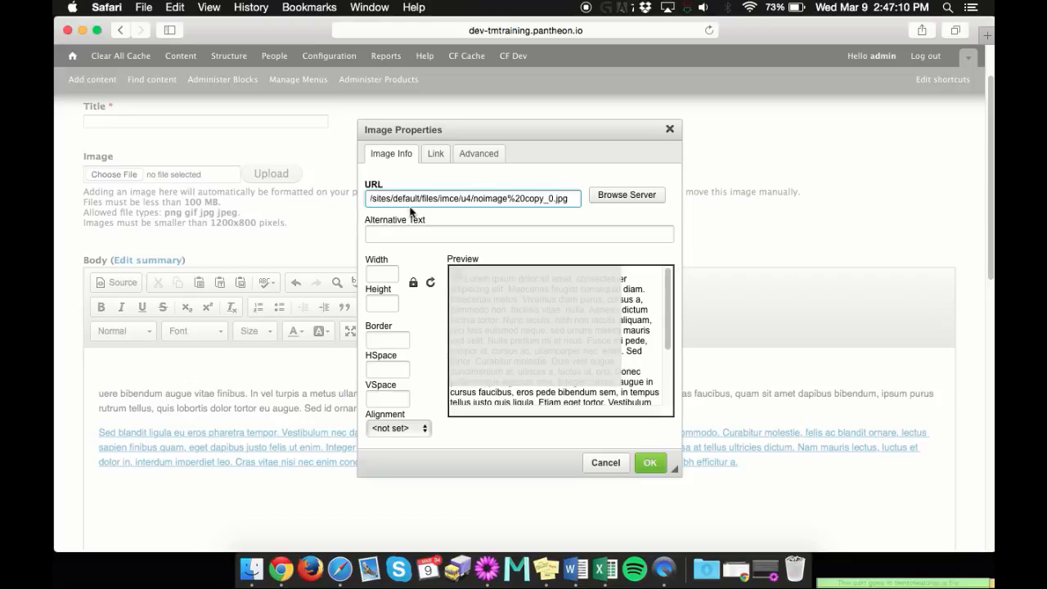
{"action": "left_click", "coordinate": [412, 235]}
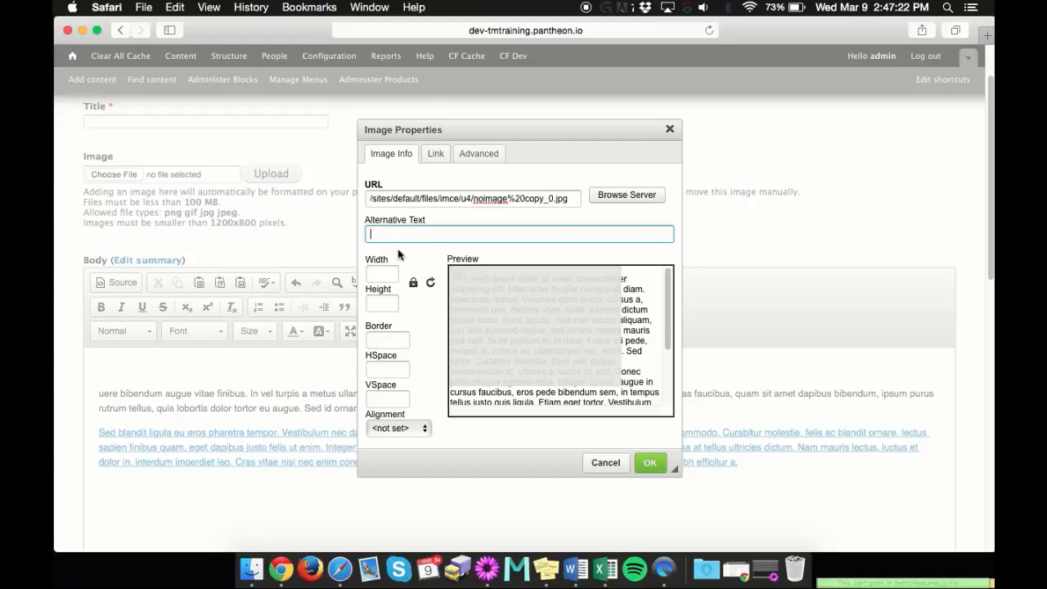
{"action": "left_click", "coordinate": [385, 272]}
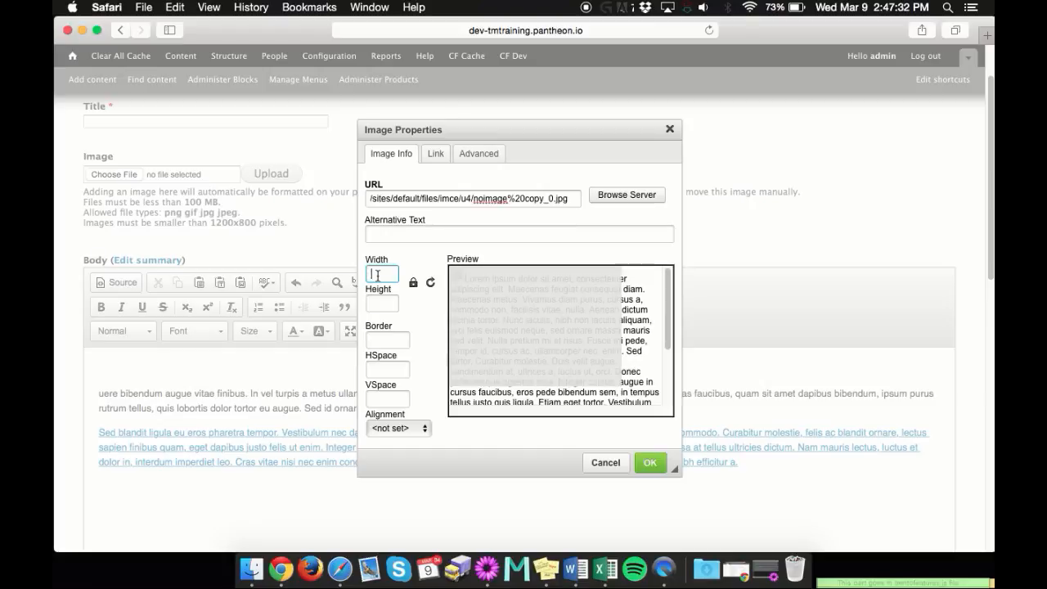
{"action": "type", "text": "100"}
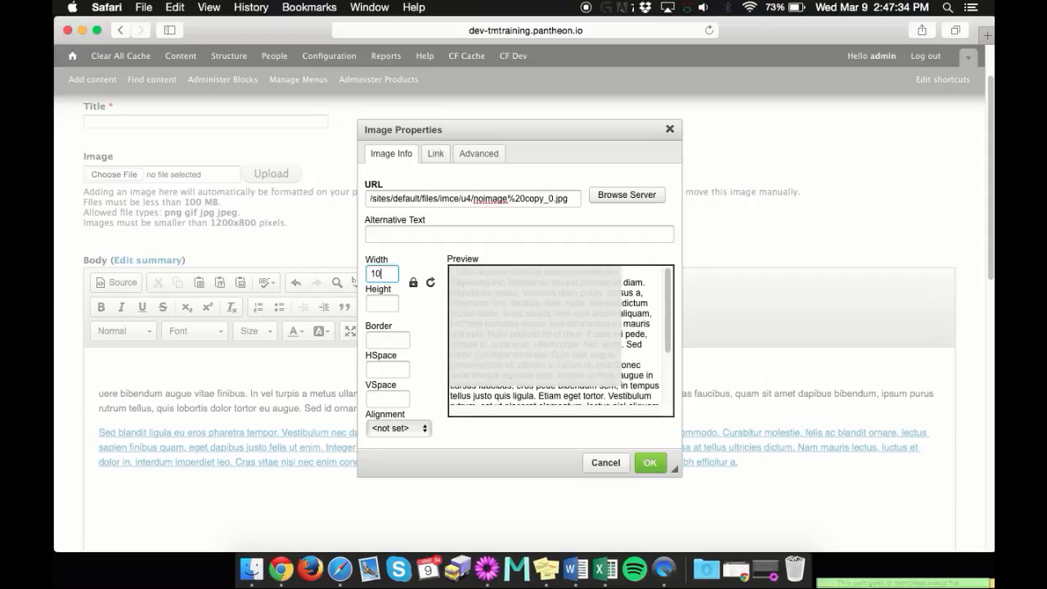
{"action": "left_click", "coordinate": [371, 305]}
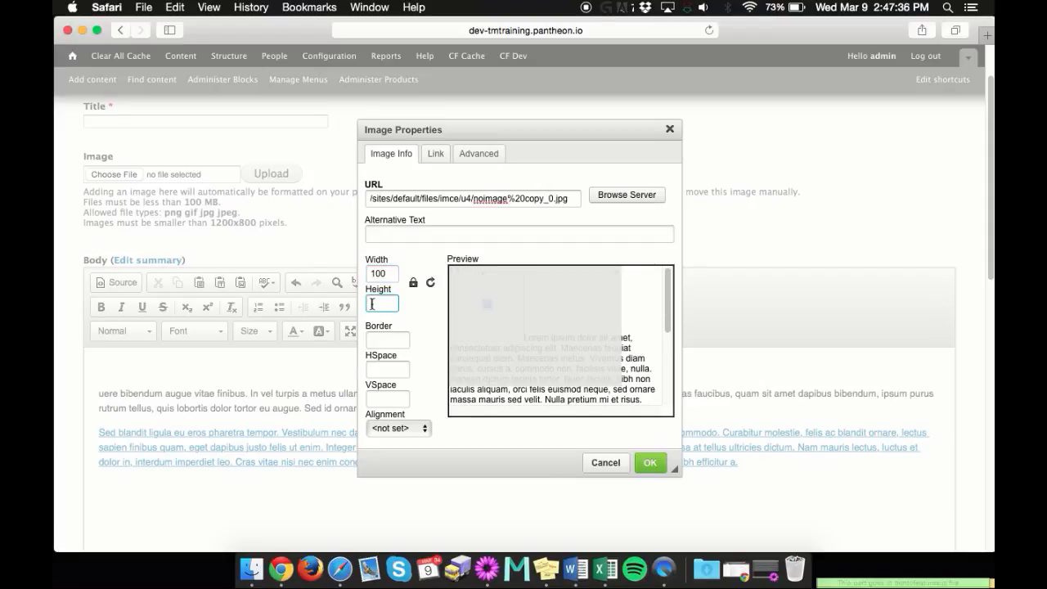
{"action": "type", "text": "100"}
Change the new body image's width and height to 300 each
{"action": "left_click", "coordinate": [374, 275]}
{"action": "double_click", "coordinate": [375, 274]}
{"action": "type", "text": "300"}
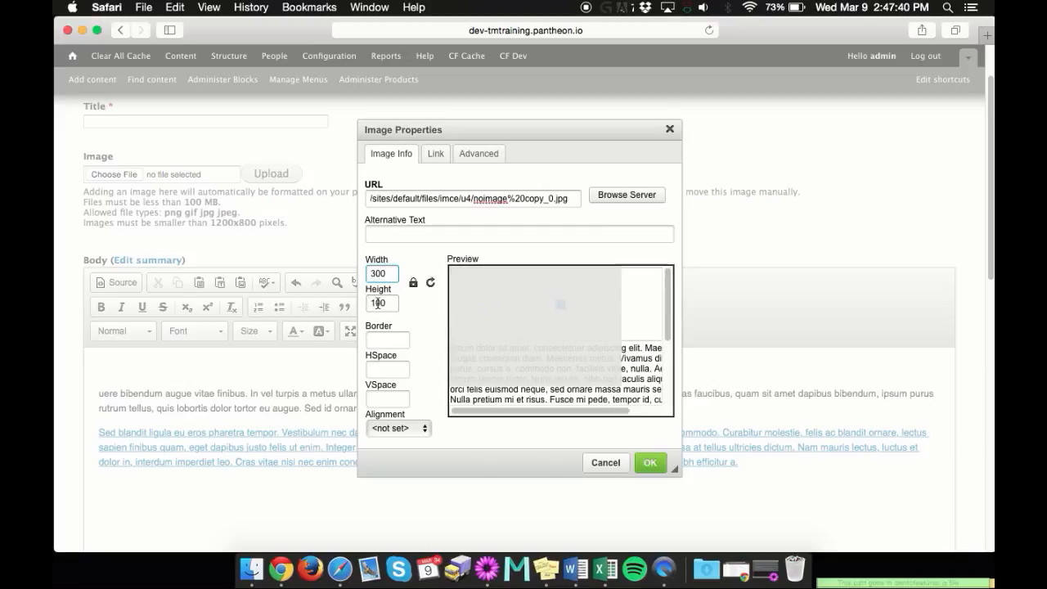
{"action": "left_click", "coordinate": [376, 303]}
{"action": "key", "text": "BackSpace"}
{"action": "type", "text": "3"}
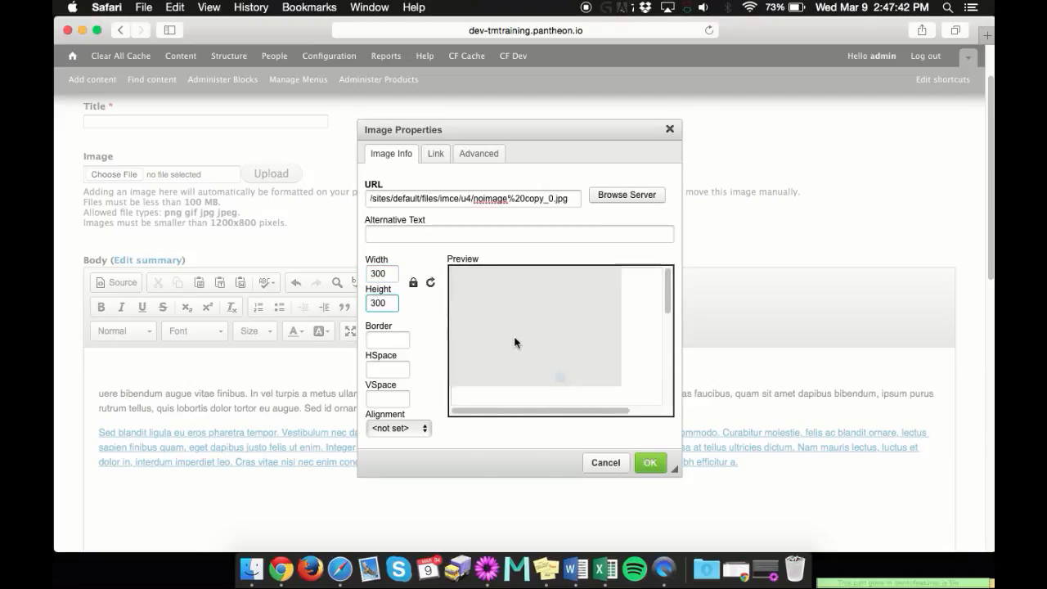
Set the border of the new body image to 100
{"action": "left_click", "coordinate": [391, 338]}
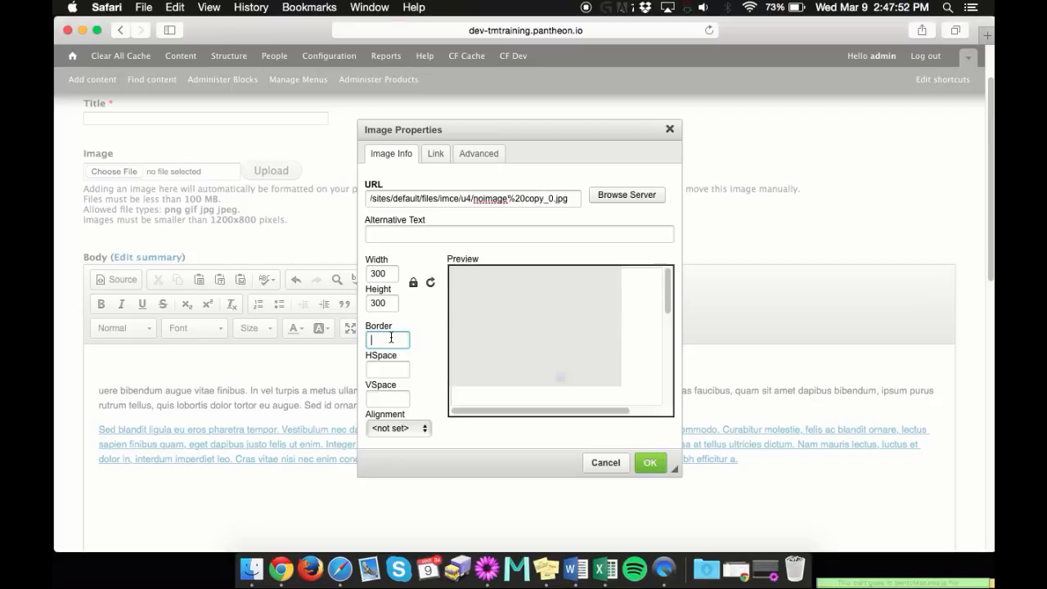
{"action": "type", "text": "1"}
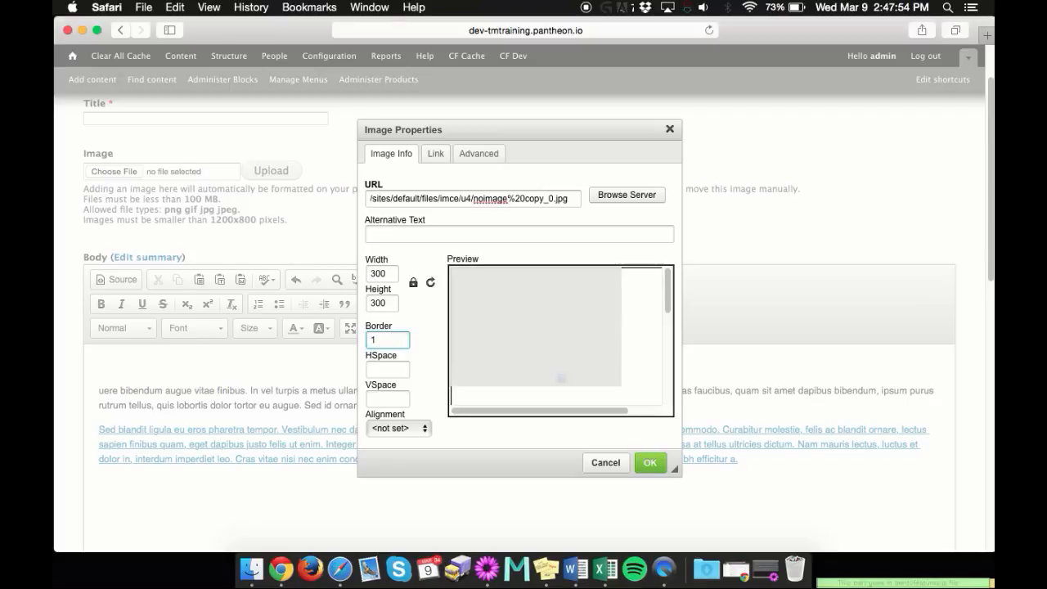
{"action": "type", "text": "00"}
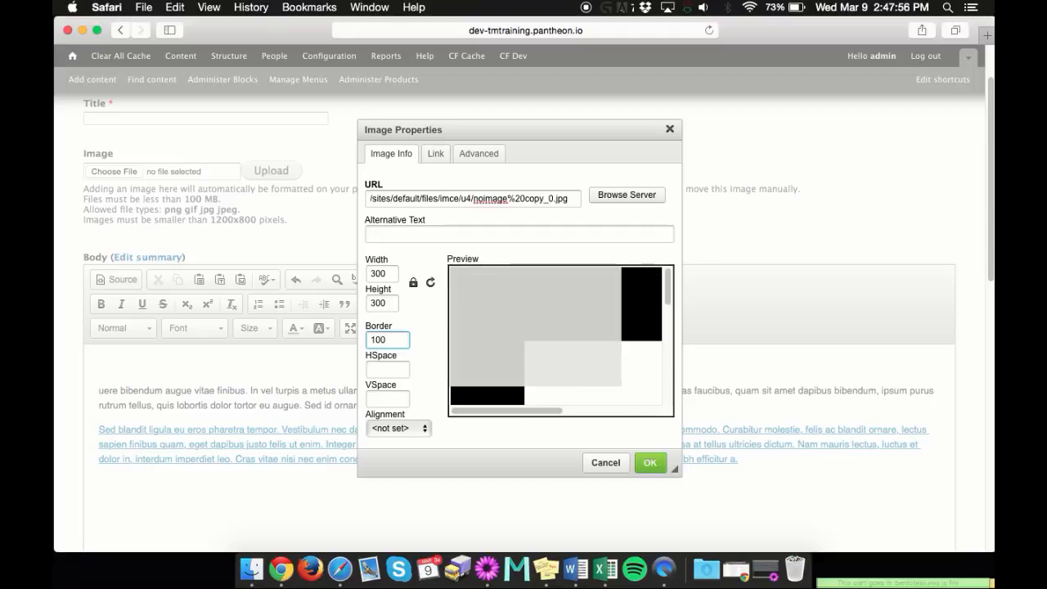
Reduce the border of the new body image to 1
{"action": "mouse_move", "coordinate": [506, 410]}
{"action": "left_mouse_down"}
{"action": "mouse_move", "coordinate": [593, 411]}
{"action": "mouse_move", "coordinate": [524, 410]}
{"action": "left_mouse_up"}
{"action": "scroll", "coordinate": [546, 355], "scroll_direction": "down", "scroll_amount": 4}
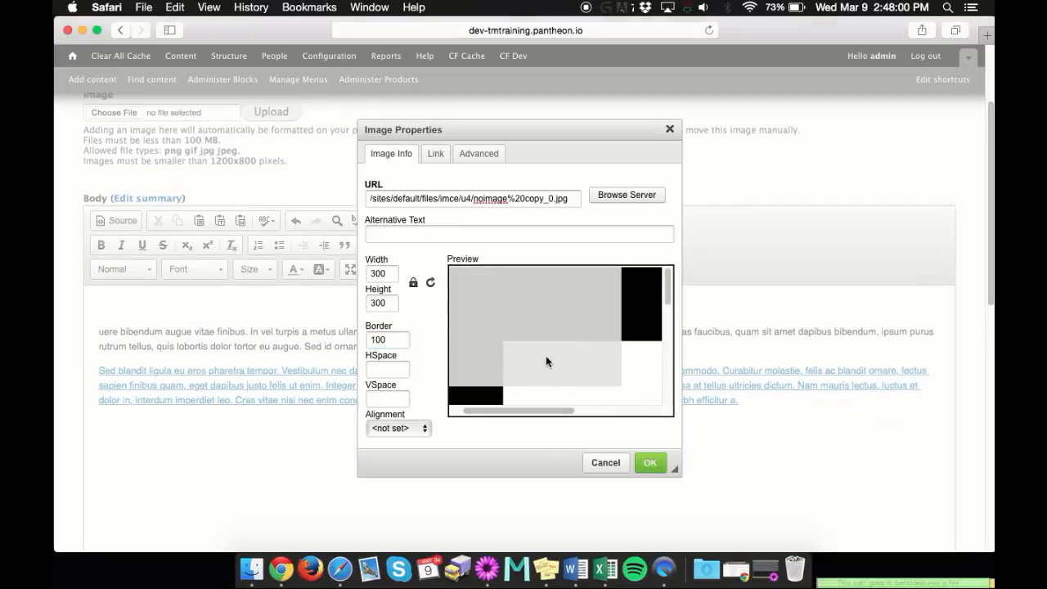
{"action": "left_click", "coordinate": [386, 343]}
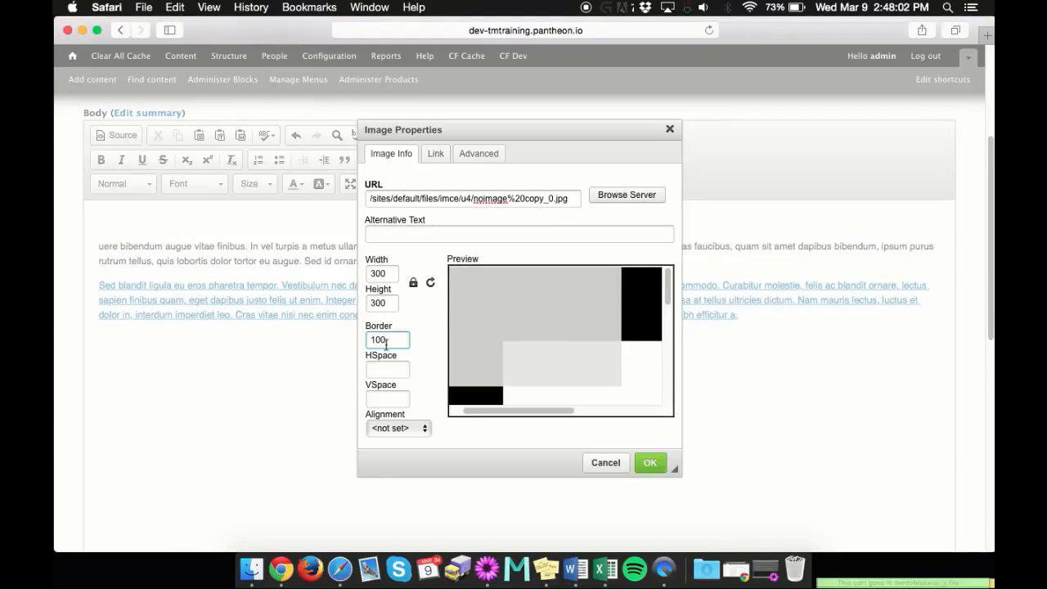
{"action": "key", "text": "BackSpace"}
{"action": "key", "text": "BackSpace"}
Set the horizontal space of the new body image to 10 and check the spacing against the preview text
{"action": "left_click", "coordinate": [399, 370]}
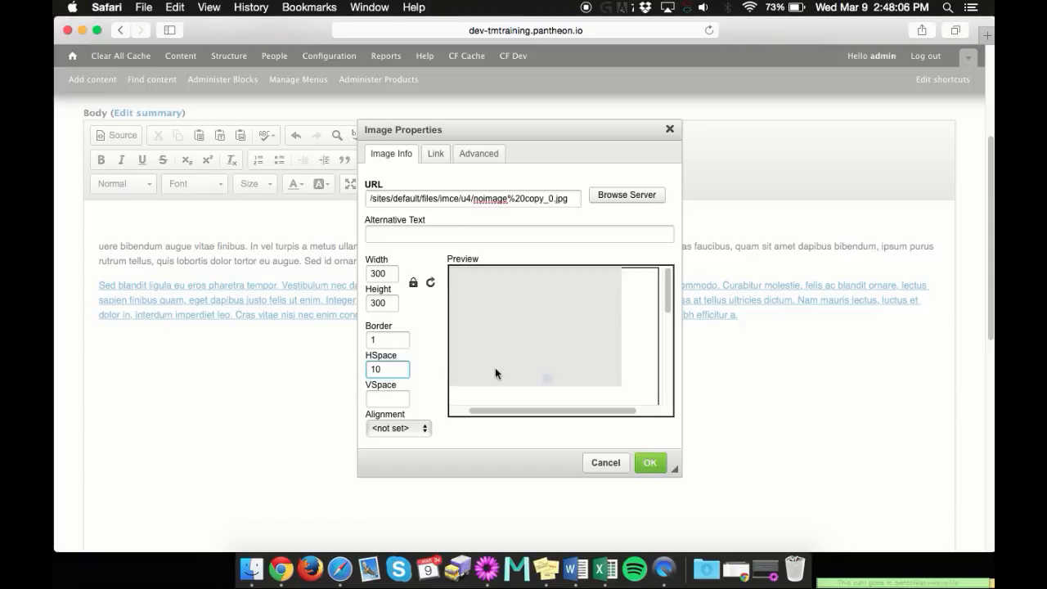
{"action": "scroll", "coordinate": [495, 368], "scroll_direction": "down", "scroll_amount": 2}
{"action": "left_click_drag", "start_coordinate": [591, 409], "coordinate": [627, 401]}
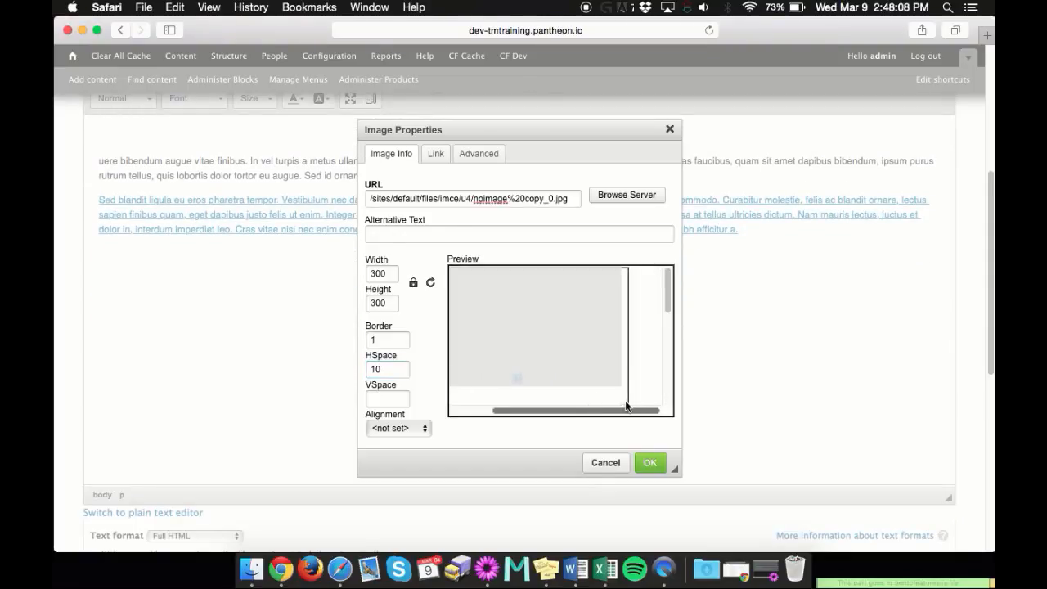
{"action": "left_click_drag", "start_coordinate": [669, 299], "coordinate": [670, 344]}
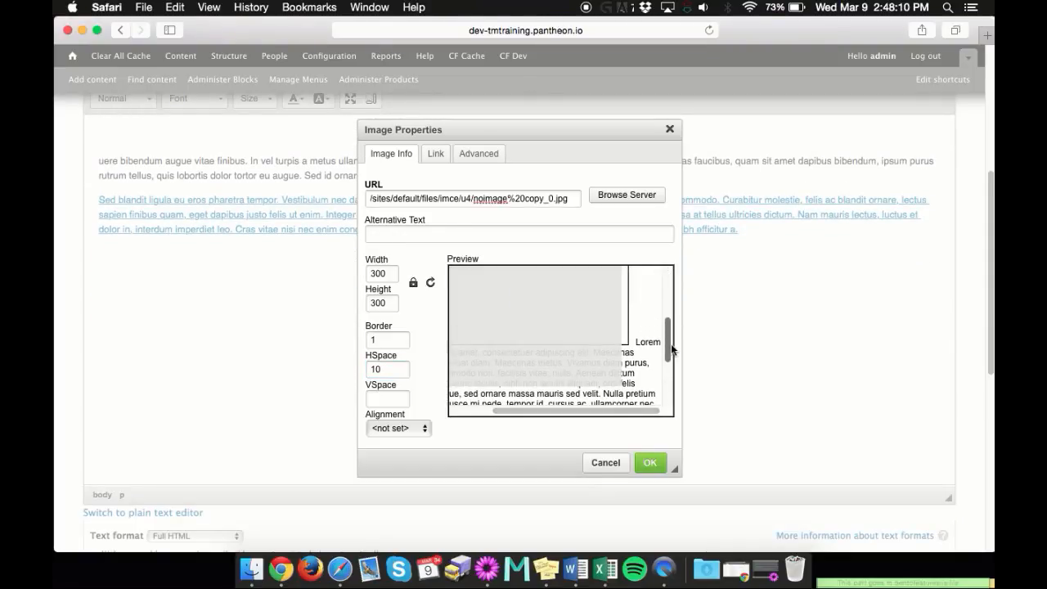
{"action": "left_click", "coordinate": [393, 365]}
{"action": "key", "text": "BackSpace"}
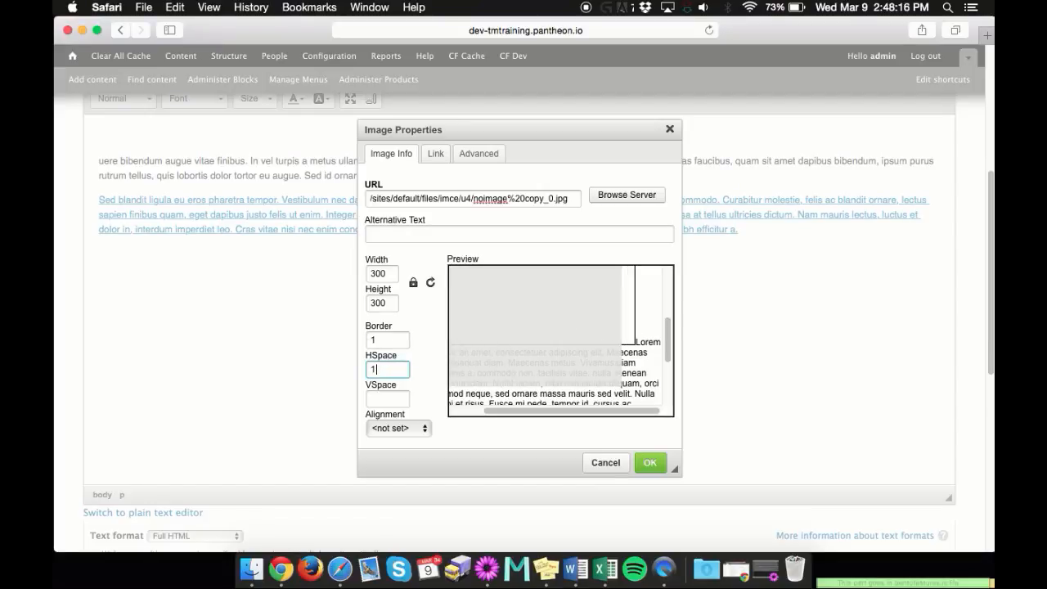
{"action": "type", "text": "0"}
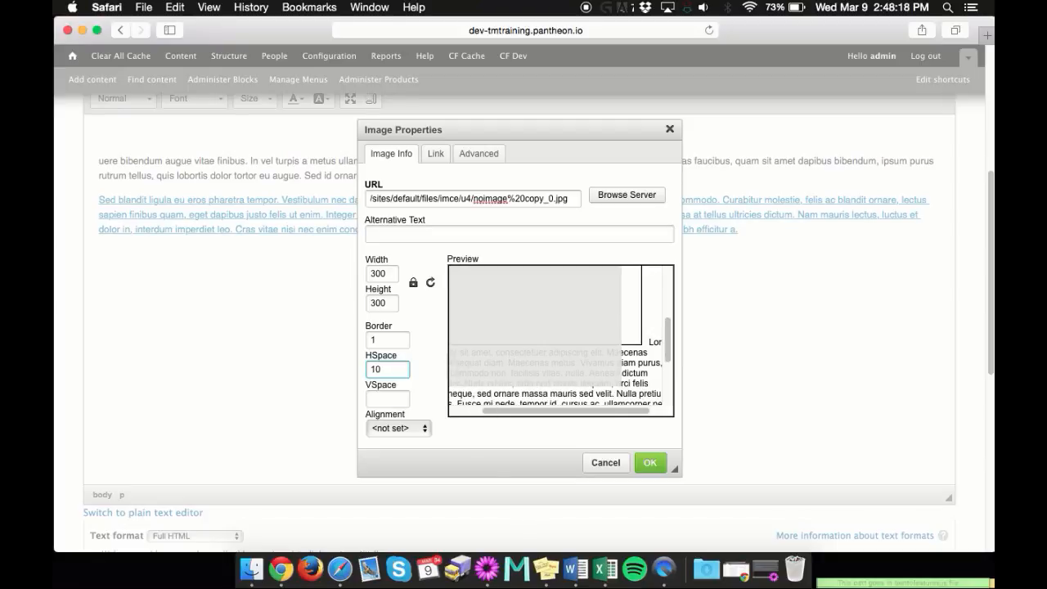
Set the image's vertical space to 10 and insert it into the body with the alignment not set
{"action": "left_click", "coordinate": [393, 399]}
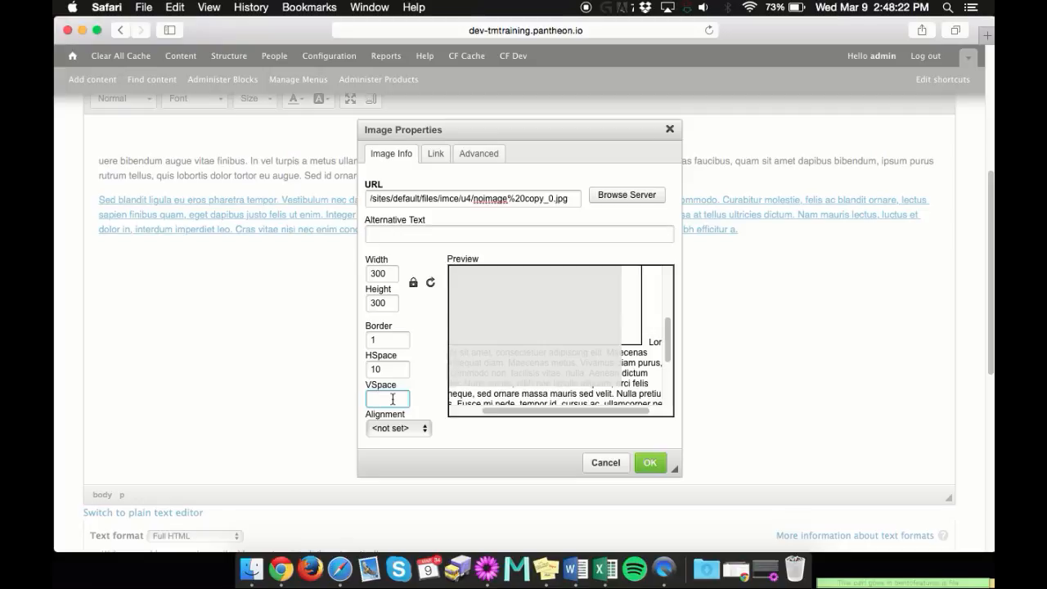
{"action": "type", "text": "10"}
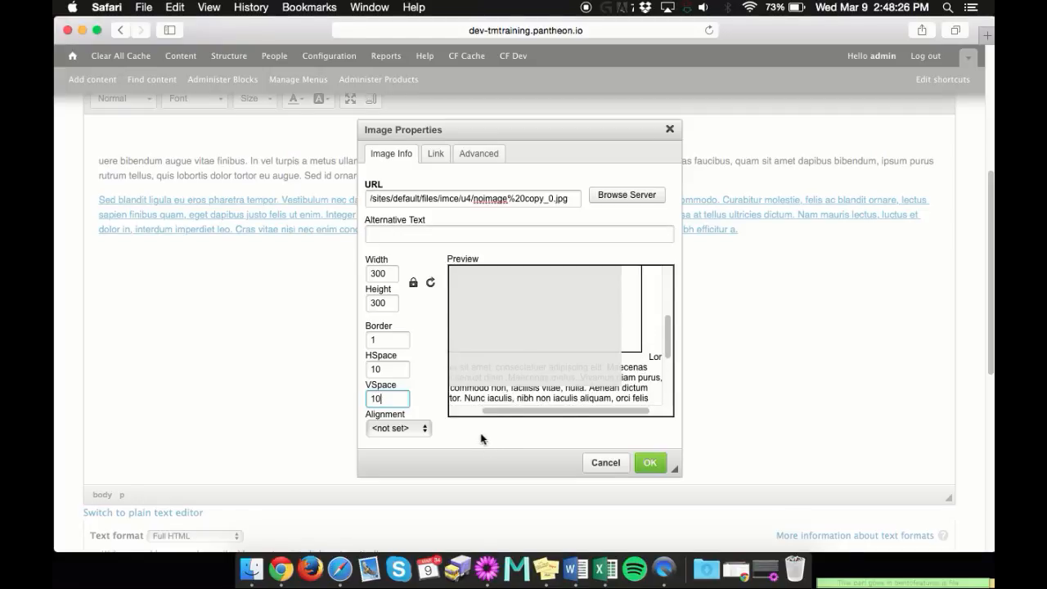
{"action": "left_click", "coordinate": [413, 433]}
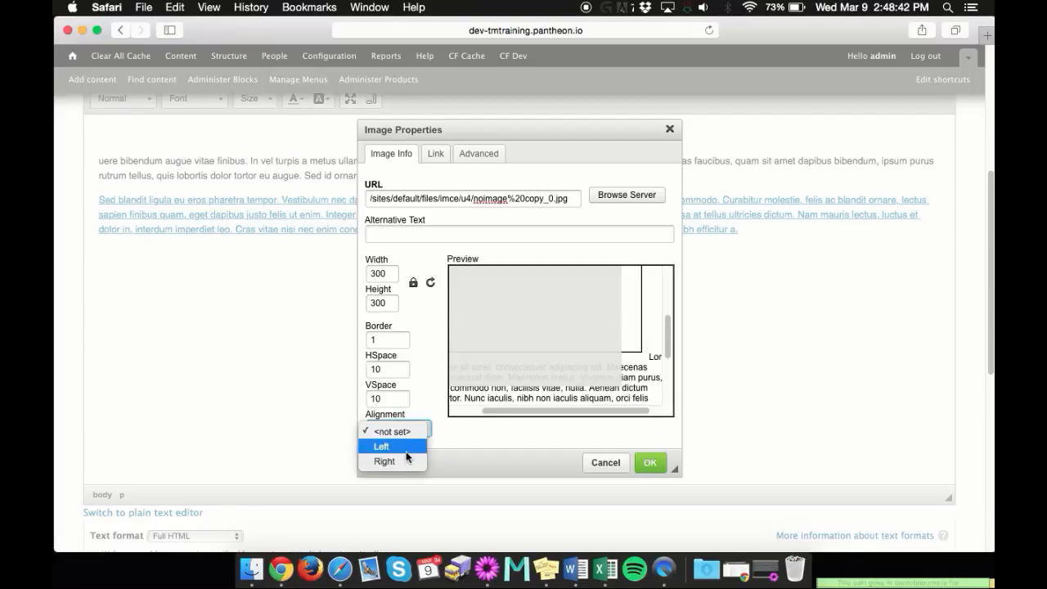
{"action": "left_click", "coordinate": [444, 462]}
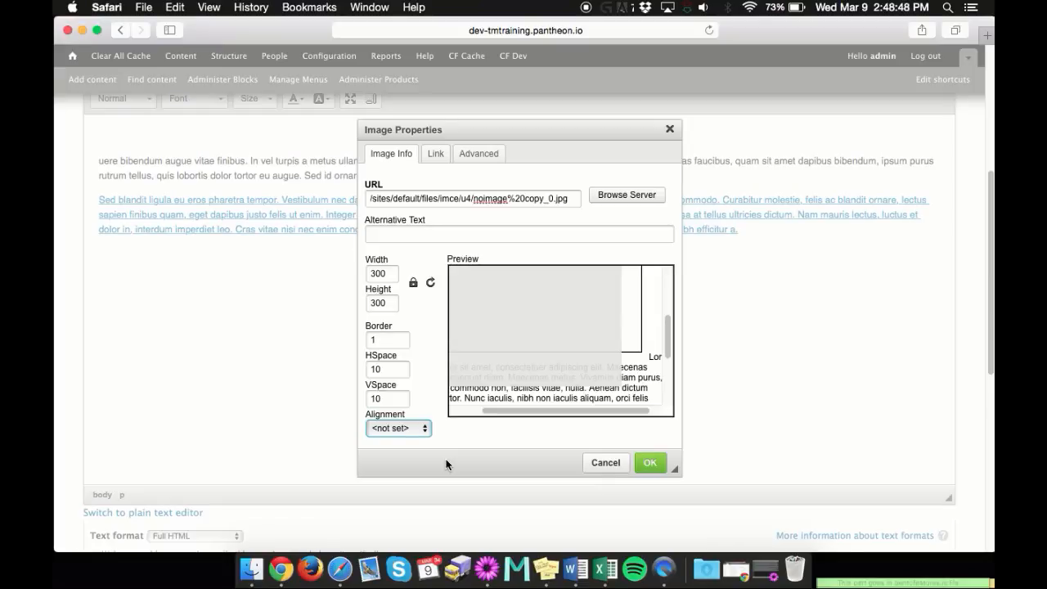
{"action": "left_click", "coordinate": [446, 464]}
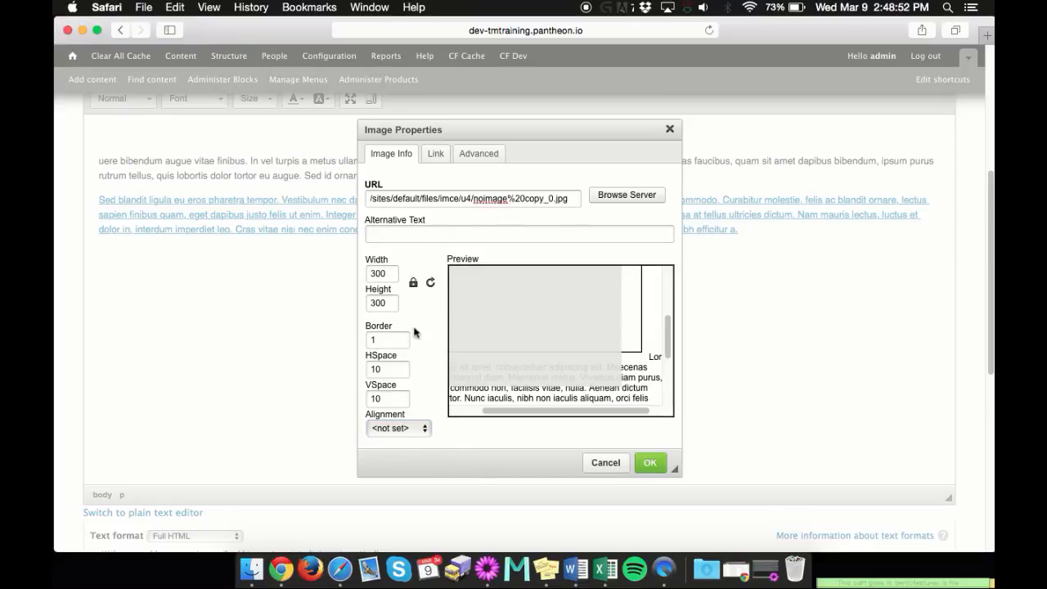
{"action": "left_click", "coordinate": [651, 464]}
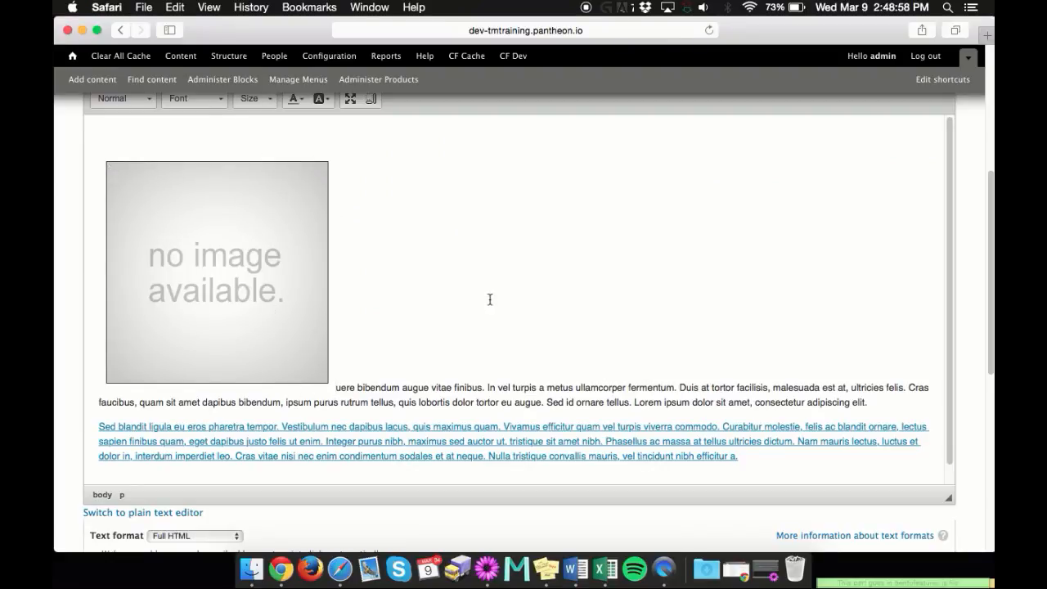
Insert a table with 3 rows, 2 columns and a width of 50 within the body text beside the image
{"action": "scroll", "coordinate": [519, 261], "scroll_direction": "up", "scroll_amount": 1}
{"action": "scroll", "coordinate": [519, 261], "scroll_direction": "up", "scroll_amount": 3}
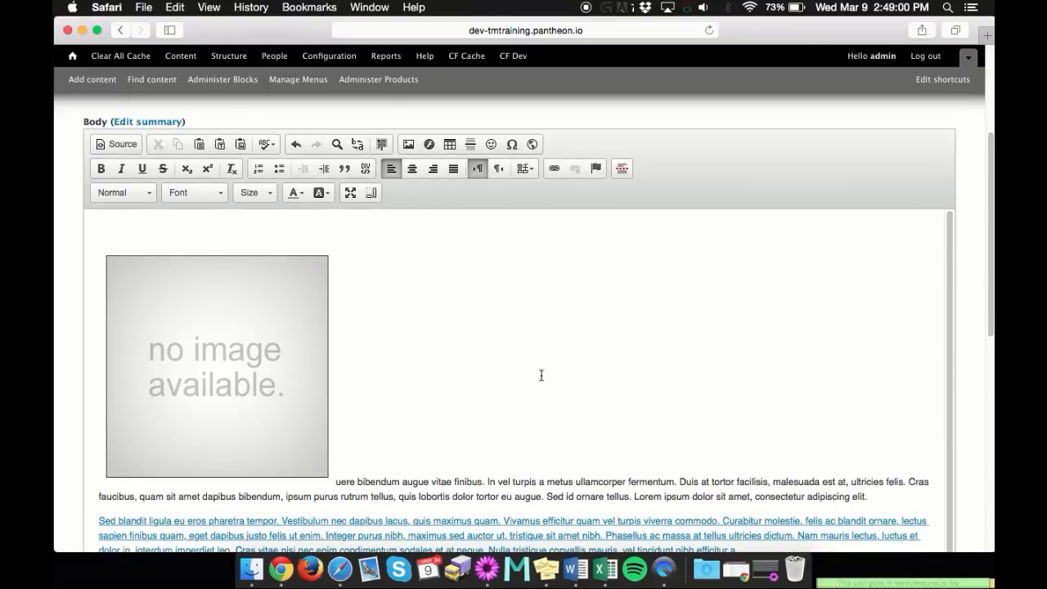
{"action": "left_click", "coordinate": [480, 335]}
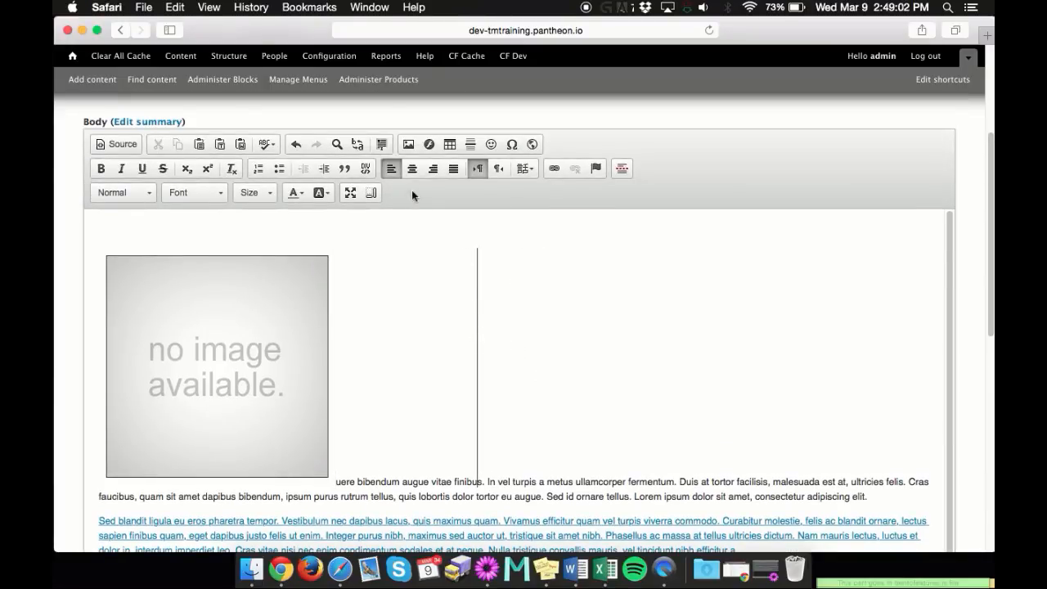
{"action": "left_click", "coordinate": [449, 144]}
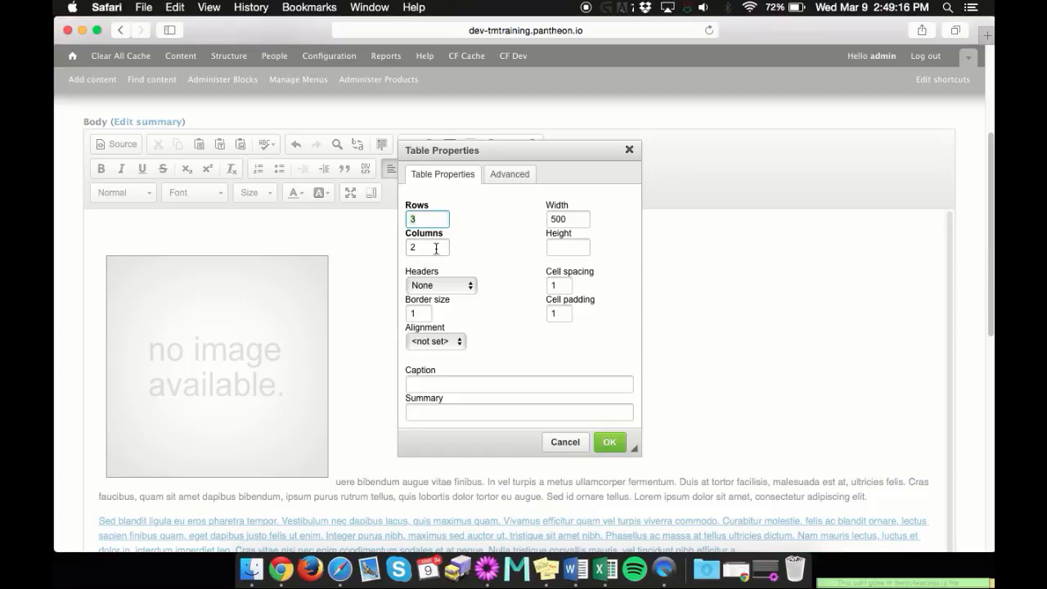
{"action": "left_click", "coordinate": [571, 217]}
{"action": "key", "text": "BackSpace"}
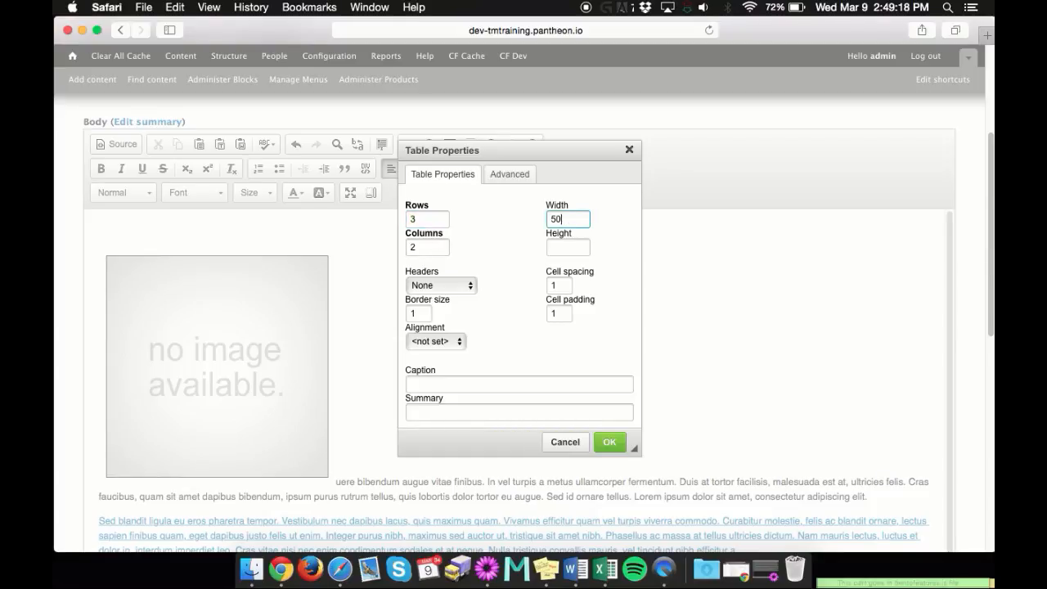
{"action": "left_click", "coordinate": [609, 442]}
{"action": "scroll", "coordinate": [491, 385], "scroll_direction": "down", "scroll_amount": 2}
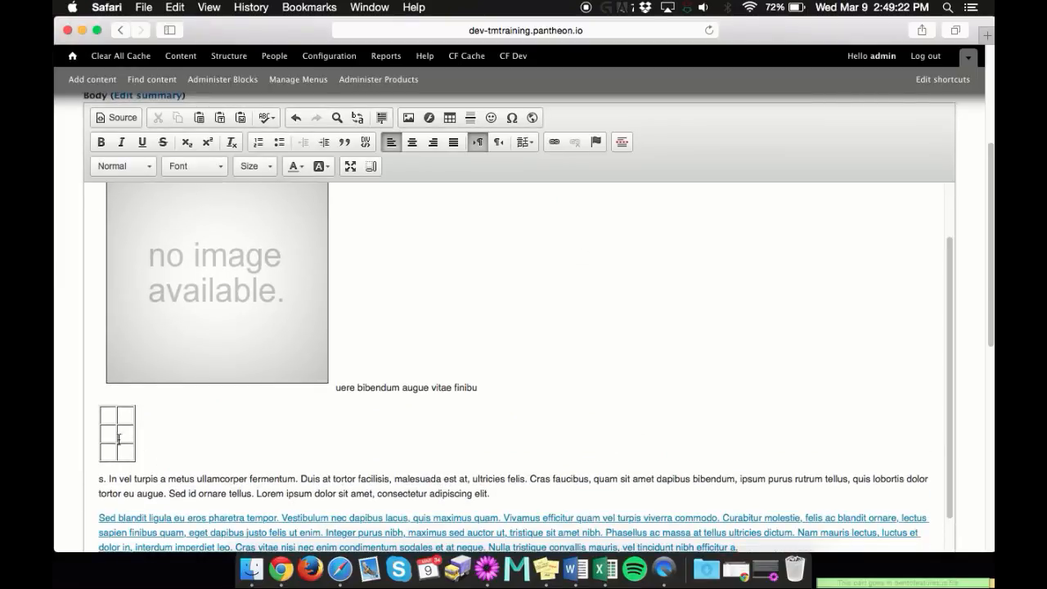
Add blank lines below the small table in the body and insert a horizontal line there
{"action": "left_click", "coordinate": [109, 415]}
{"action": "left_click", "coordinate": [258, 462]}
{"action": "key", "text": "Return"}
{"action": "key", "text": "Return"}
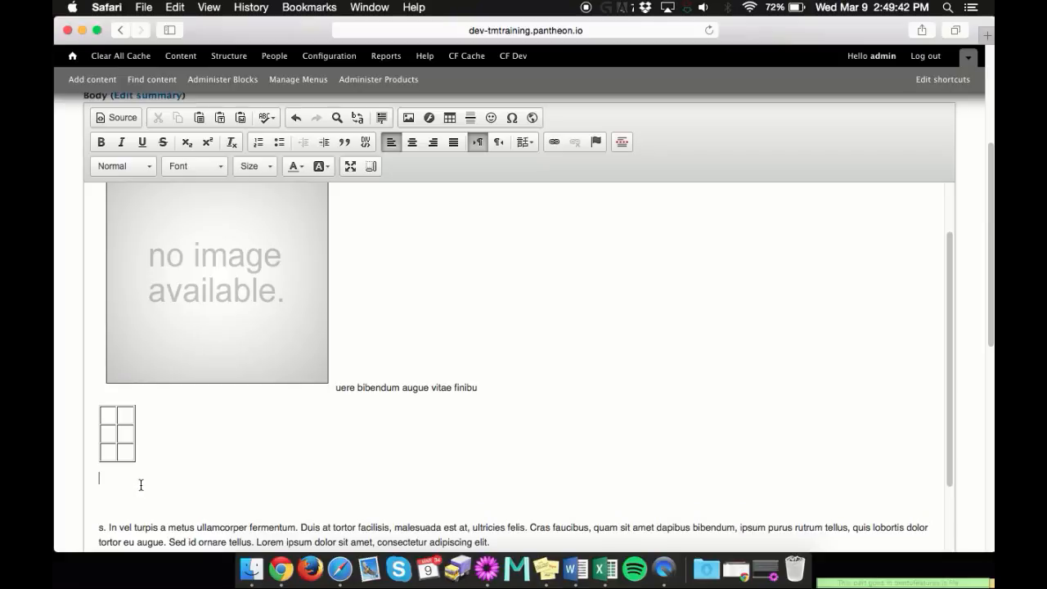
{"action": "left_click", "coordinate": [471, 118]}
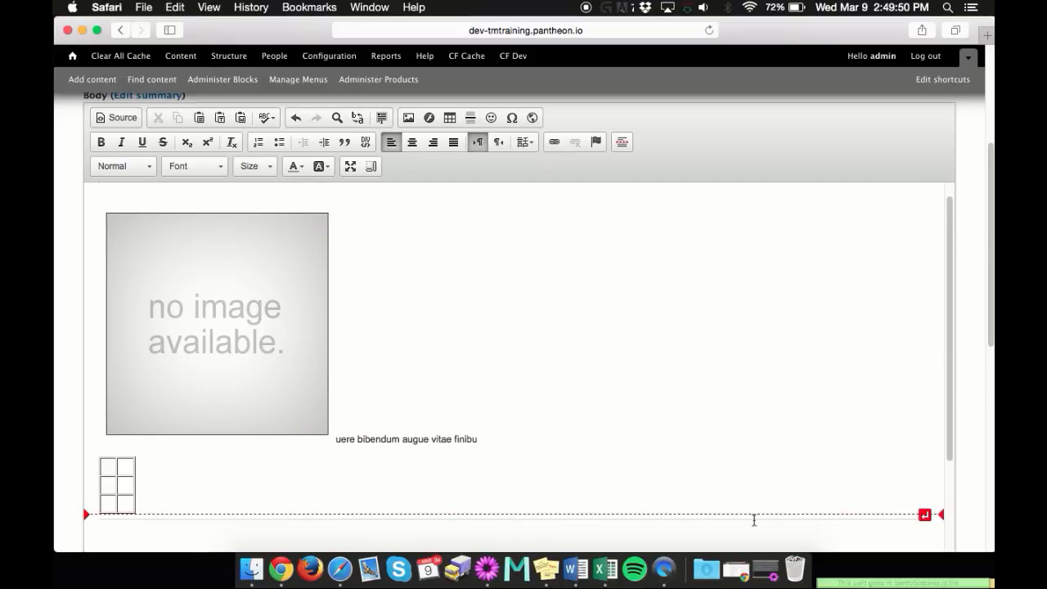
{"action": "scroll", "coordinate": [280, 475], "scroll_direction": "down", "scroll_amount": 3}
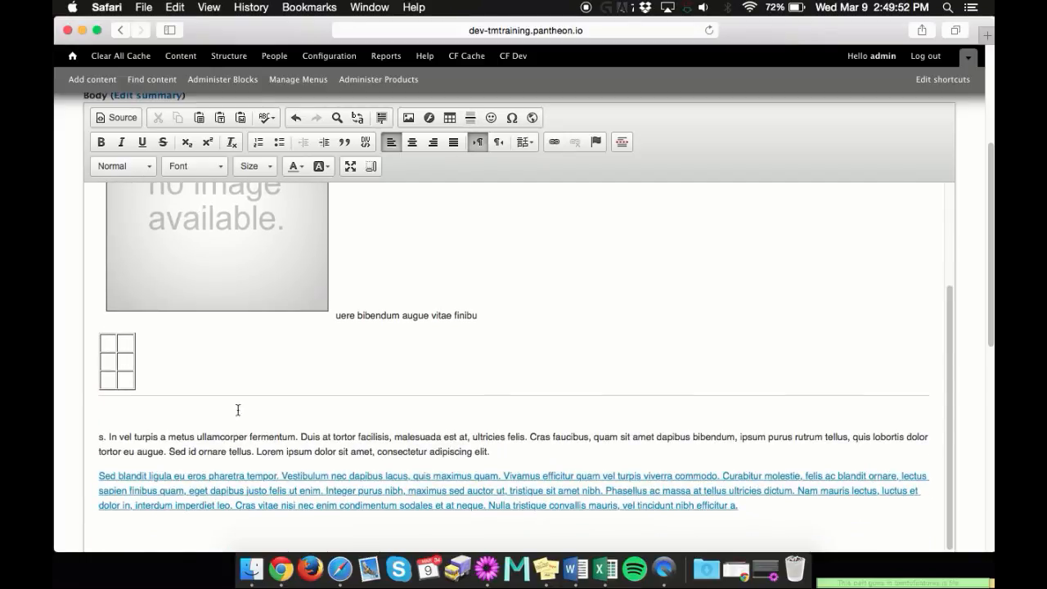
Look through the available smileys and special characters for the body without inserting any
{"action": "scroll", "coordinate": [584, 257], "scroll_direction": "up", "scroll_amount": 2}
{"action": "scroll", "coordinate": [577, 255], "scroll_direction": "up", "scroll_amount": 2}
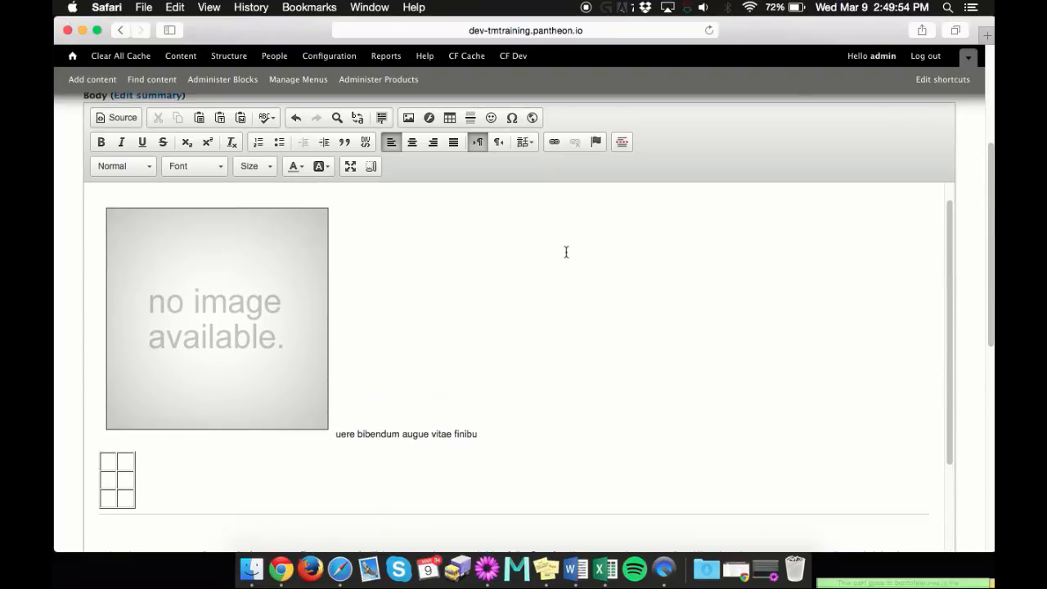
{"action": "left_click", "coordinate": [492, 122]}
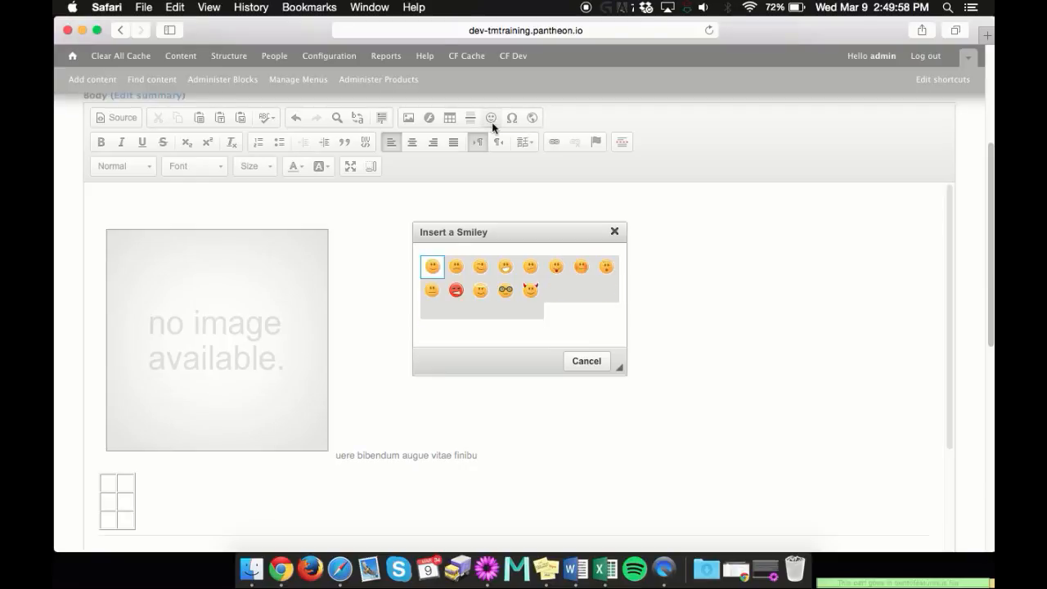
{"action": "left_click", "coordinate": [615, 233]}
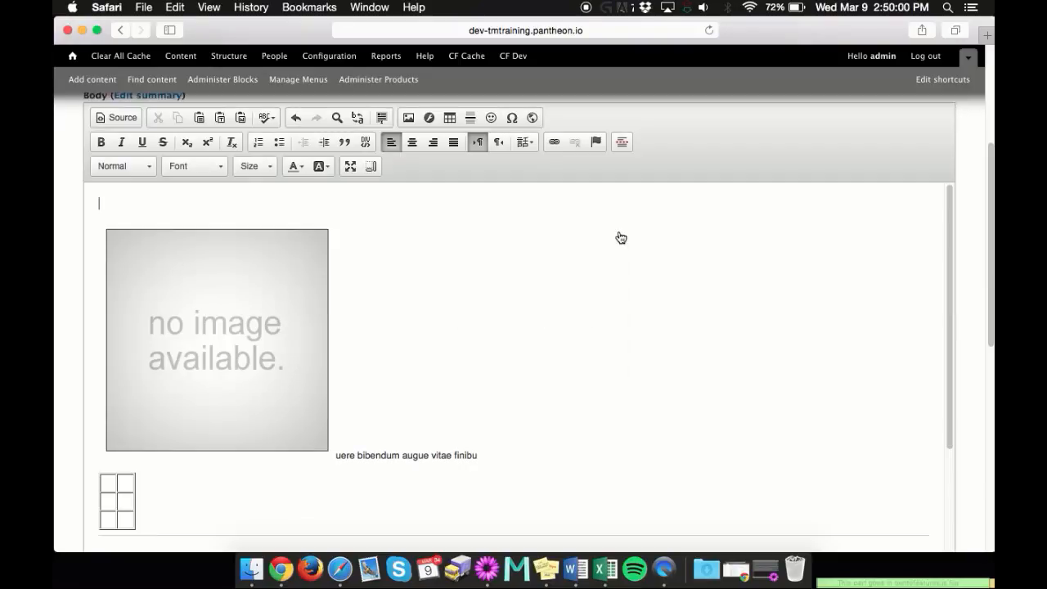
{"action": "left_click", "coordinate": [512, 119]}
{"action": "scroll", "coordinate": [465, 227], "scroll_direction": "down", "scroll_amount": 1}
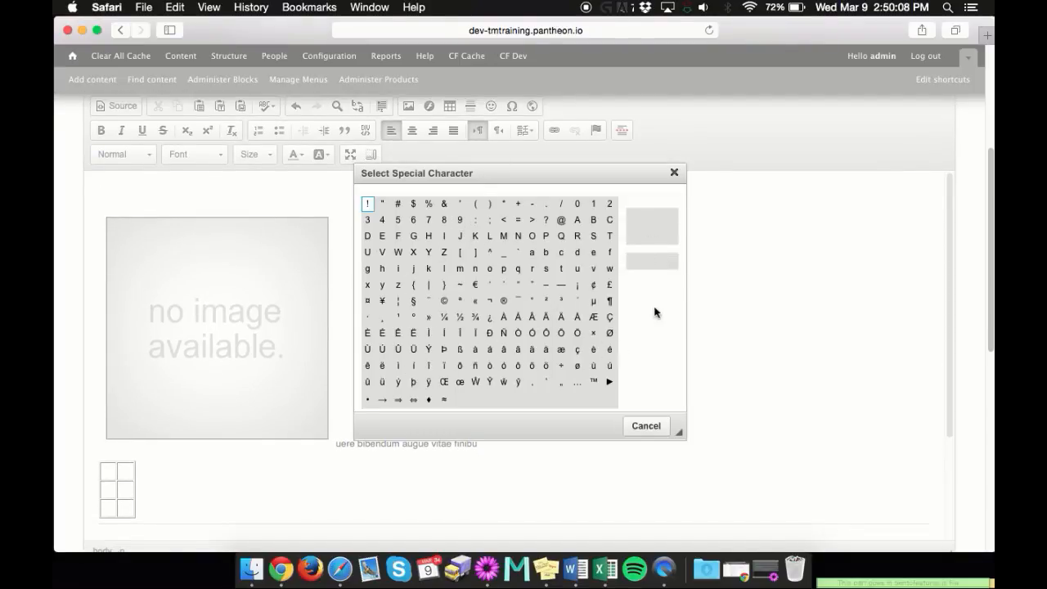
{"action": "left_click", "coordinate": [675, 176]}
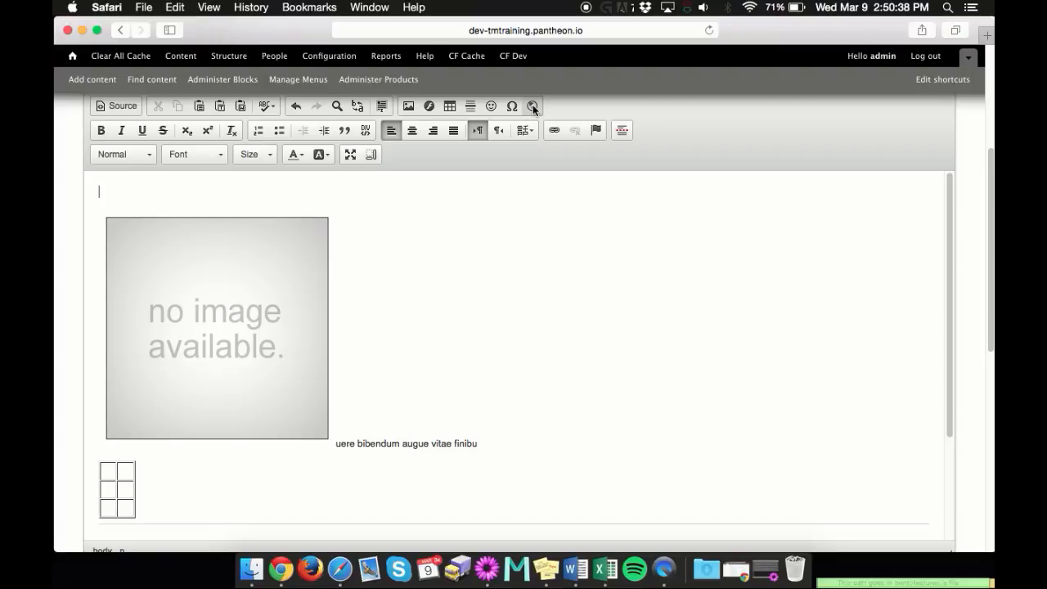
{"action": "left_click", "coordinate": [549, 254]}
{"action": "scroll", "coordinate": [607, 321], "scroll_direction": "down", "scroll_amount": 5}
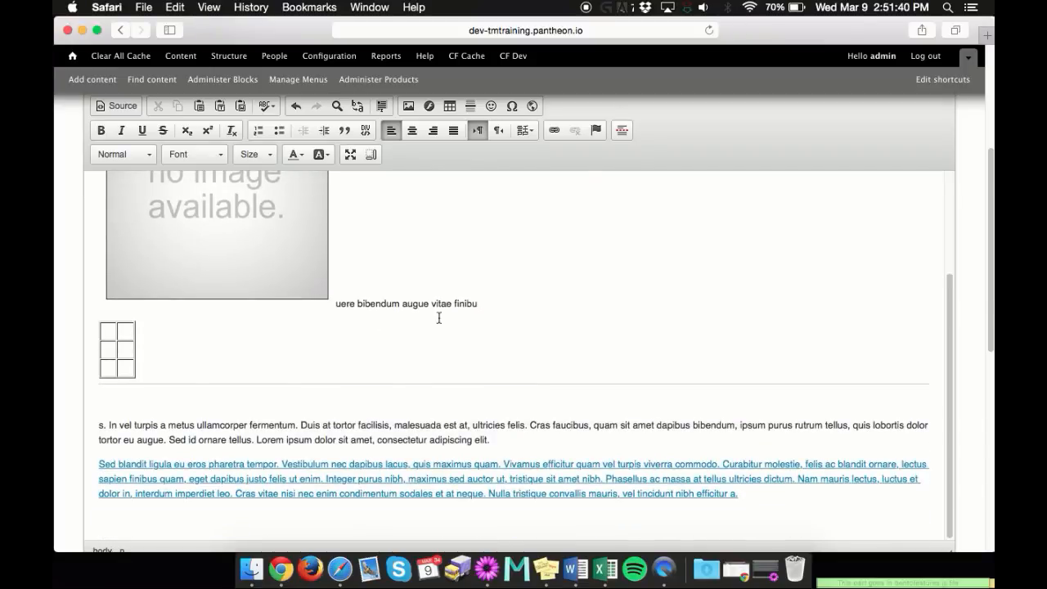
{"action": "scroll", "coordinate": [540, 330], "scroll_direction": "down", "scroll_amount": 1}
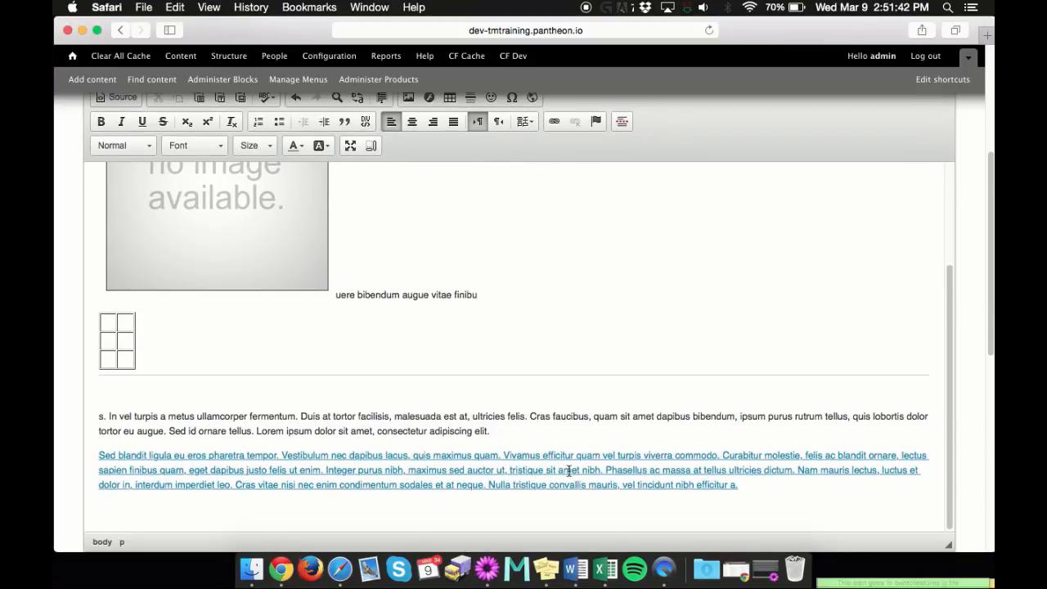
{"action": "scroll", "coordinate": [417, 409], "scroll_direction": "up", "scroll_amount": 2}
{"action": "scroll", "coordinate": [343, 358], "scroll_direction": "up", "scroll_amount": 1}
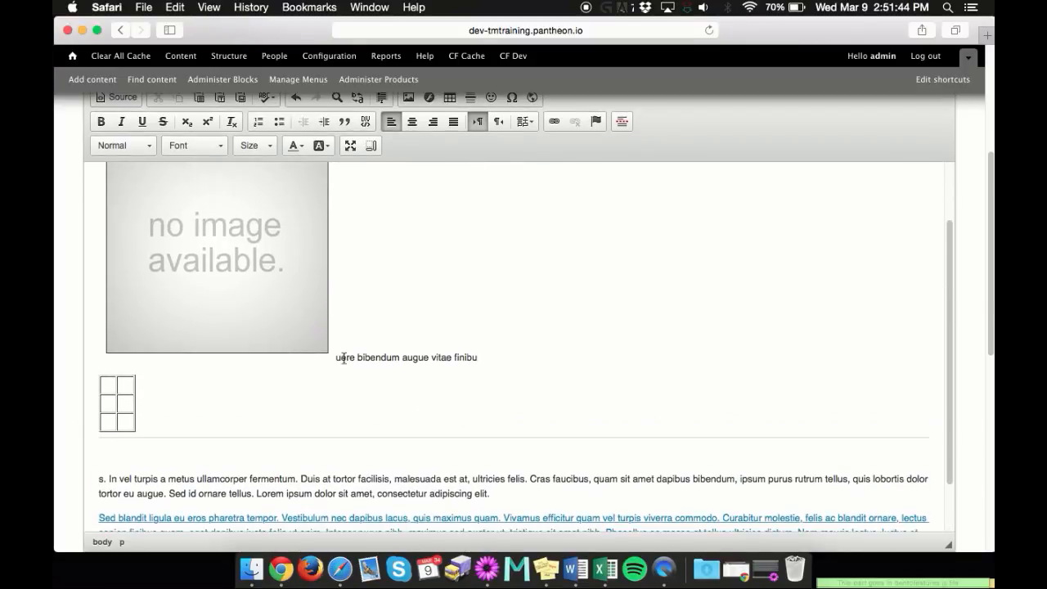
{"action": "scroll", "coordinate": [412, 356], "scroll_direction": "down", "scroll_amount": 15}
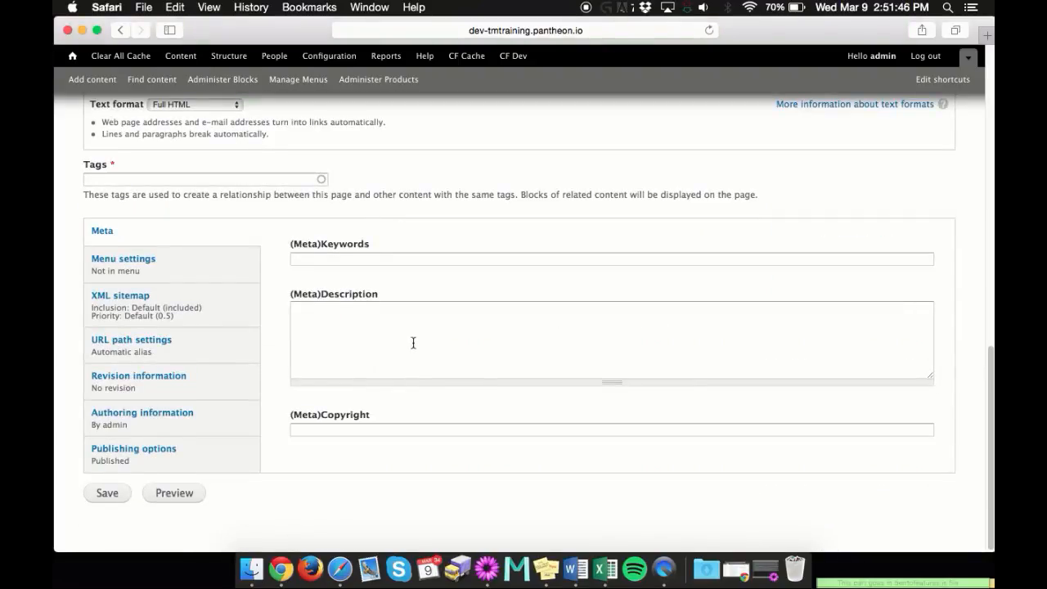
{"action": "scroll", "coordinate": [412, 343], "scroll_direction": "up", "scroll_amount": 8}
{"action": "left_click", "coordinate": [424, 279]}
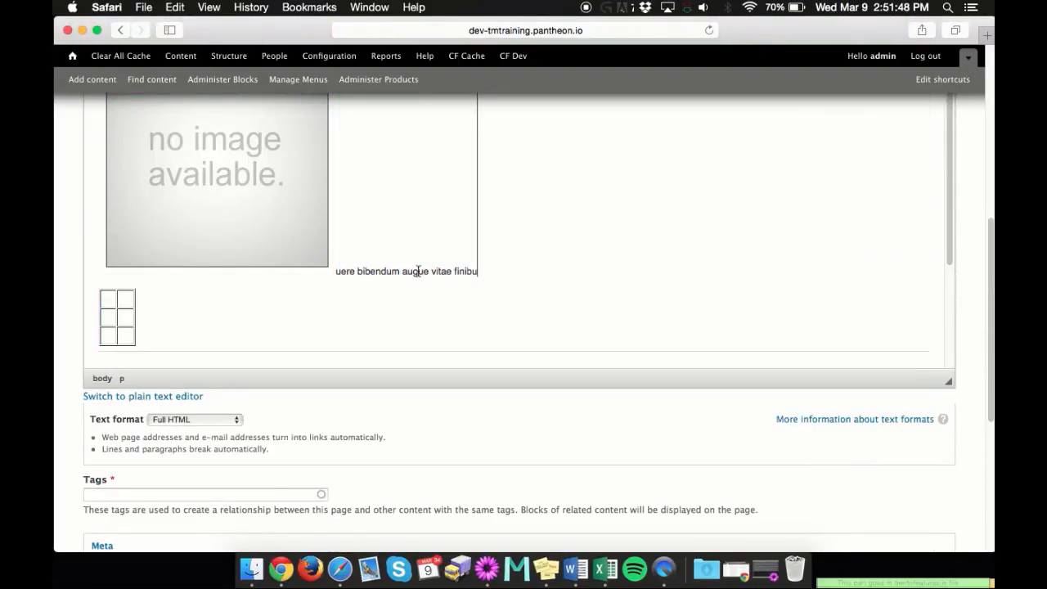
{"action": "triple_click", "coordinate": [419, 274]}
{"action": "scroll", "coordinate": [372, 271], "scroll_direction": "down", "scroll_amount": 3}
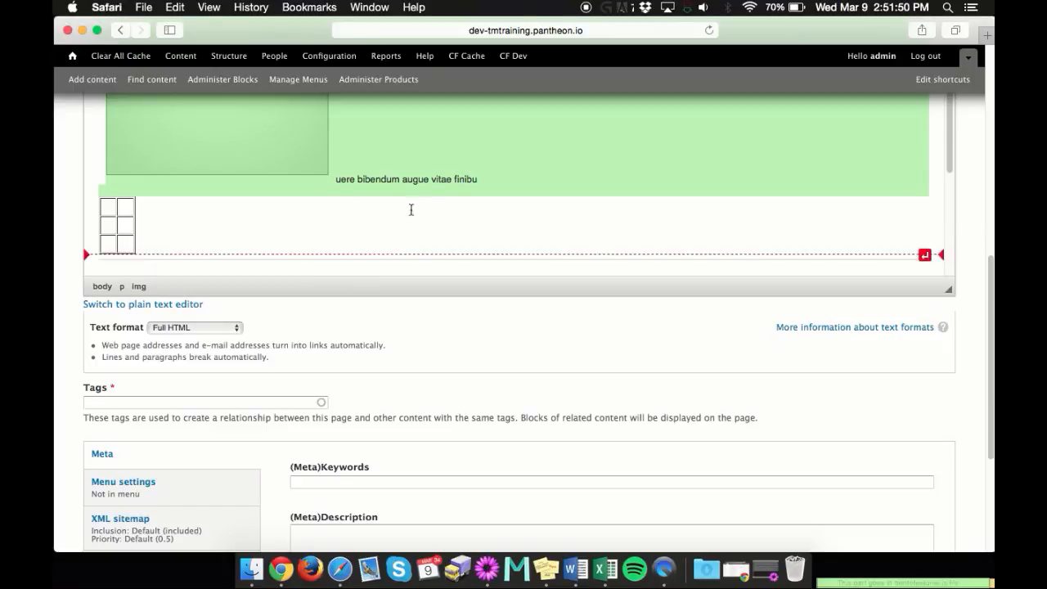
Link the words "bibendum augue vitae finibu" beside the image to the site's contact page using a relative URL
{"action": "left_click_drag", "start_coordinate": [481, 190], "coordinate": [359, 152]}
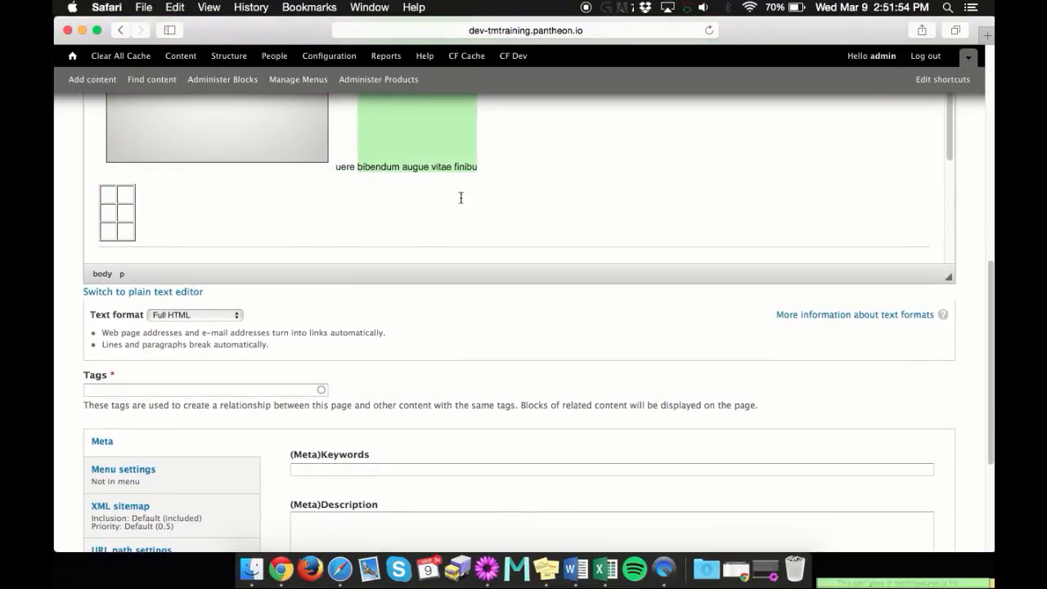
{"action": "scroll", "coordinate": [460, 197], "scroll_direction": "up", "scroll_amount": 5}
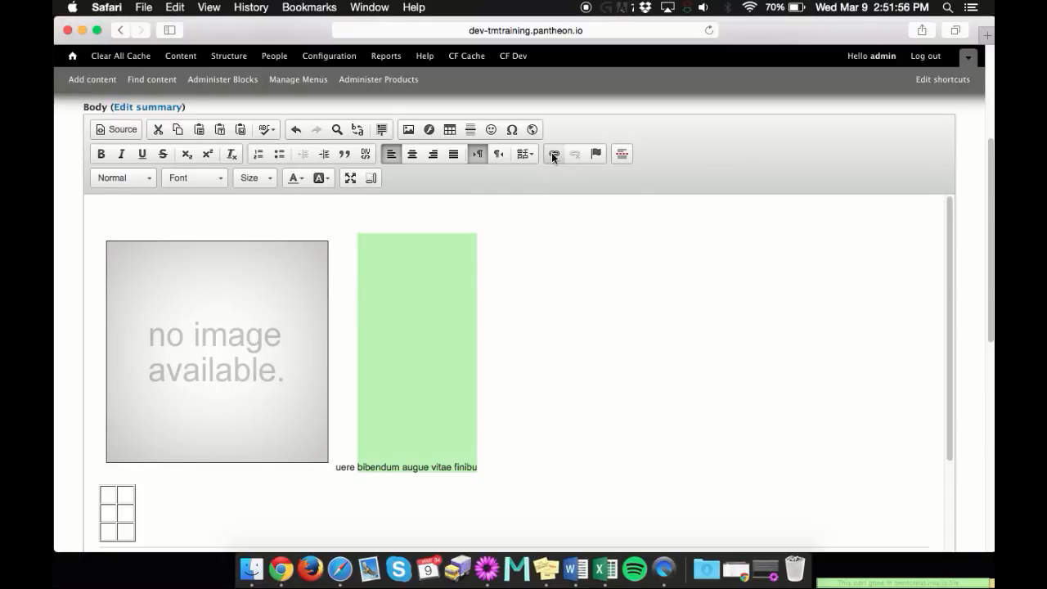
{"action": "left_click", "coordinate": [554, 154]}
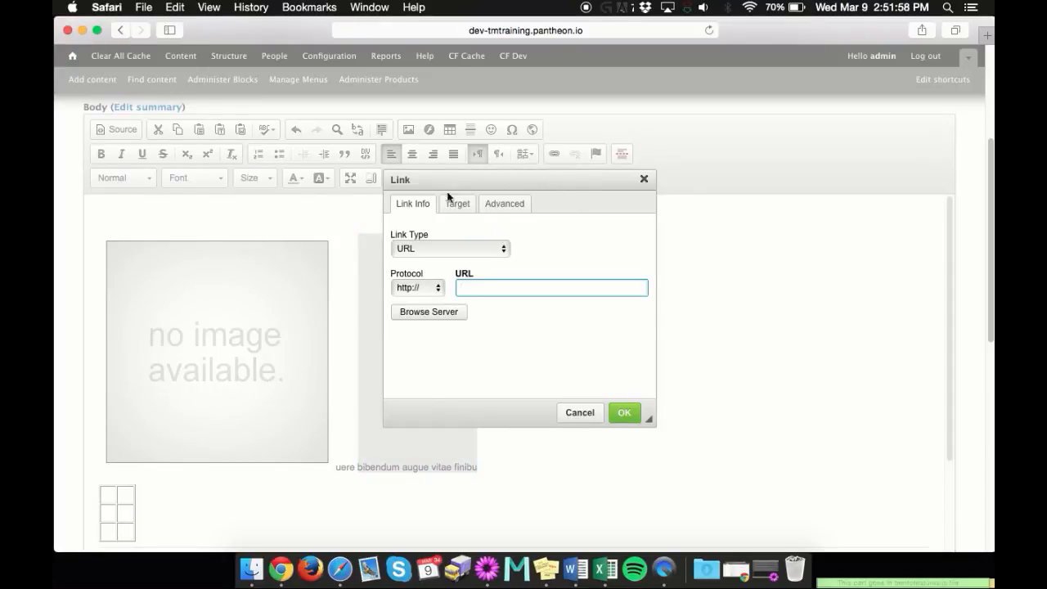
{"action": "left_click", "coordinate": [452, 249]}
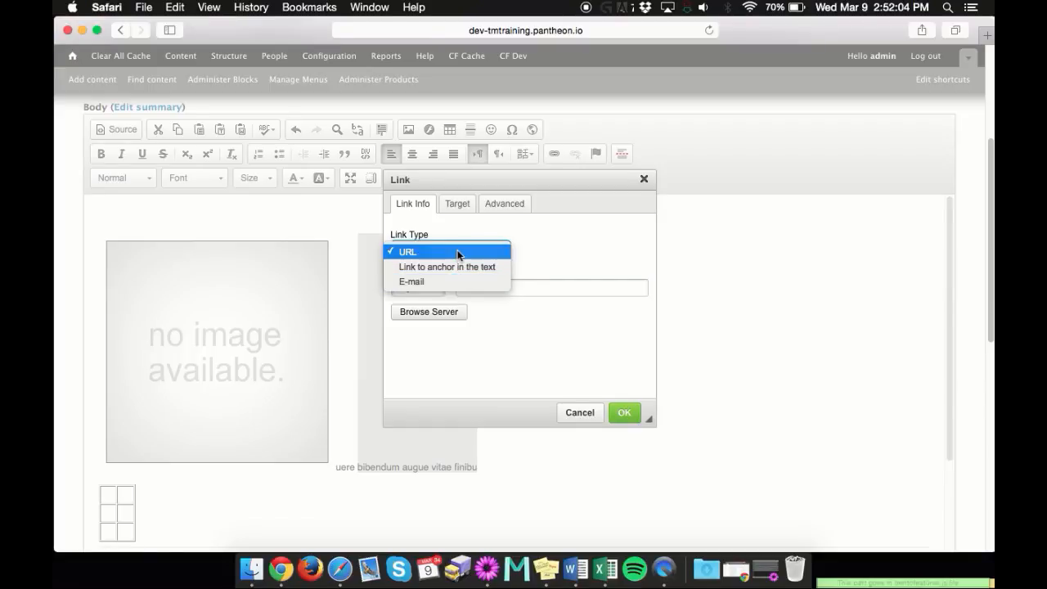
{"action": "left_click", "coordinate": [458, 253]}
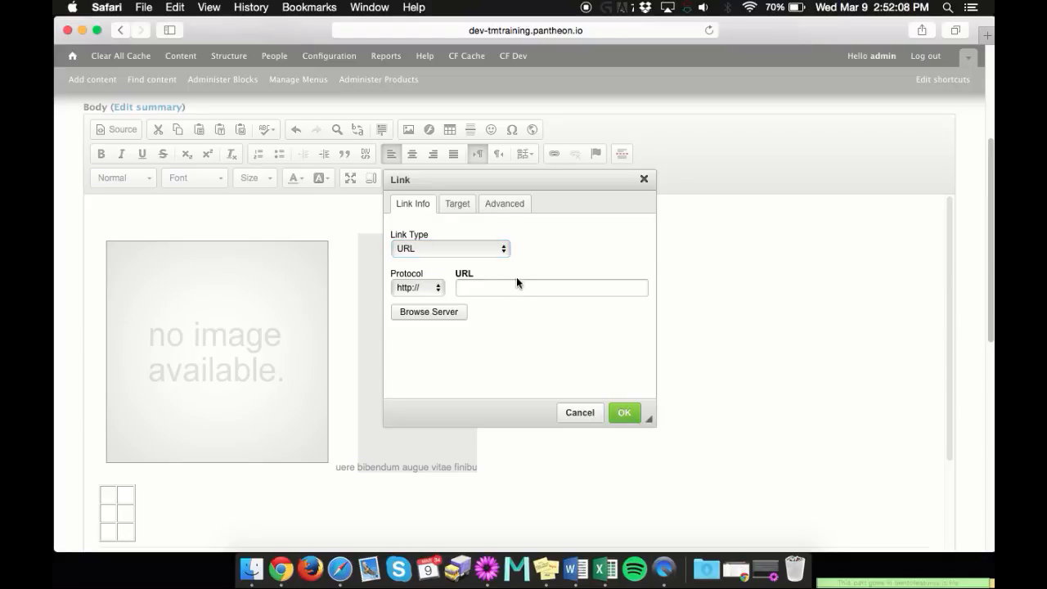
{"action": "left_click", "coordinate": [499, 288]}
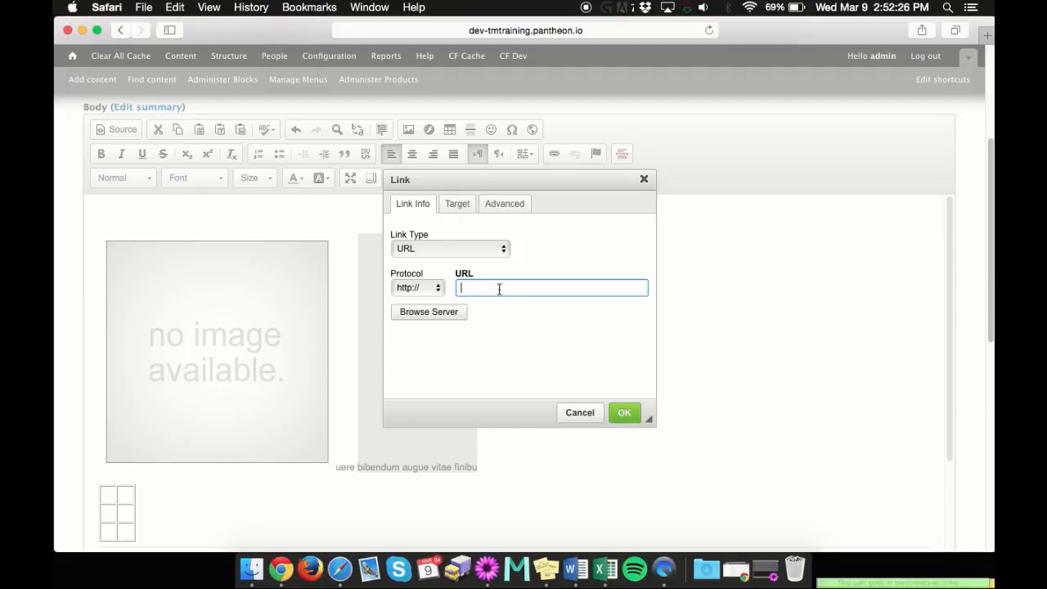
{"action": "type", "text": "/contact"}
{"action": "left_click", "coordinate": [619, 416]}
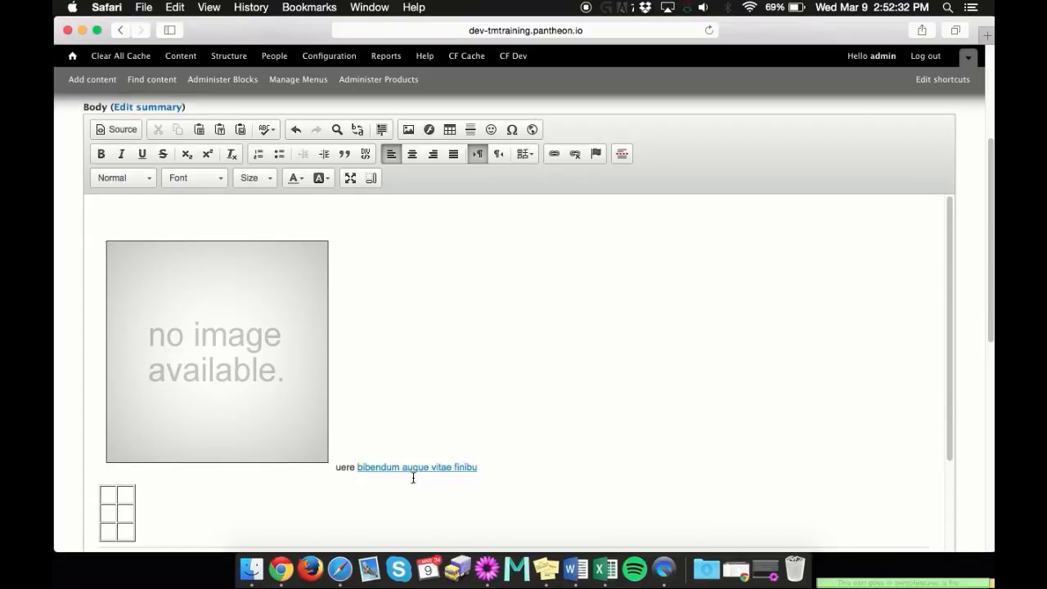
{"action": "scroll", "coordinate": [442, 464], "scroll_direction": "down", "scroll_amount": 1}
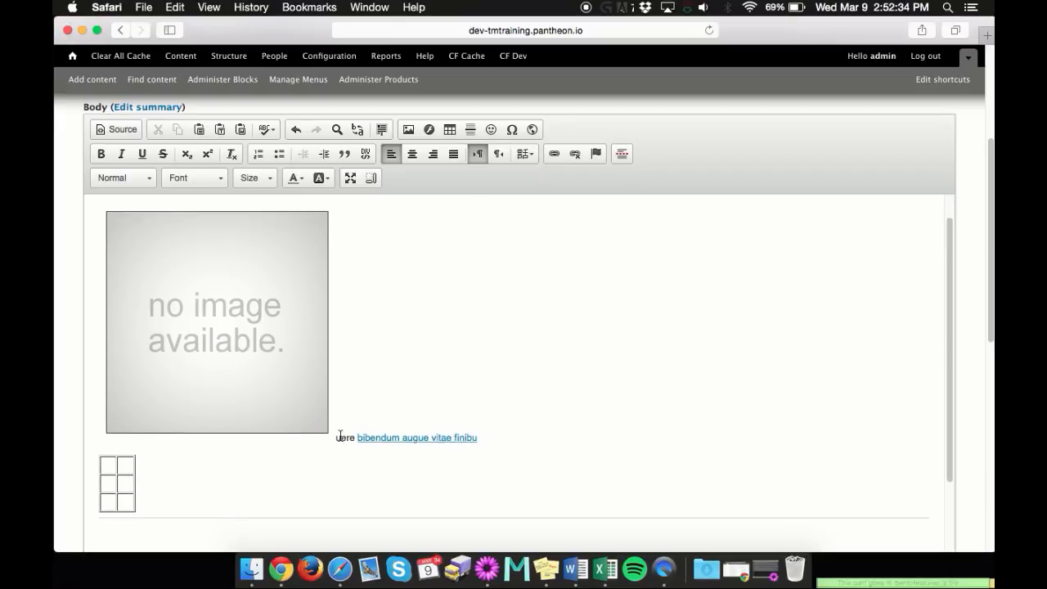
{"action": "scroll", "coordinate": [341, 434], "scroll_direction": "down", "scroll_amount": 5}
{"action": "scroll", "coordinate": [341, 433], "scroll_direction": "down", "scroll_amount": 5}
{"action": "scroll", "coordinate": [346, 428], "scroll_direction": "up", "scroll_amount": 10}
{"action": "scroll", "coordinate": [397, 416], "scroll_direction": "down", "scroll_amount": 1}
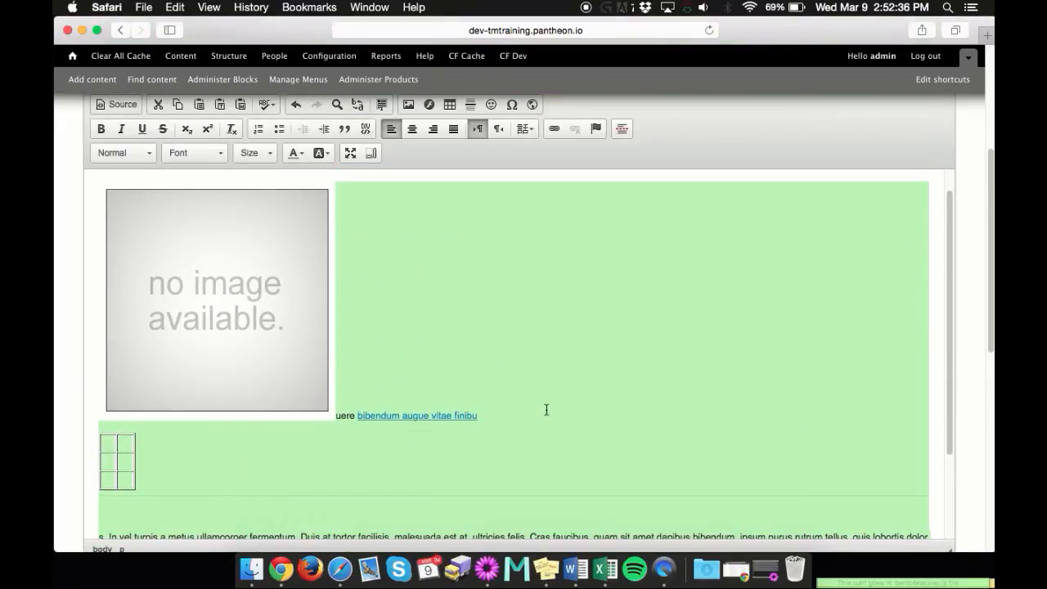
{"action": "scroll", "coordinate": [532, 409], "scroll_direction": "down", "scroll_amount": 3}
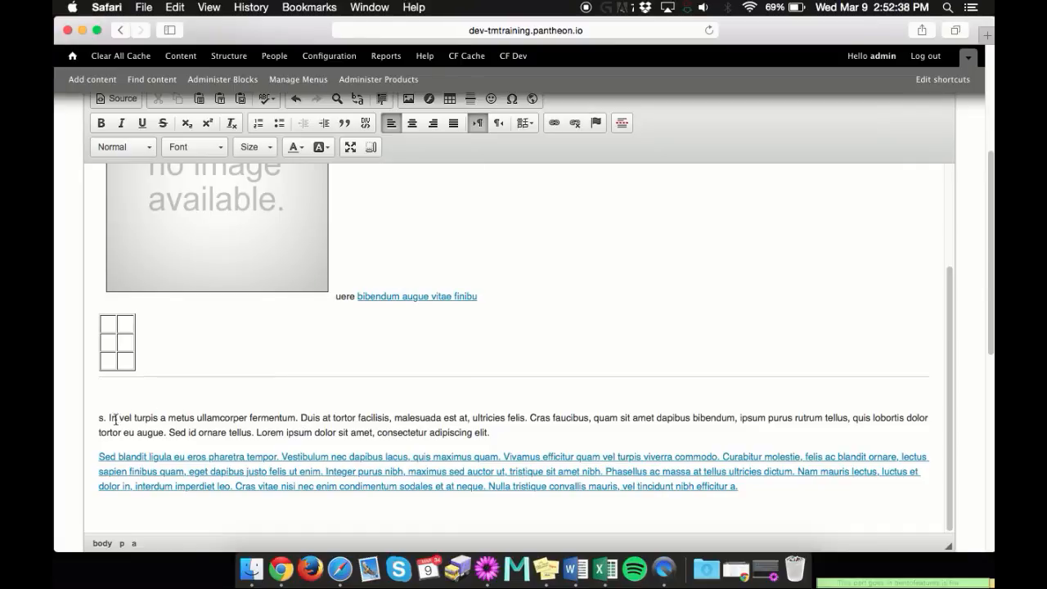
{"action": "left_click_drag", "start_coordinate": [117, 419], "coordinate": [112, 398]}
{"action": "left_click", "coordinate": [133, 194]}
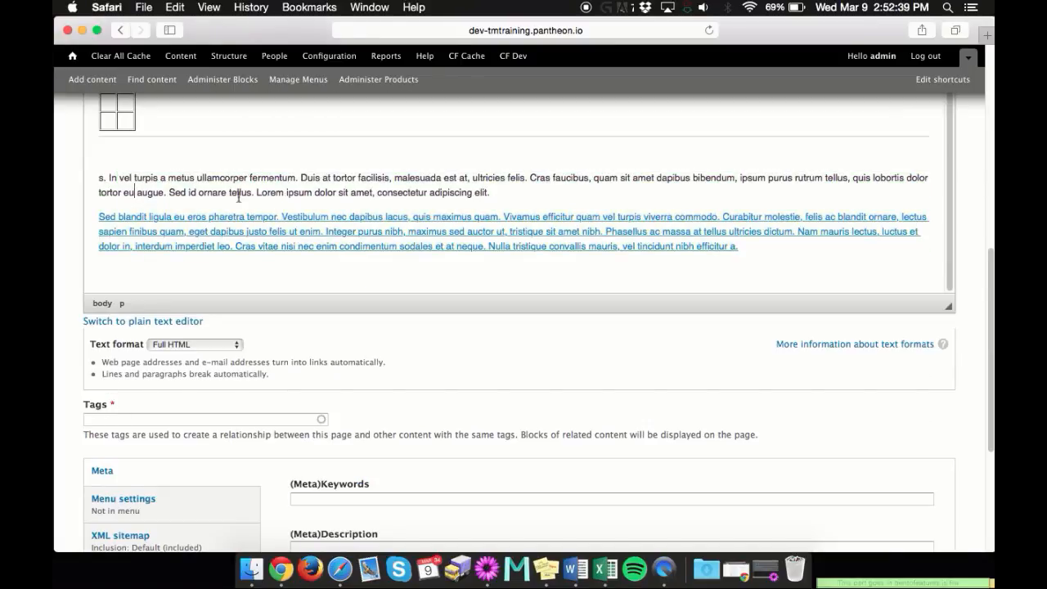
{"action": "left_click", "coordinate": [492, 192]}
{"action": "scroll", "coordinate": [472, 187], "scroll_direction": "down", "scroll_amount": 1}
{"action": "left_click_drag", "start_coordinate": [470, 187], "coordinate": [90, 114]}
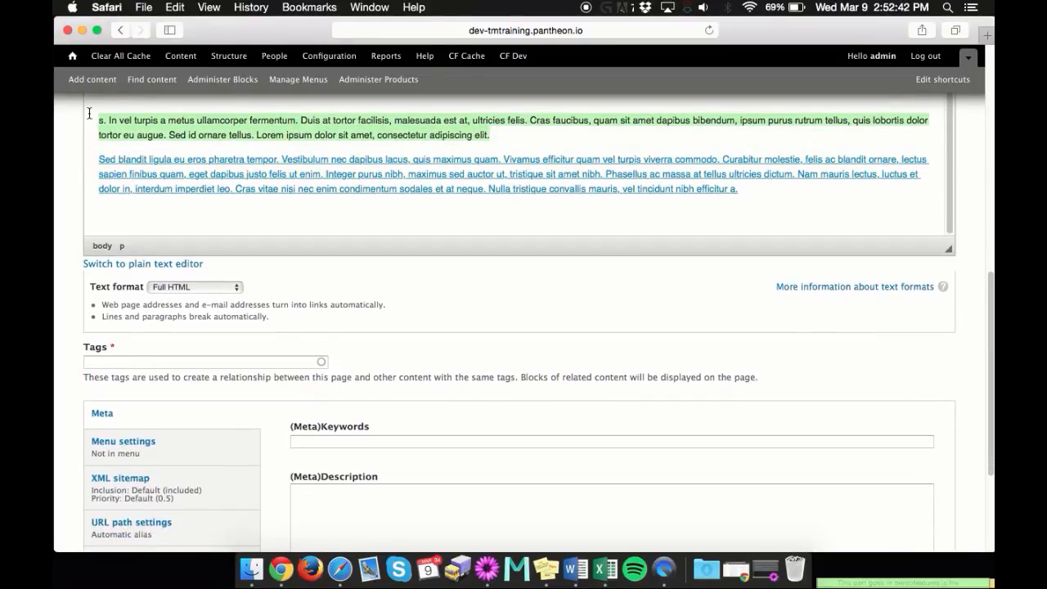
{"action": "scroll", "coordinate": [712, 344], "scroll_direction": "up", "scroll_amount": 10}
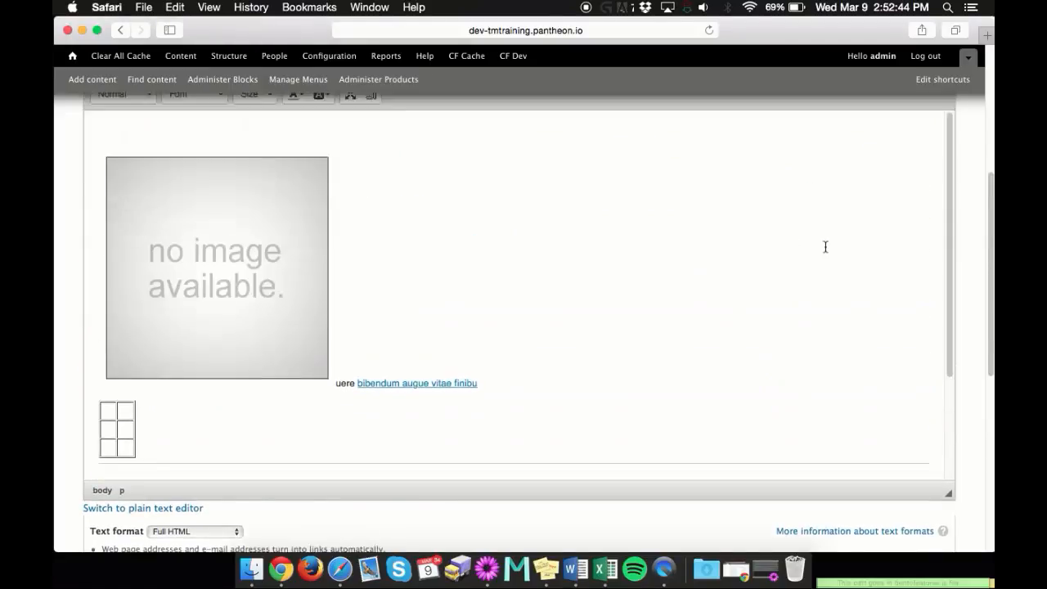
{"action": "left_click", "coordinate": [556, 139]}
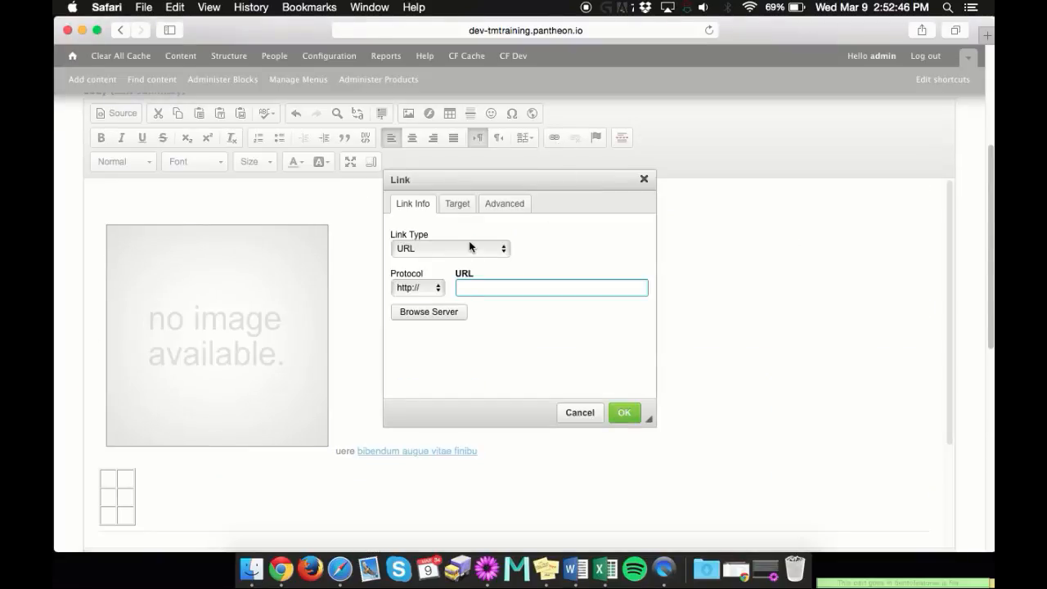
{"action": "type", "text": "www.google.com"}
{"action": "left_click", "coordinate": [528, 346]}
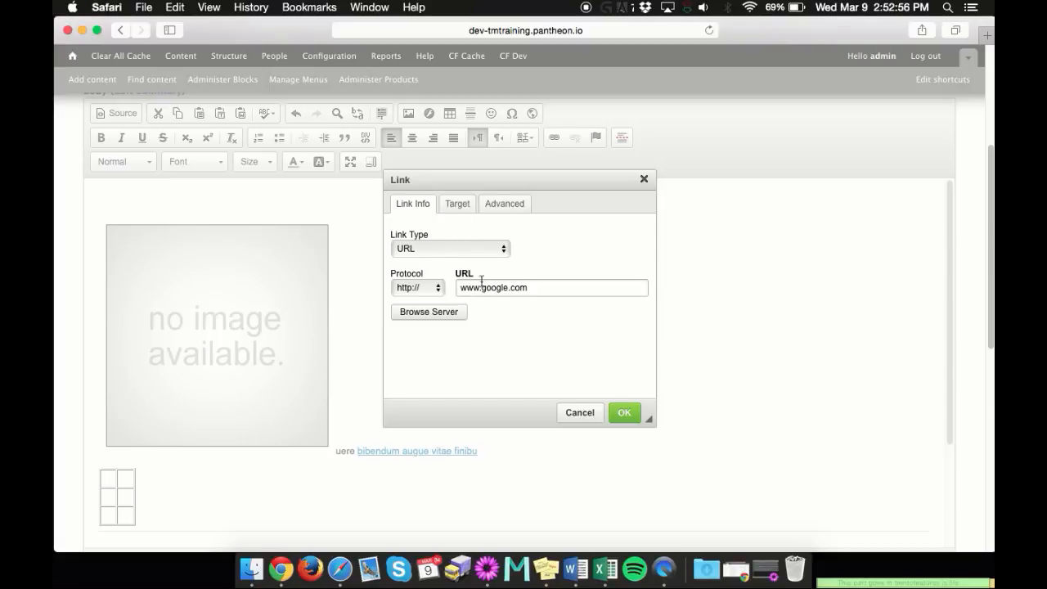
Set the link's target to New Window (_blank) and apply the link to the paragraph
{"action": "left_click", "coordinate": [456, 204]}
{"action": "left_click", "coordinate": [451, 246]}
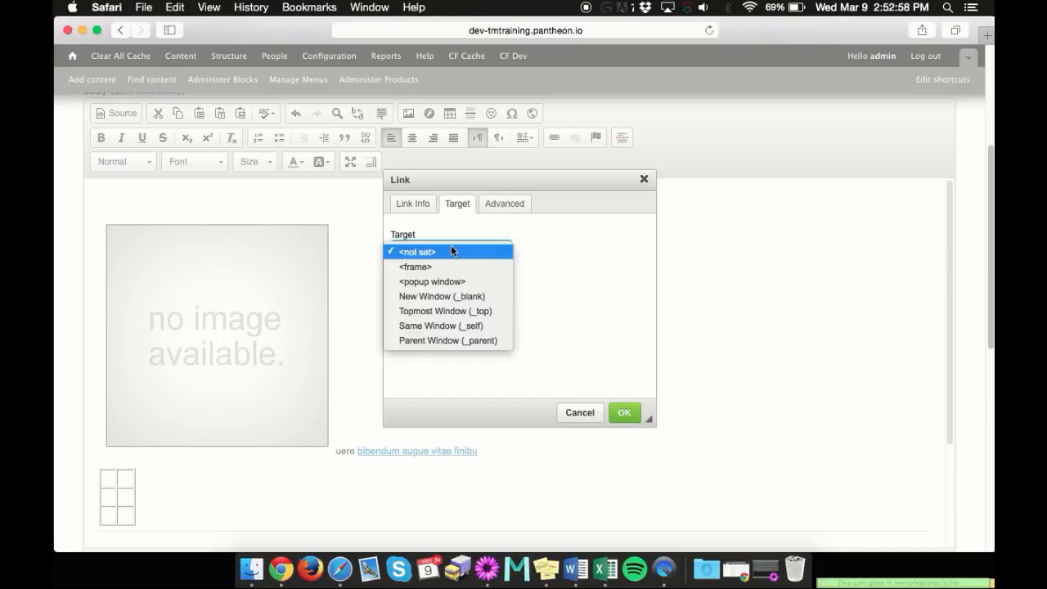
{"action": "left_click", "coordinate": [463, 294]}
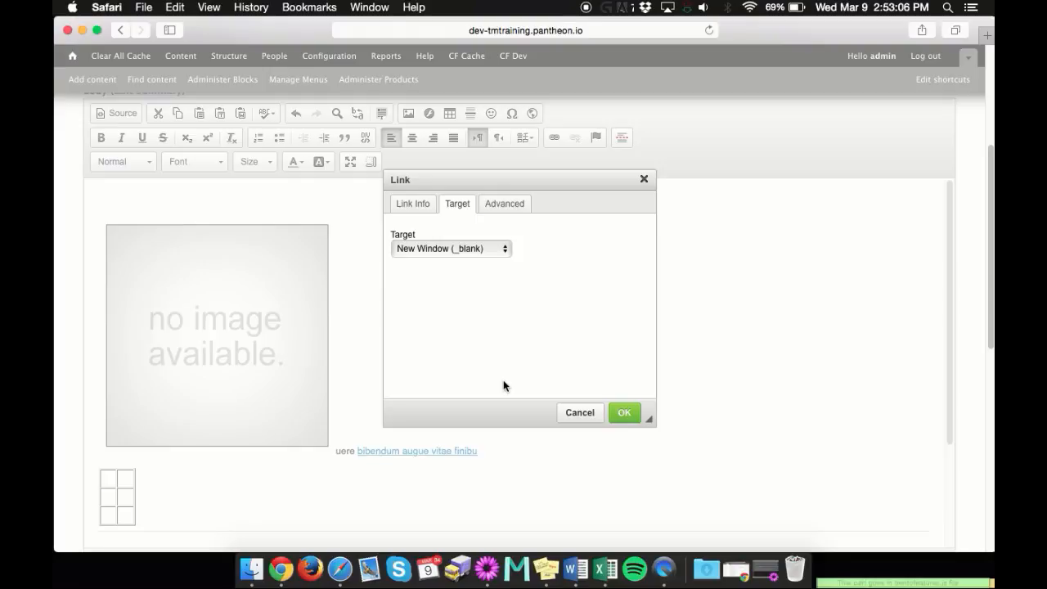
{"action": "left_click", "coordinate": [630, 416]}
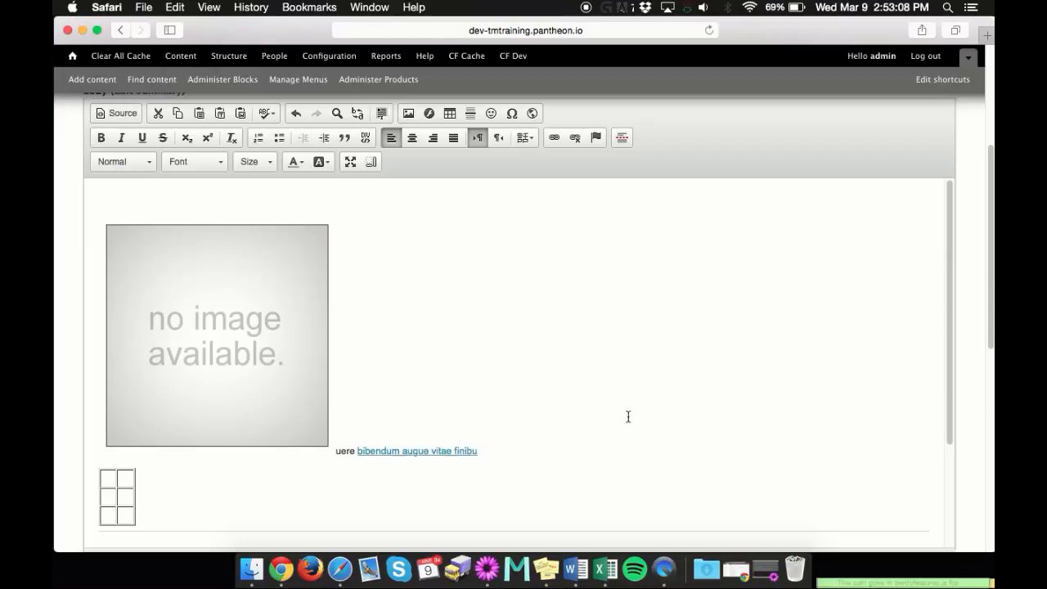
Enter Test as the page's tag and try to save the page
{"action": "scroll", "coordinate": [597, 348], "scroll_direction": "down", "scroll_amount": 10}
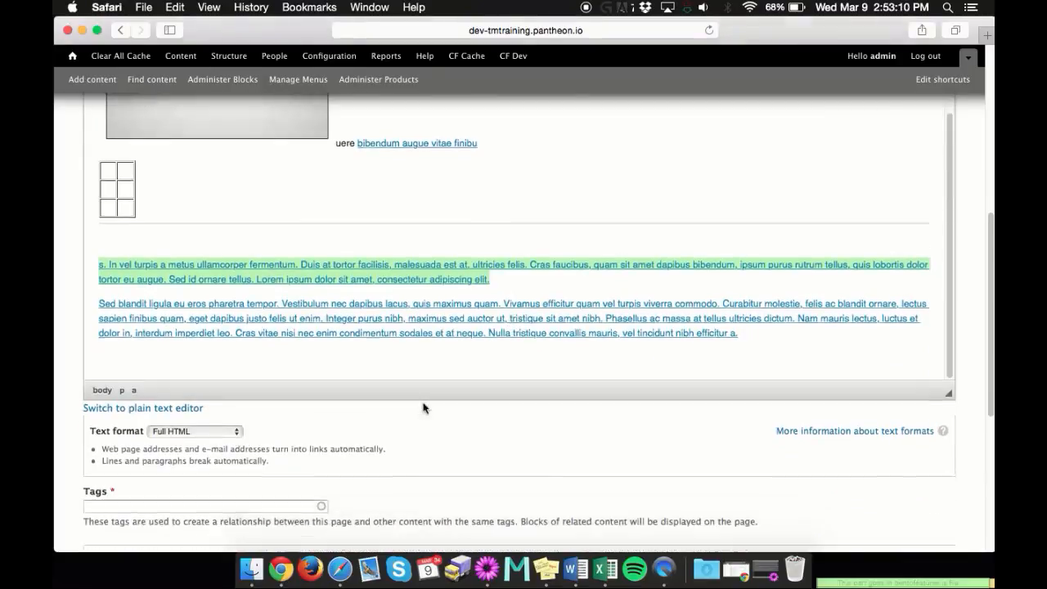
{"action": "scroll", "coordinate": [70, 274], "scroll_direction": "up", "scroll_amount": 1}
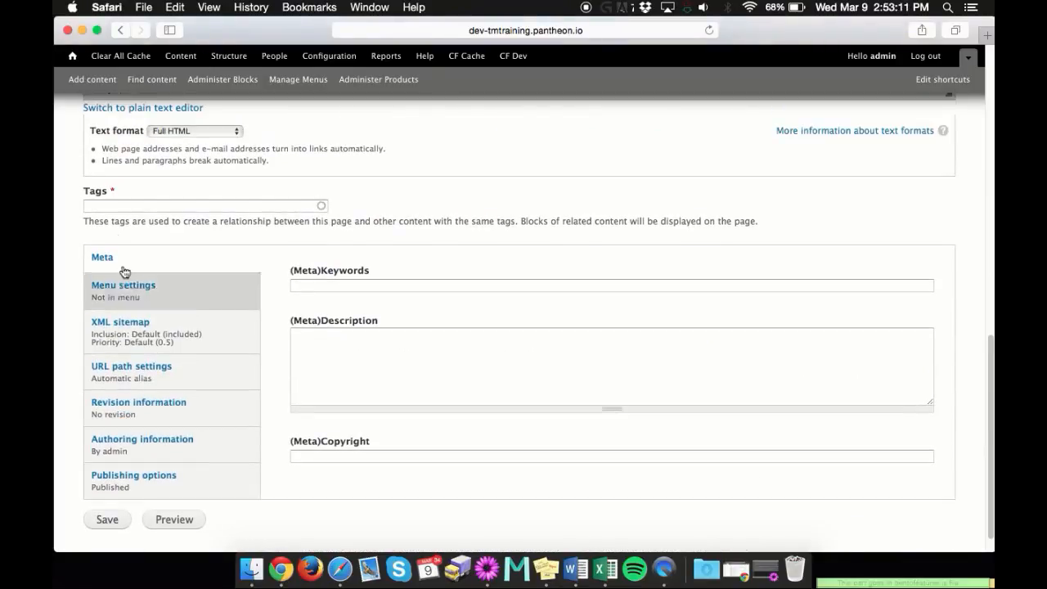
{"action": "left_click", "coordinate": [115, 205]}
{"action": "type", "text": "Test"}
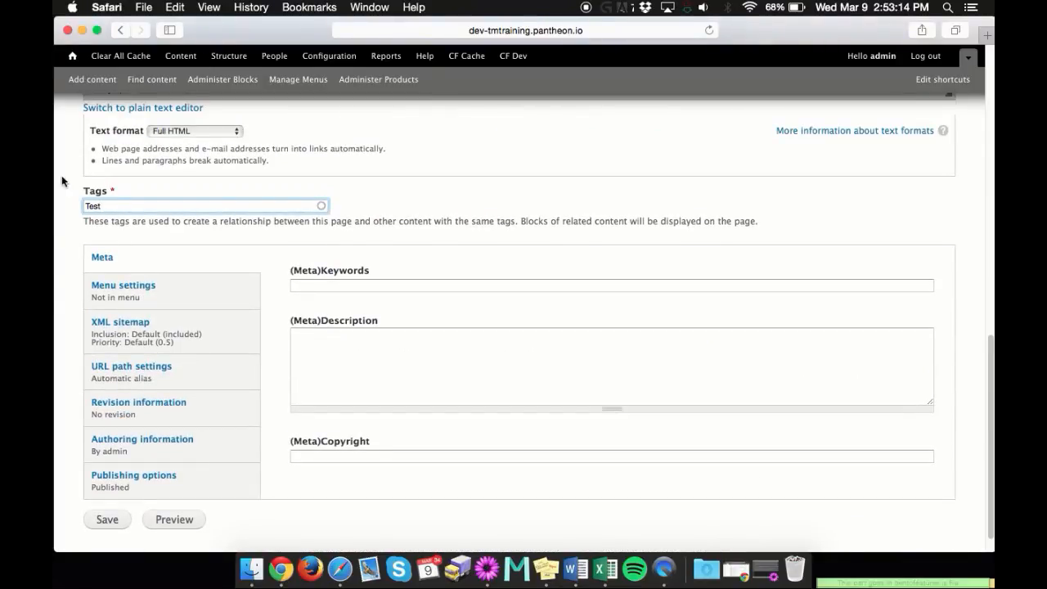
{"action": "left_click", "coordinate": [110, 520]}
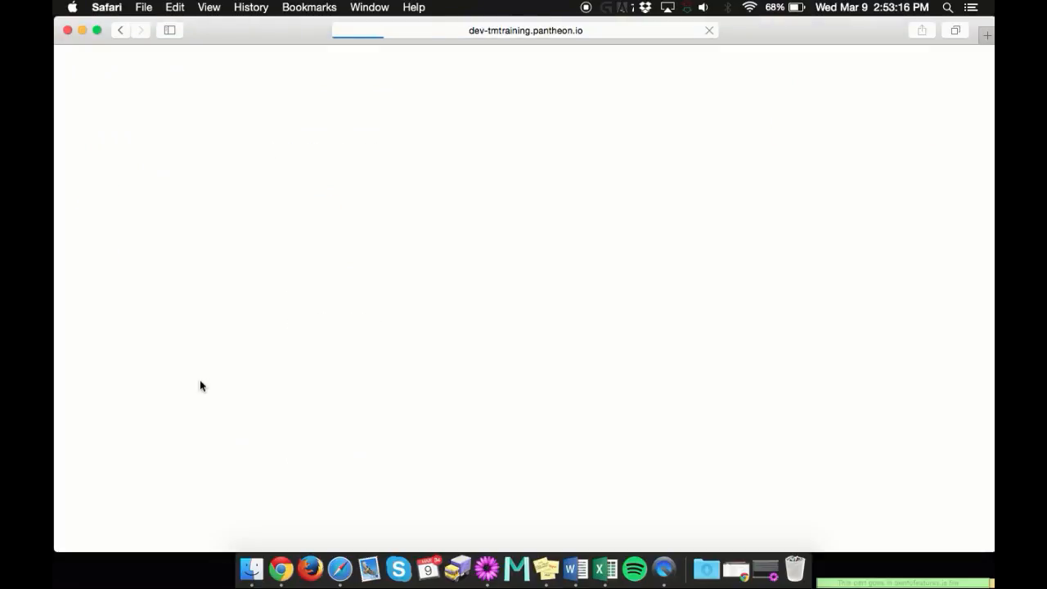
Give the Basic page the title Test and save it
{"action": "left_click", "coordinate": [187, 242]}
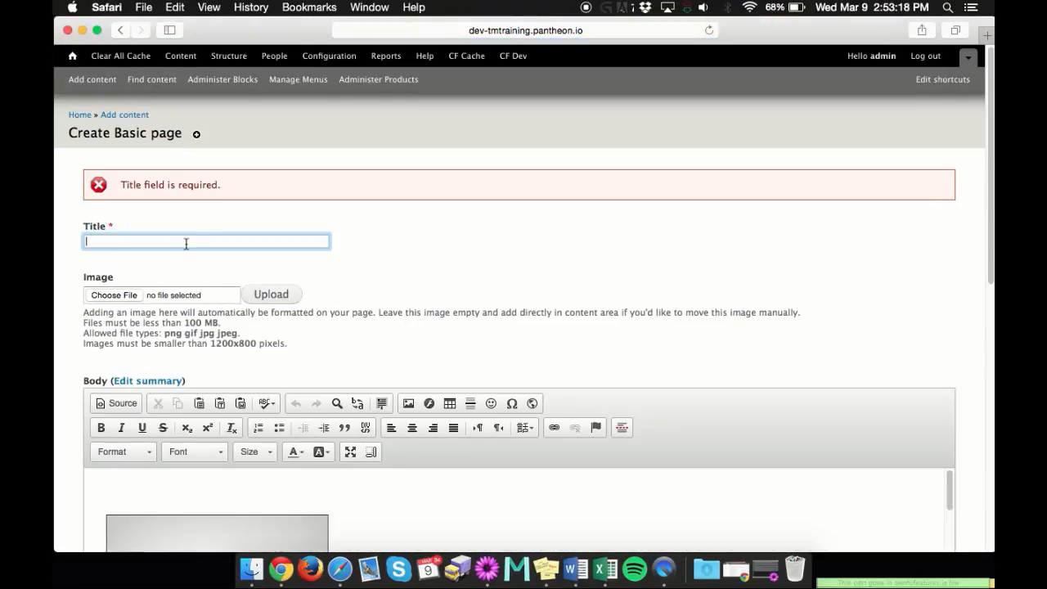
{"action": "type", "text": "Test"}
{"action": "scroll", "coordinate": [564, 262], "scroll_direction": "down", "scroll_amount": 20}
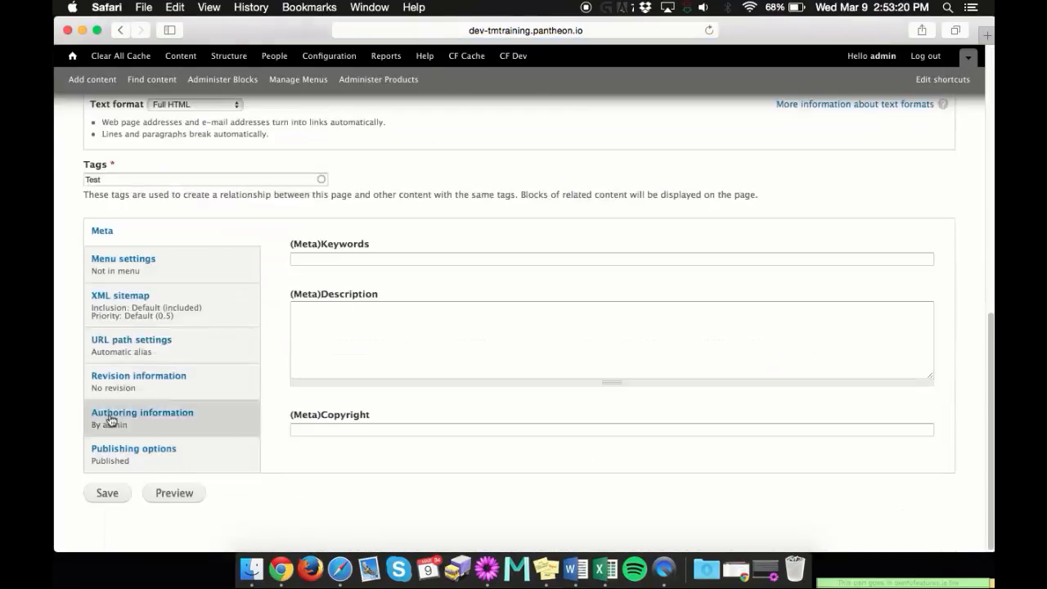
{"action": "left_click", "coordinate": [107, 492]}
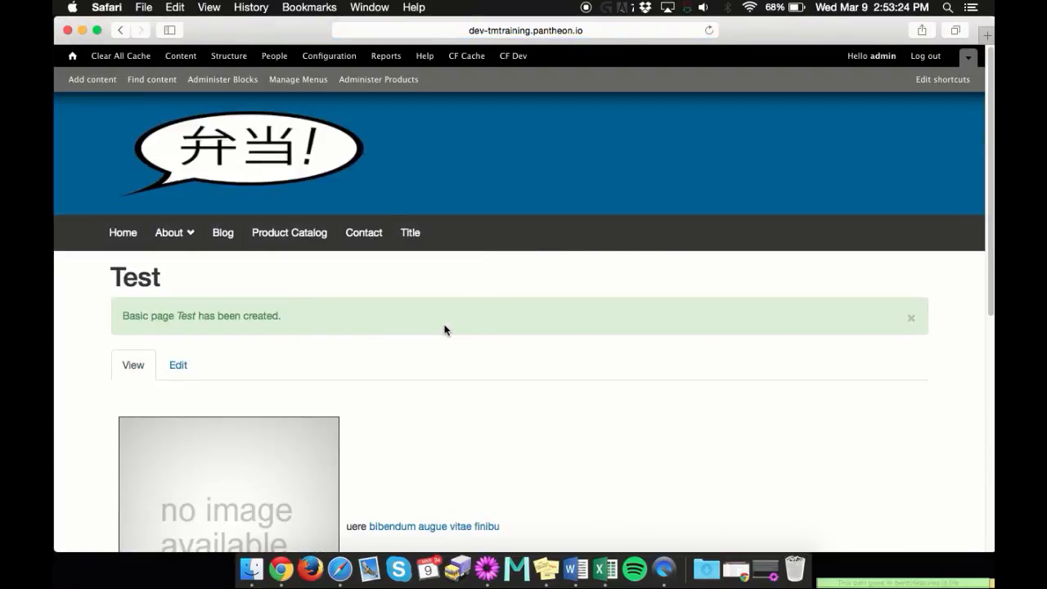
Test the saved page's links: follow the one beside the image, return to the page, and open the Google link from the lower paragraph
{"action": "scroll", "coordinate": [446, 329], "scroll_direction": "down", "scroll_amount": 1}
{"action": "scroll", "coordinate": [446, 329], "scroll_direction": "down", "scroll_amount": 5}
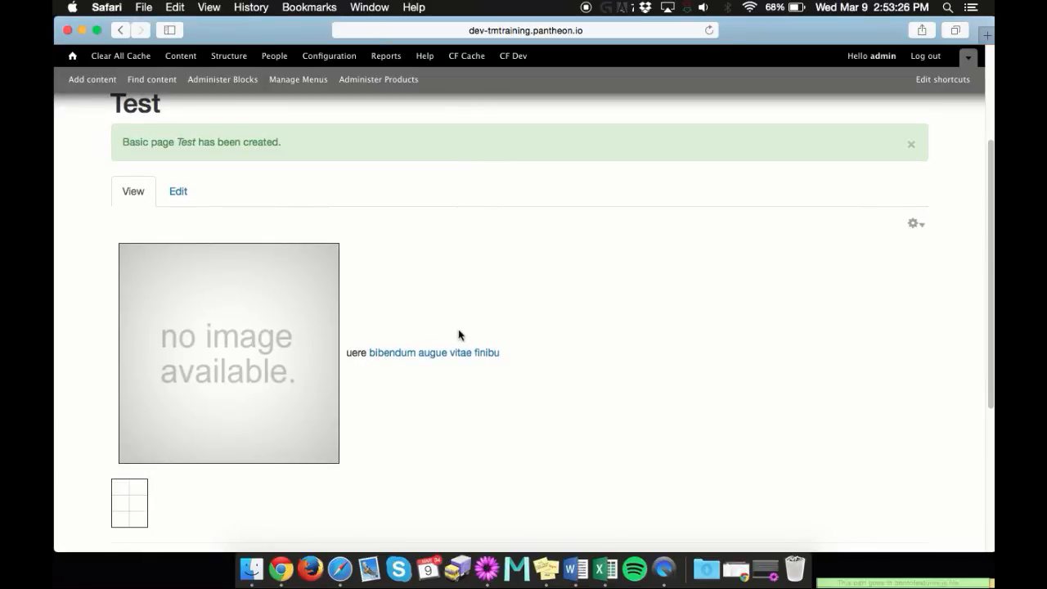
{"action": "left_click", "coordinate": [422, 354]}
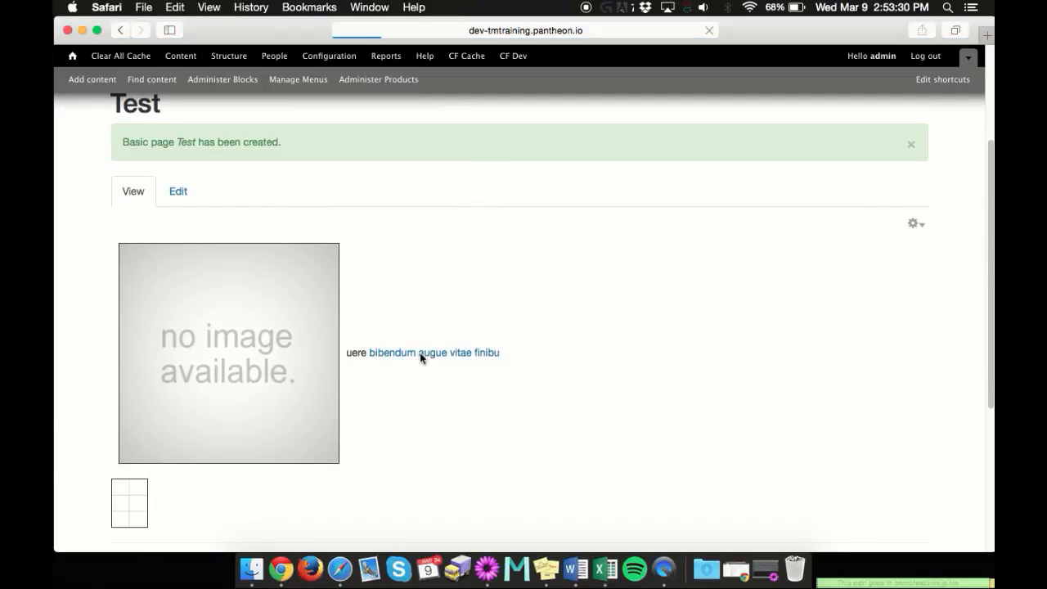
{"action": "left_click", "coordinate": [120, 29]}
{"action": "scroll", "coordinate": [523, 351], "scroll_direction": "down", "scroll_amount": 5}
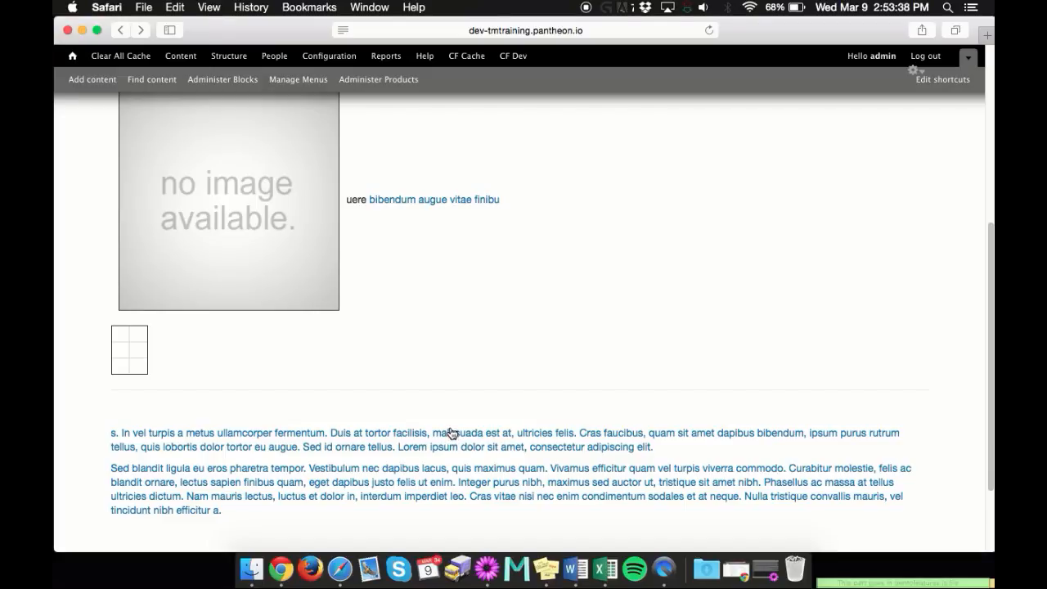
{"action": "key", "text": "super+t"}
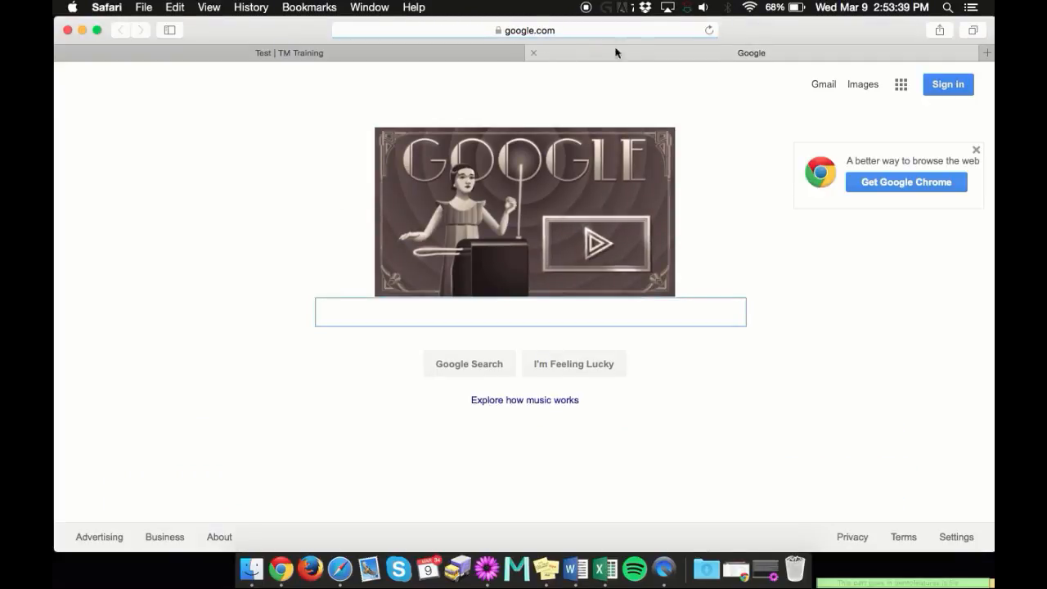
Close the Google page and review the saved Test page's image, table, links and lower paragraphs
{"action": "left_click", "coordinate": [533, 52]}
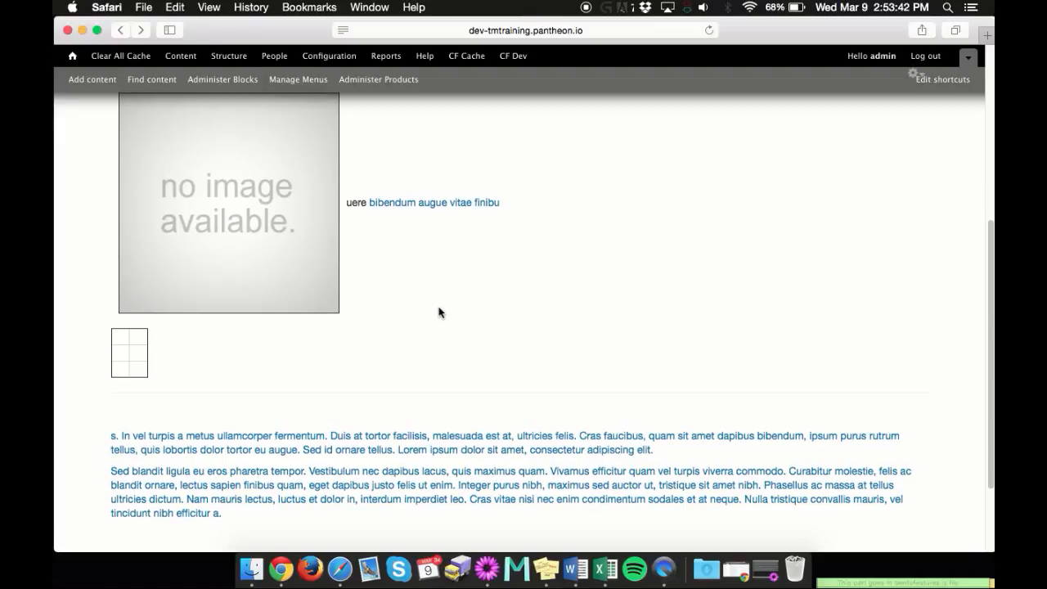
{"action": "scroll", "coordinate": [439, 311], "scroll_direction": "down", "scroll_amount": 2}
{"action": "scroll", "coordinate": [440, 307], "scroll_direction": "up", "scroll_amount": 1}
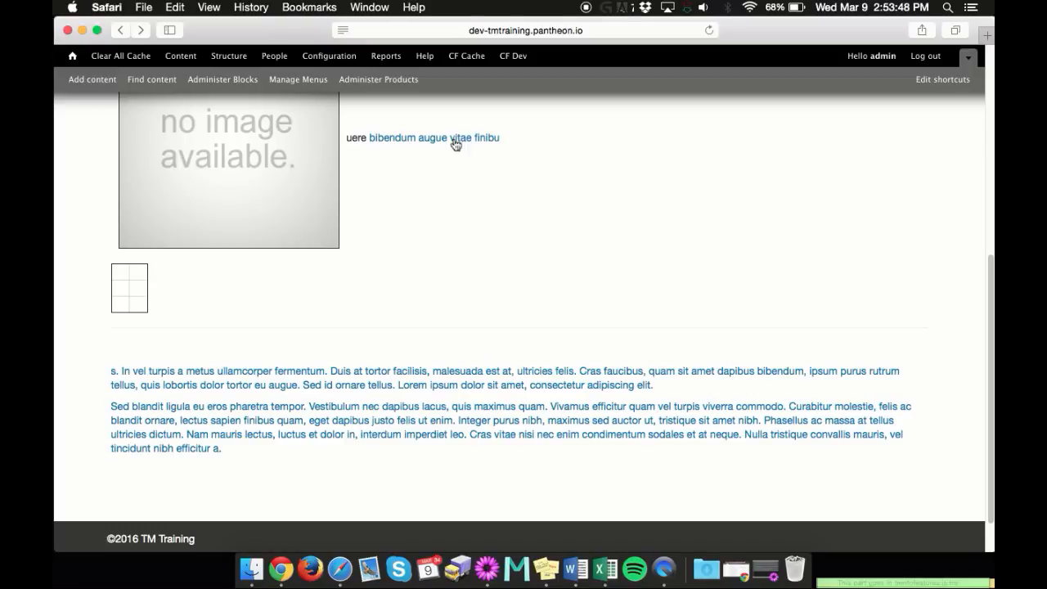
{"action": "scroll", "coordinate": [403, 319], "scroll_direction": "up", "scroll_amount": 1}
{"action": "scroll", "coordinate": [404, 306], "scroll_direction": "up", "scroll_amount": 4}
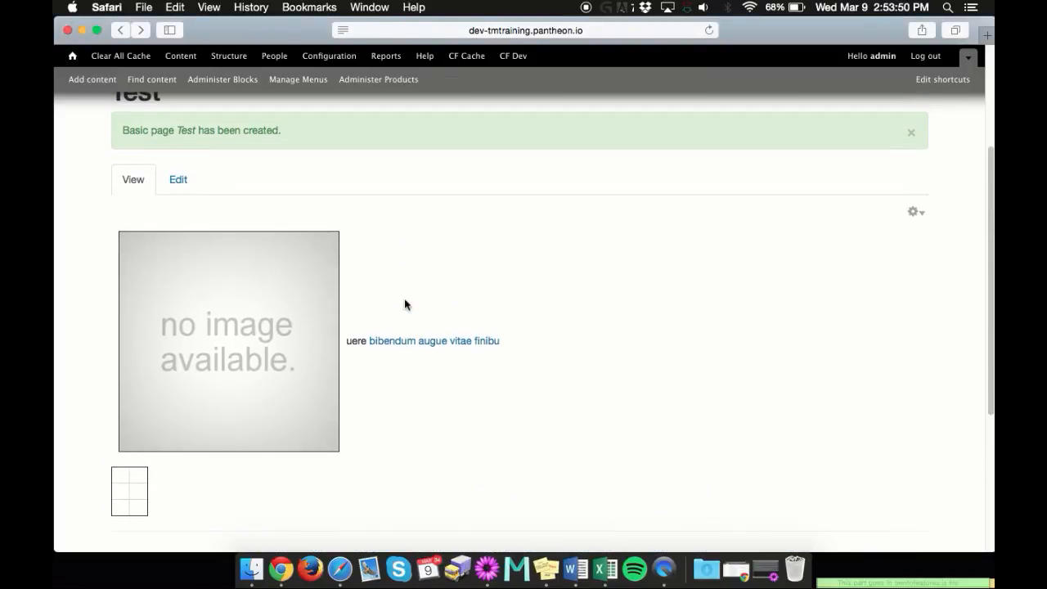
{"action": "scroll", "coordinate": [390, 180], "scroll_direction": "down", "scroll_amount": 3}
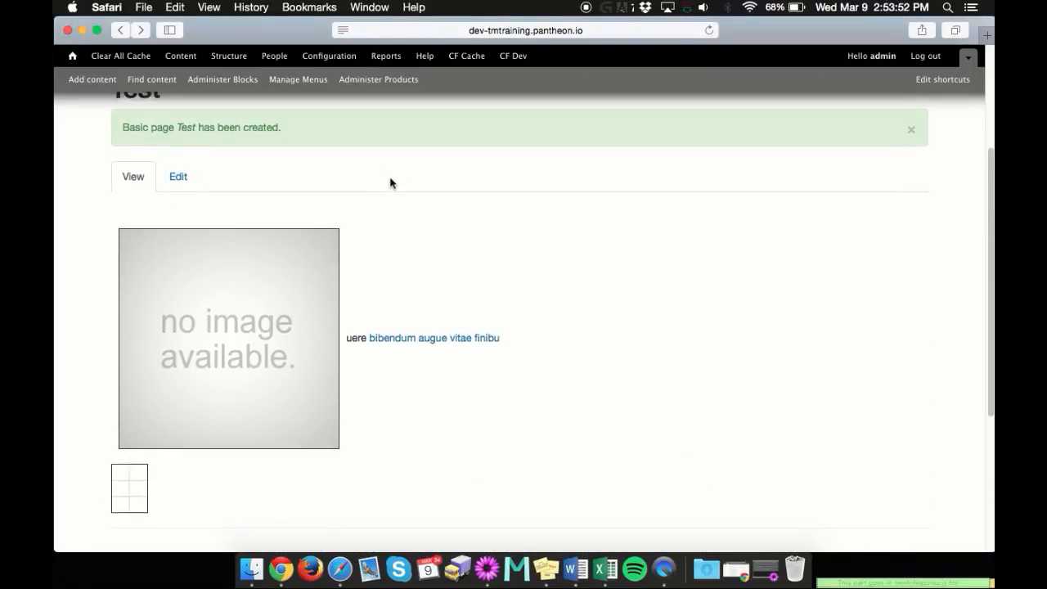
{"action": "scroll", "coordinate": [524, 376], "scroll_direction": "down", "scroll_amount": 2}
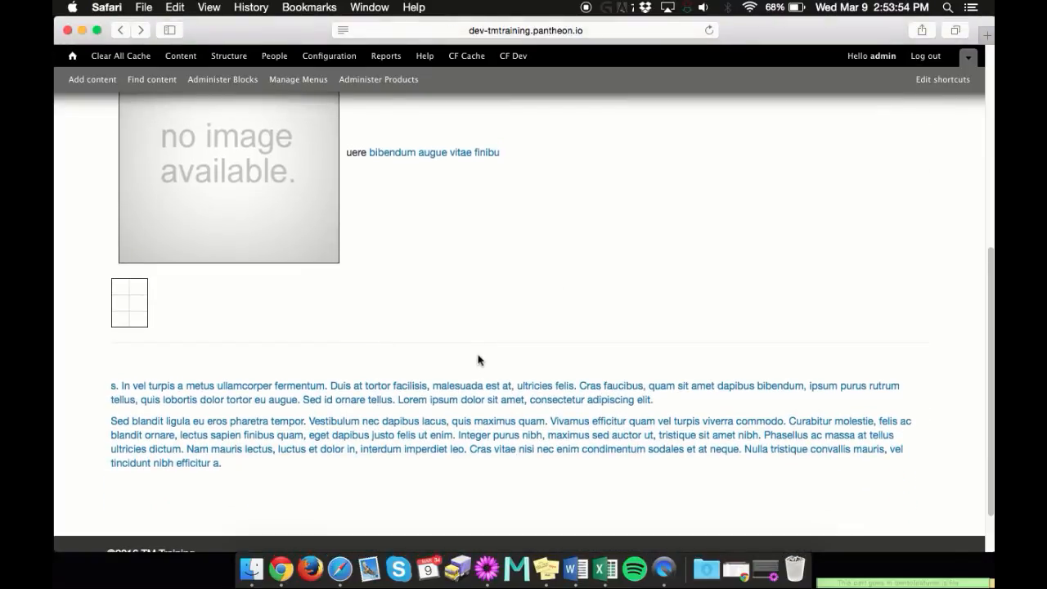
{"action": "scroll", "coordinate": [470, 355], "scroll_direction": "up", "scroll_amount": 5}
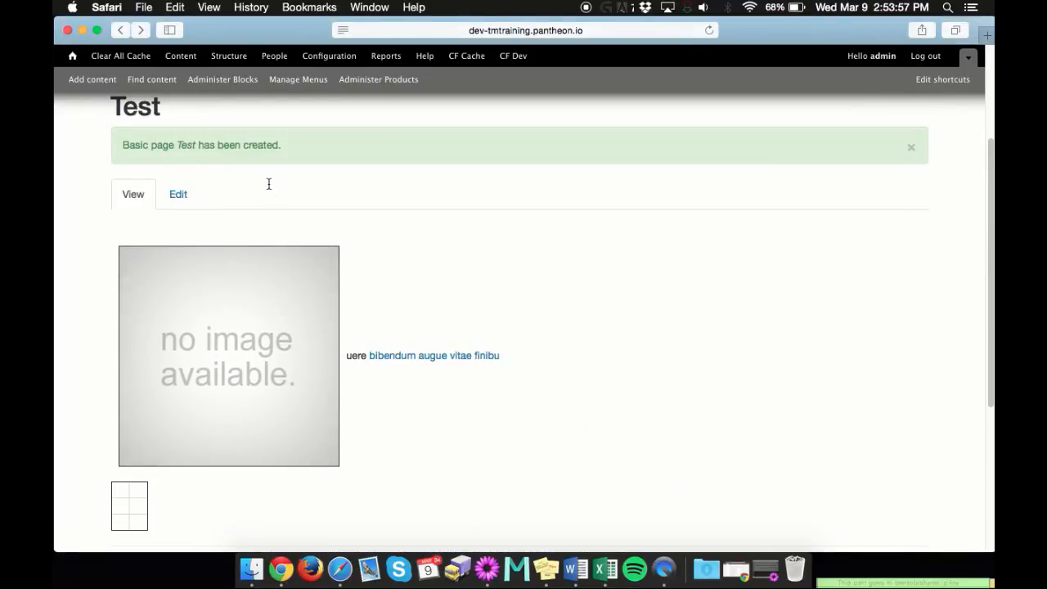
Open the Test page for editing and make the body editor taller
{"action": "left_click_drag", "start_coordinate": [112, 106], "coordinate": [162, 106]}
{"action": "left_click", "coordinate": [178, 193]}
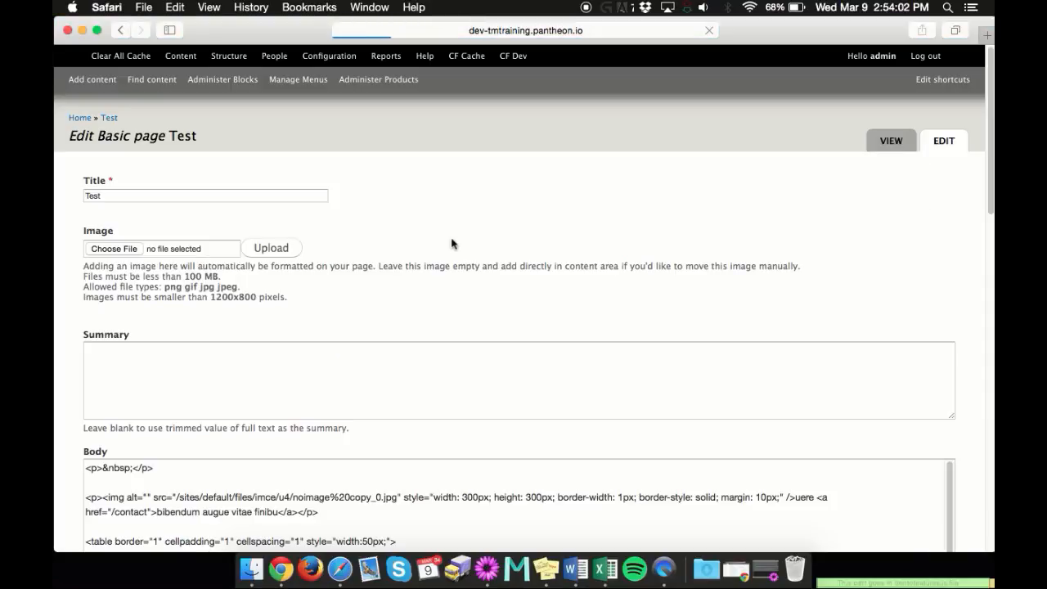
{"action": "scroll", "coordinate": [434, 246], "scroll_direction": "down", "scroll_amount": 3}
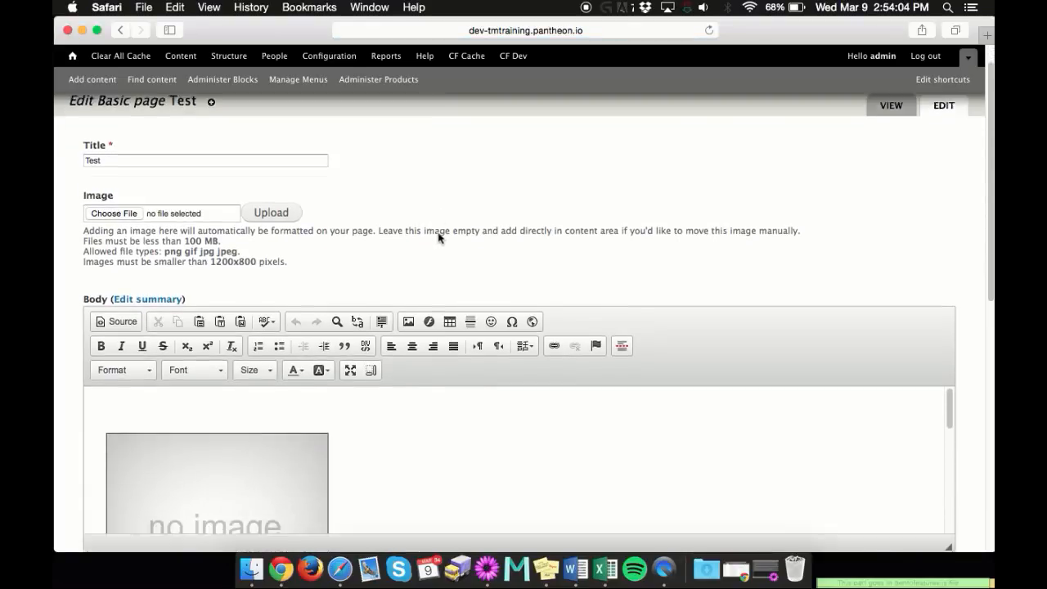
{"action": "scroll", "coordinate": [577, 351], "scroll_direction": "down", "scroll_amount": 2}
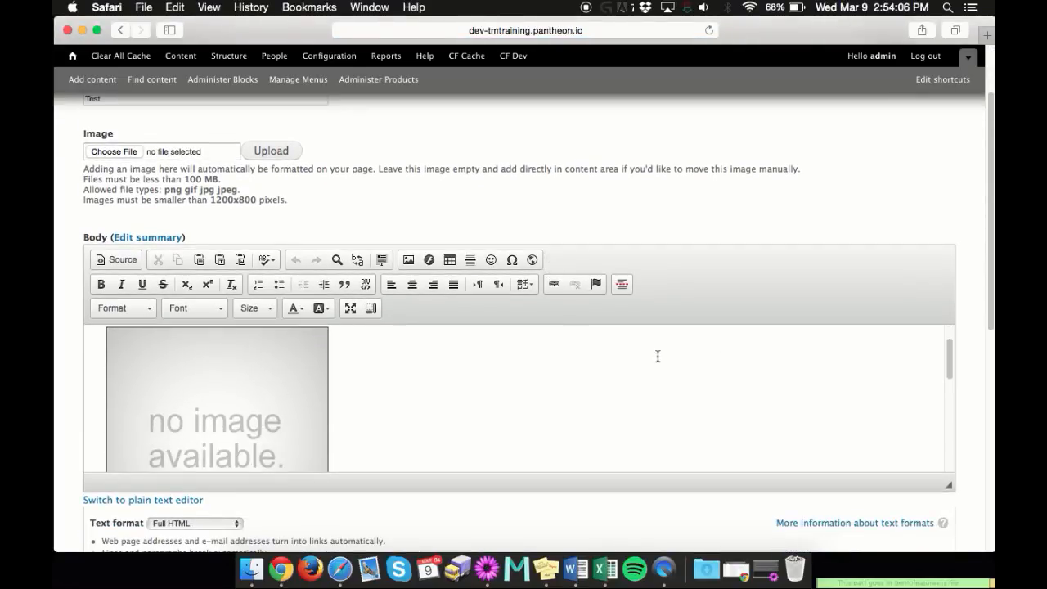
{"action": "scroll", "coordinate": [970, 253], "scroll_direction": "down", "scroll_amount": 3}
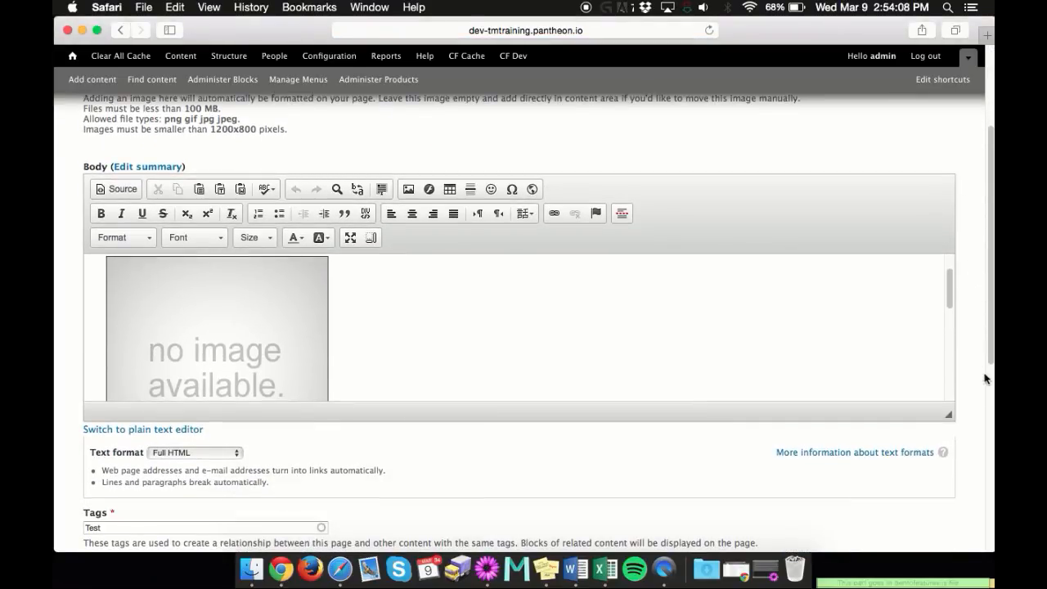
{"action": "left_click_drag", "start_coordinate": [949, 414], "coordinate": [948, 524]}
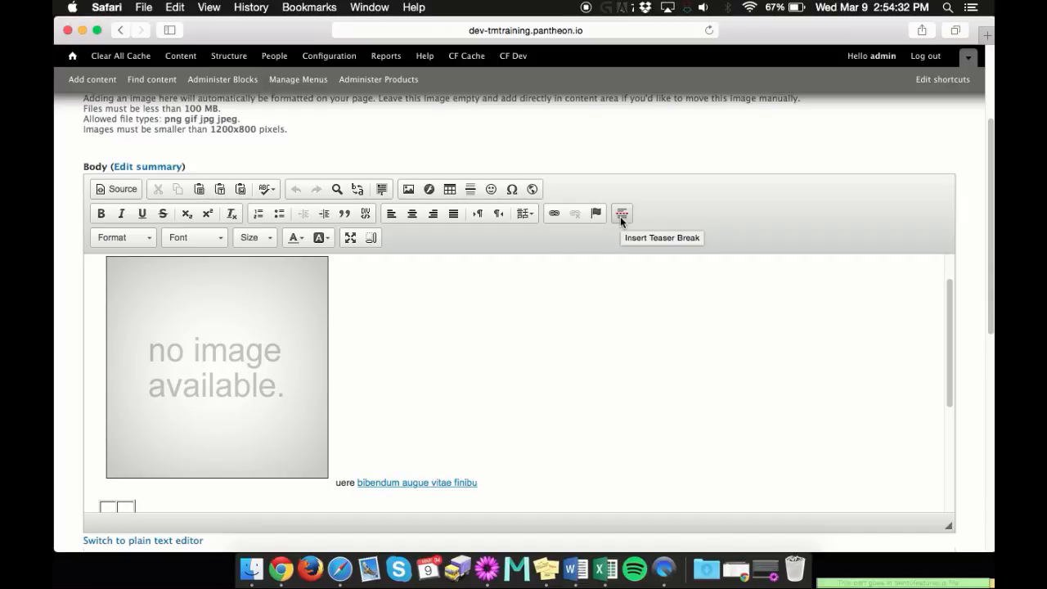
Insert a teaser break on the empty line between the horizontal rule and the linked paragraphs
{"action": "scroll", "coordinate": [493, 362], "scroll_direction": "down", "scroll_amount": 3}
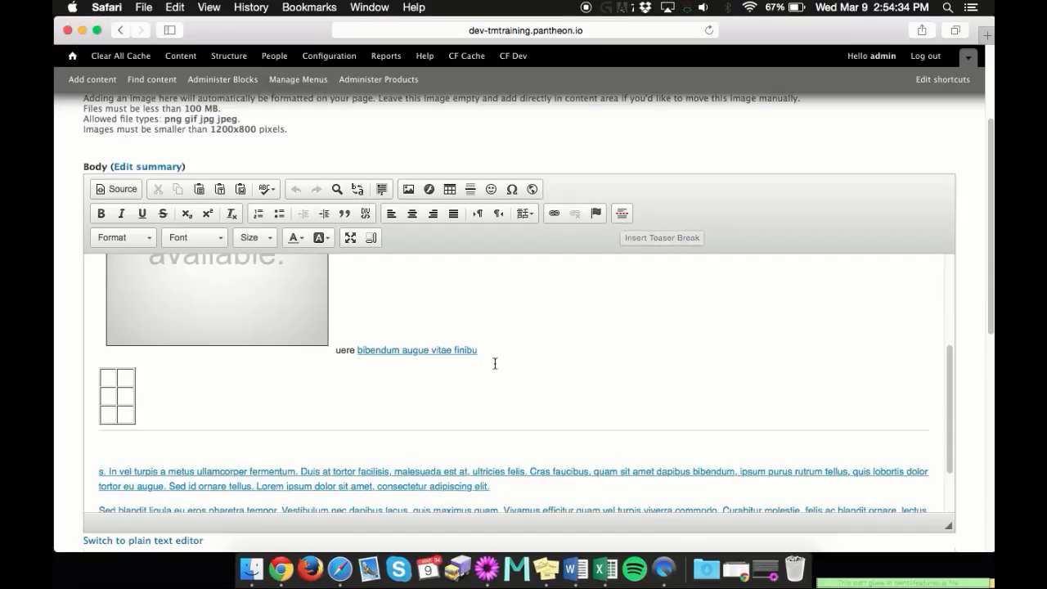
{"action": "left_click", "coordinate": [476, 402]}
{"action": "left_click", "coordinate": [373, 449]}
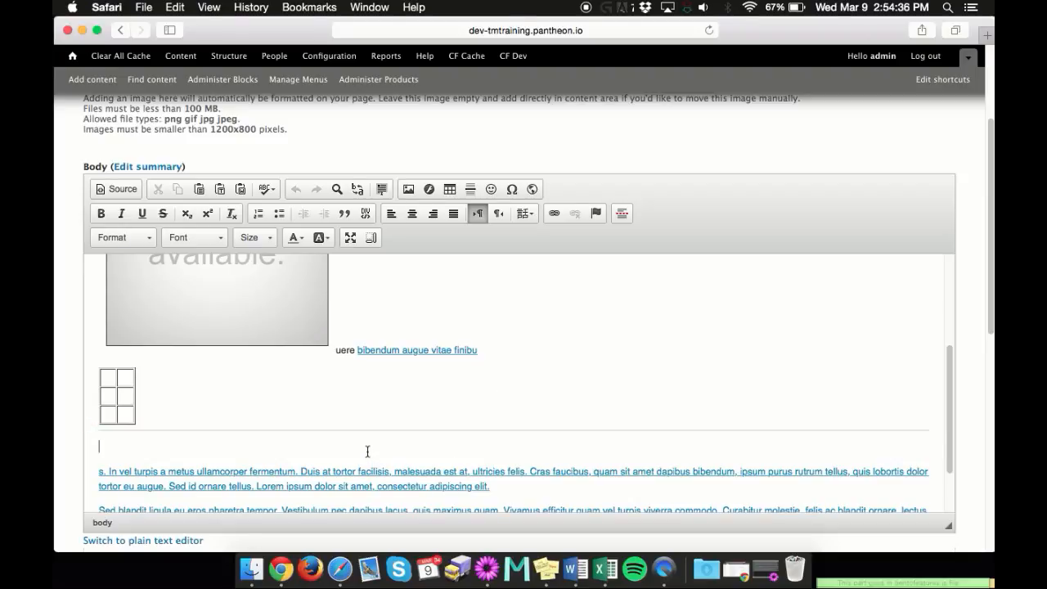
{"action": "left_click", "coordinate": [624, 213]}
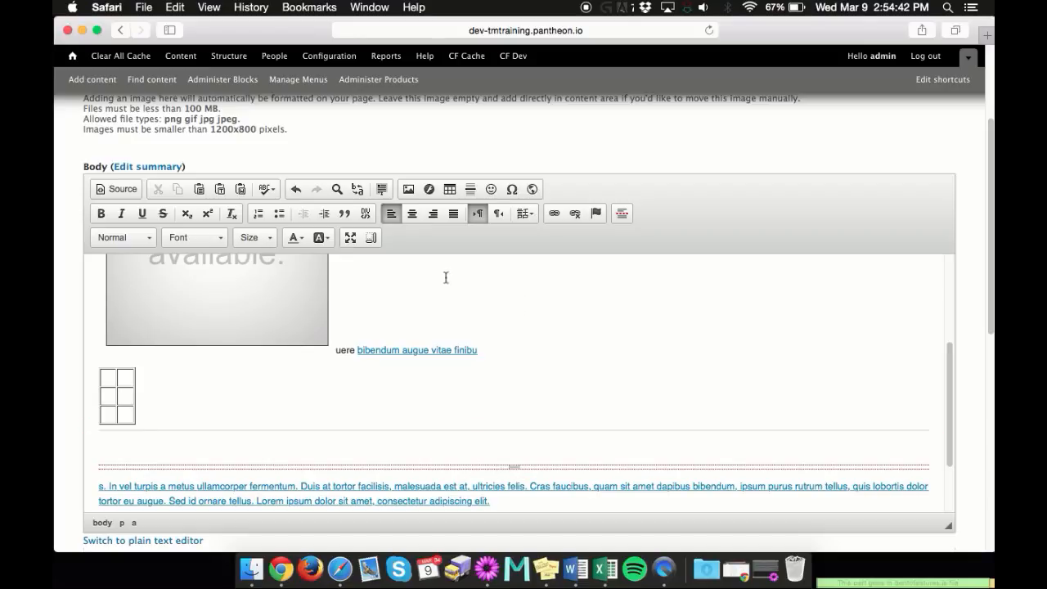
Select most of the text beside the image, up to the start of "vitae", and enlarge the body editor further
{"action": "scroll", "coordinate": [437, 285], "scroll_direction": "down", "scroll_amount": 5}
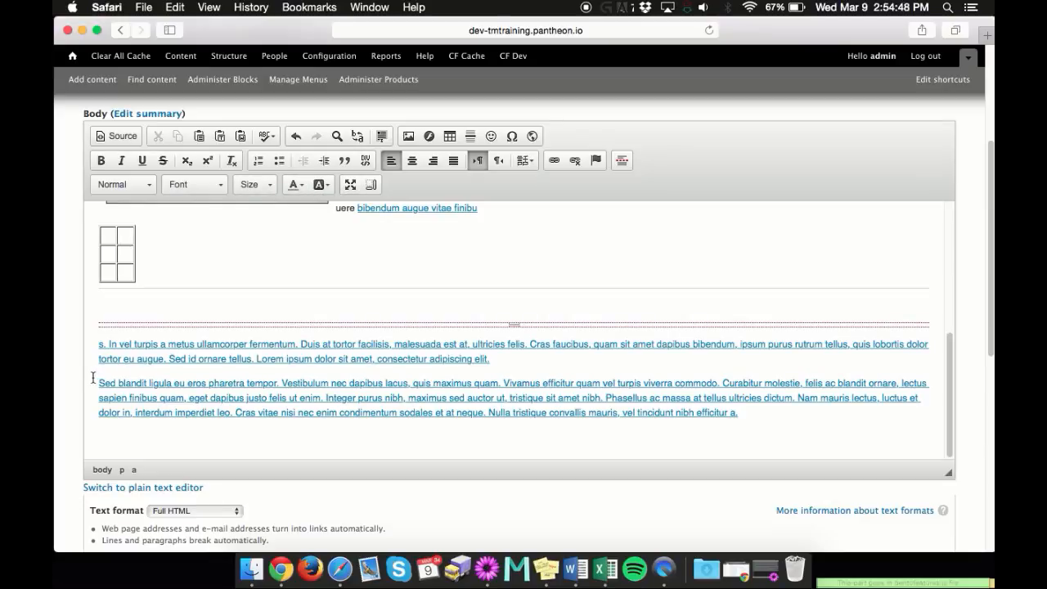
{"action": "scroll", "coordinate": [99, 382], "scroll_direction": "down", "scroll_amount": 10}
{"action": "scroll", "coordinate": [310, 276], "scroll_direction": "up", "scroll_amount": 8}
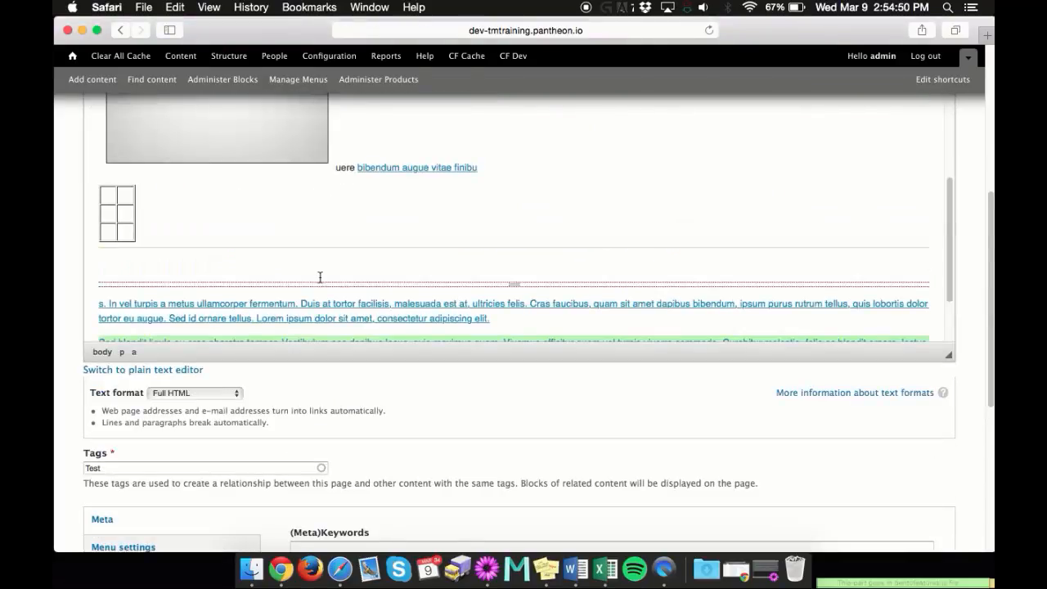
{"action": "left_click_drag", "start_coordinate": [336, 168], "coordinate": [437, 171]}
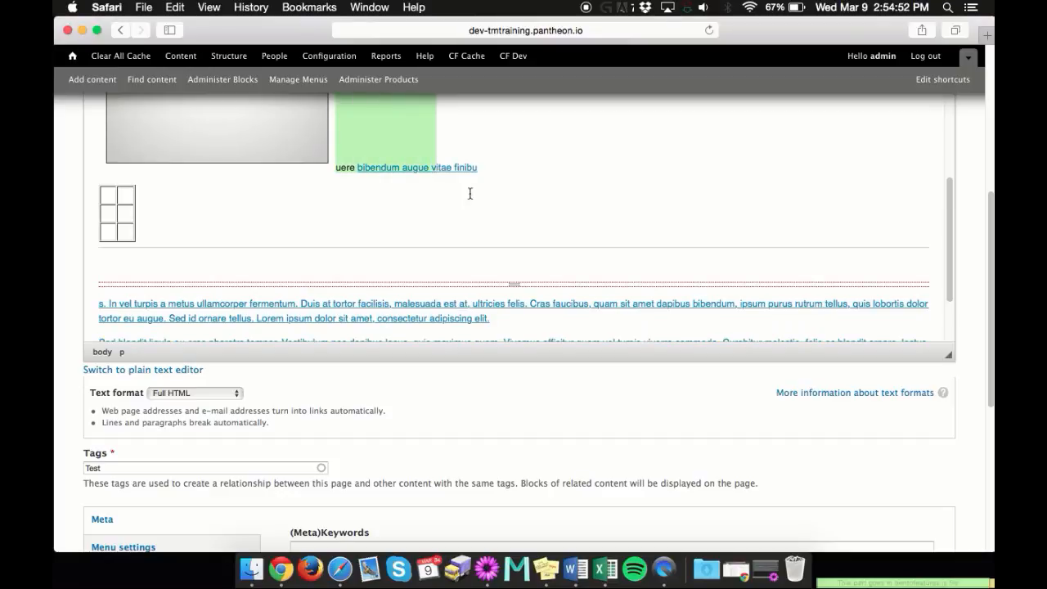
{"action": "scroll", "coordinate": [572, 183], "scroll_direction": "up", "scroll_amount": 4}
{"action": "scroll", "coordinate": [599, 191], "scroll_direction": "up", "scroll_amount": 3}
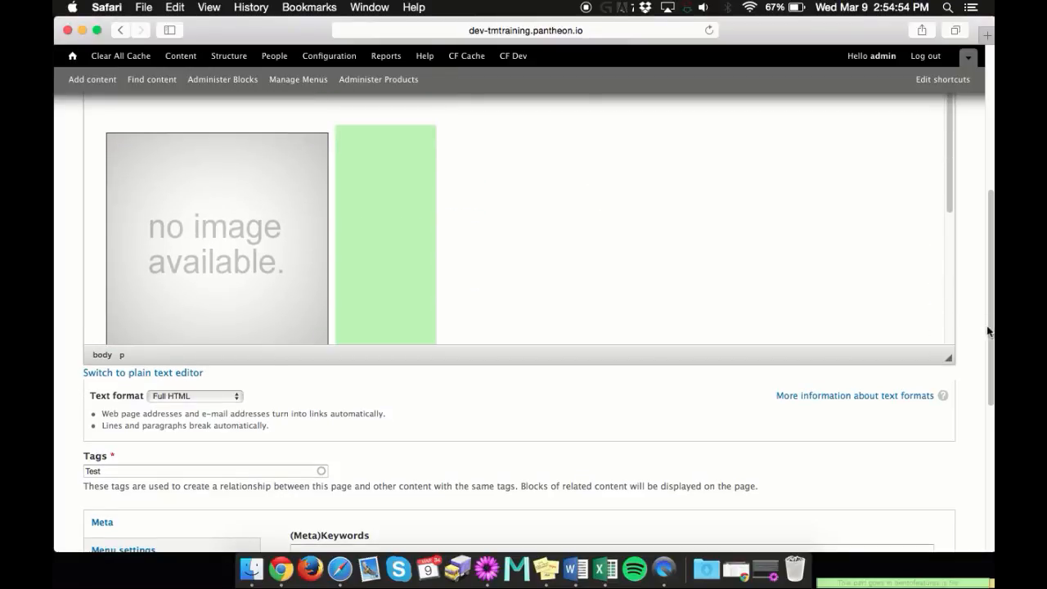
{"action": "left_click_drag", "start_coordinate": [952, 369], "coordinate": [950, 488]}
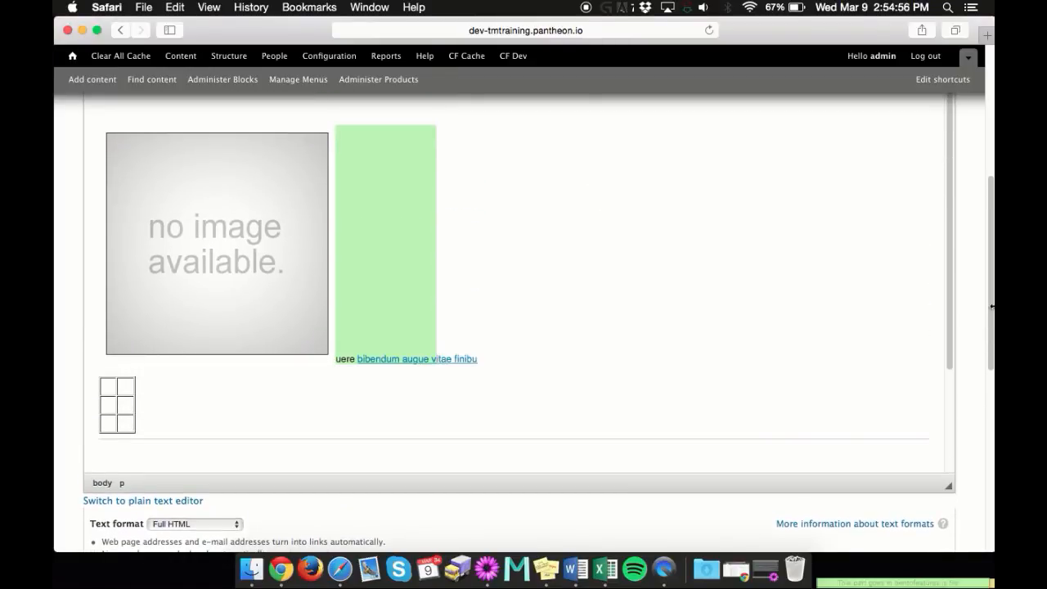
{"action": "left_click", "coordinate": [970, 307]}
{"action": "scroll", "coordinate": [973, 301], "scroll_direction": "up", "scroll_amount": 4}
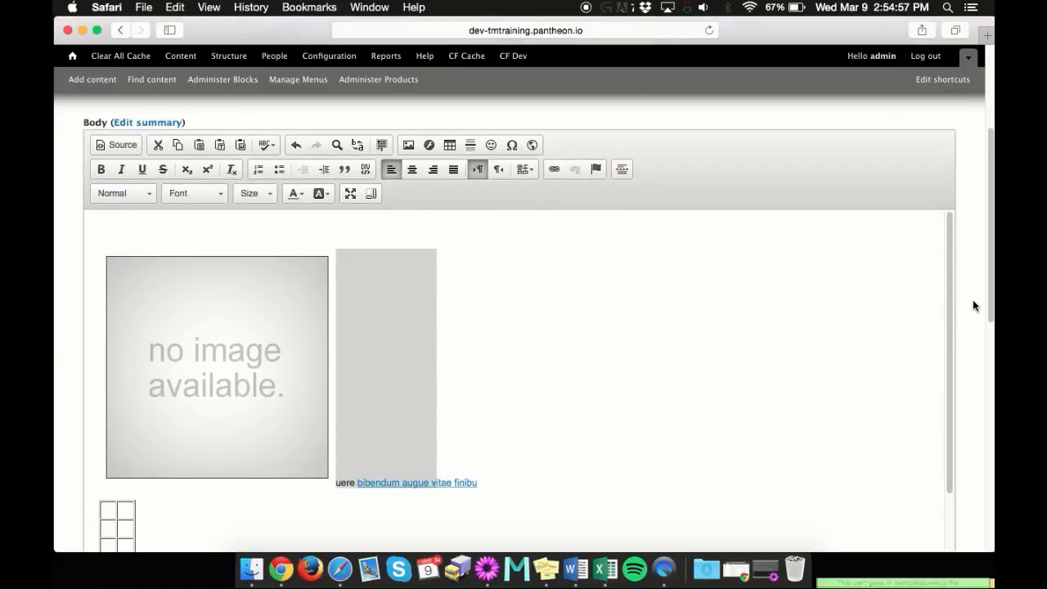
Try the Heading 2, Heading 6 and Formatted paragraph formats on the line beside the image and return it to Normal
{"action": "left_click", "coordinate": [122, 193]}
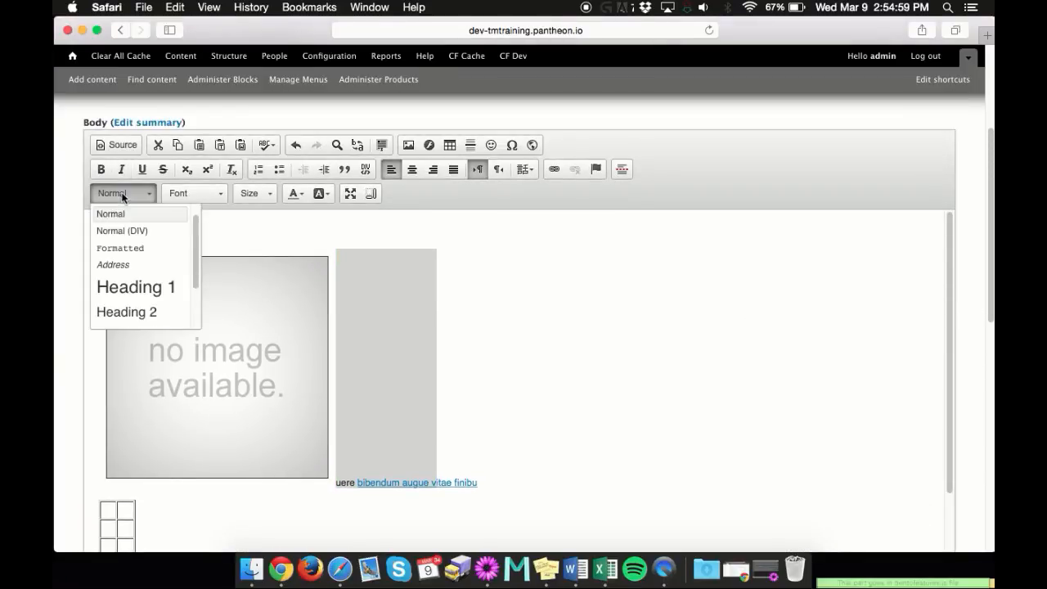
{"action": "left_click", "coordinate": [137, 309]}
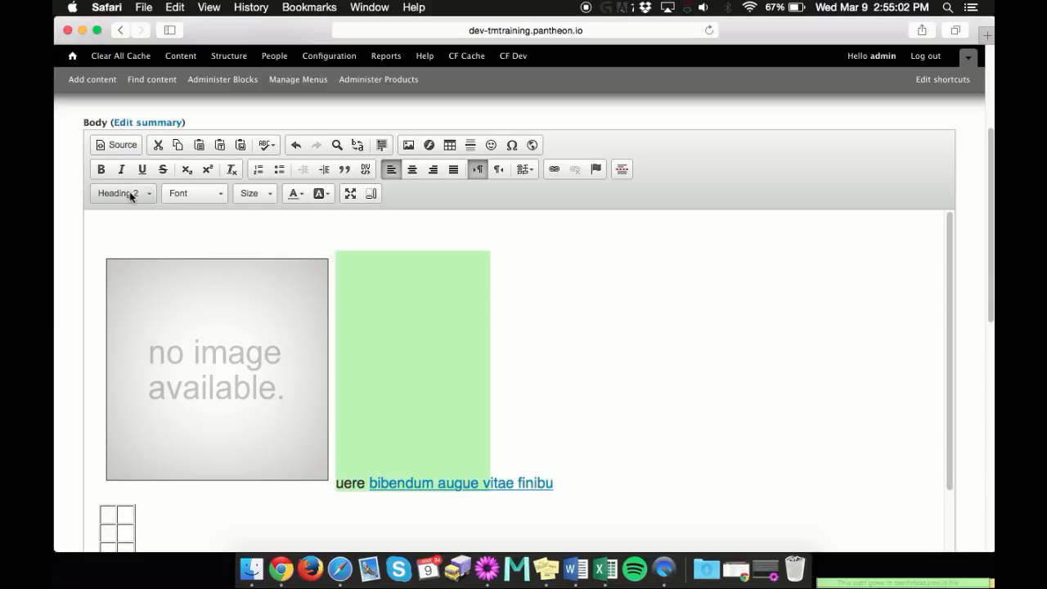
{"action": "left_click", "coordinate": [127, 194]}
{"action": "left_click", "coordinate": [120, 318]}
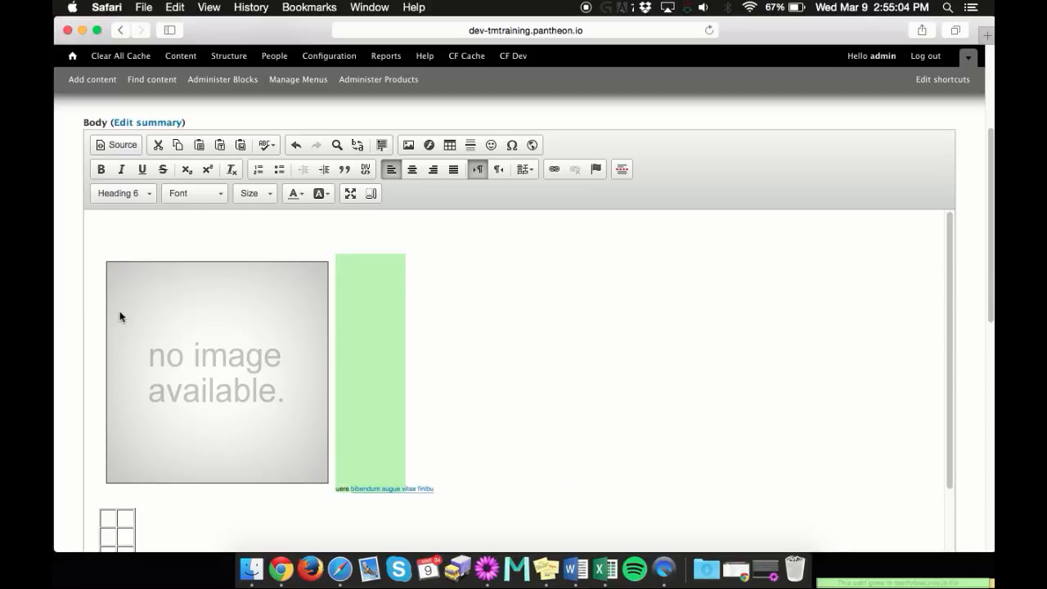
{"action": "left_click", "coordinate": [133, 192]}
{"action": "scroll", "coordinate": [136, 236], "scroll_direction": "up", "scroll_amount": 3}
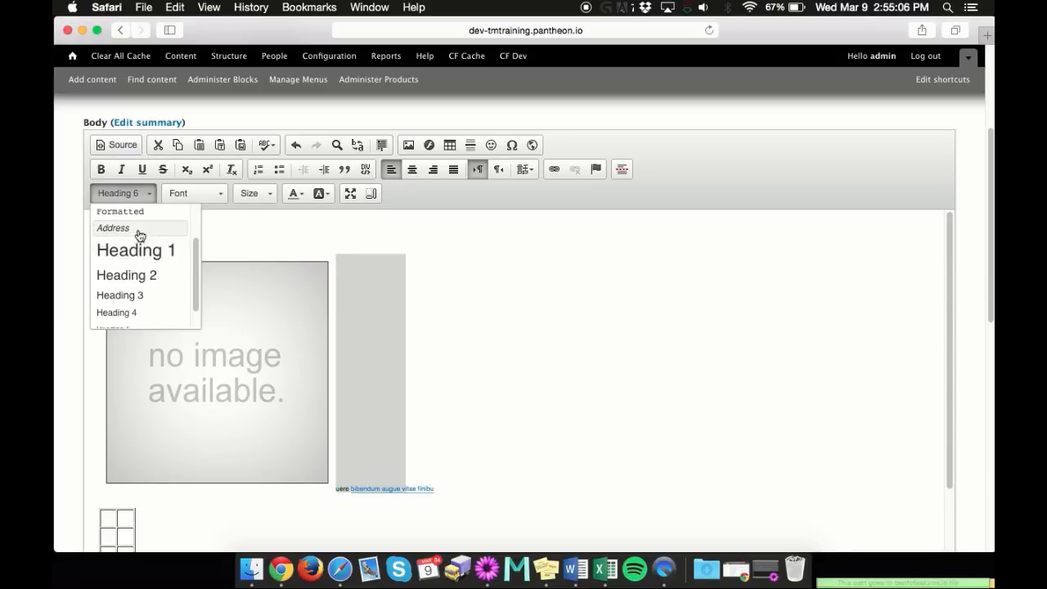
{"action": "left_click", "coordinate": [137, 236]}
{"action": "left_click", "coordinate": [133, 196]}
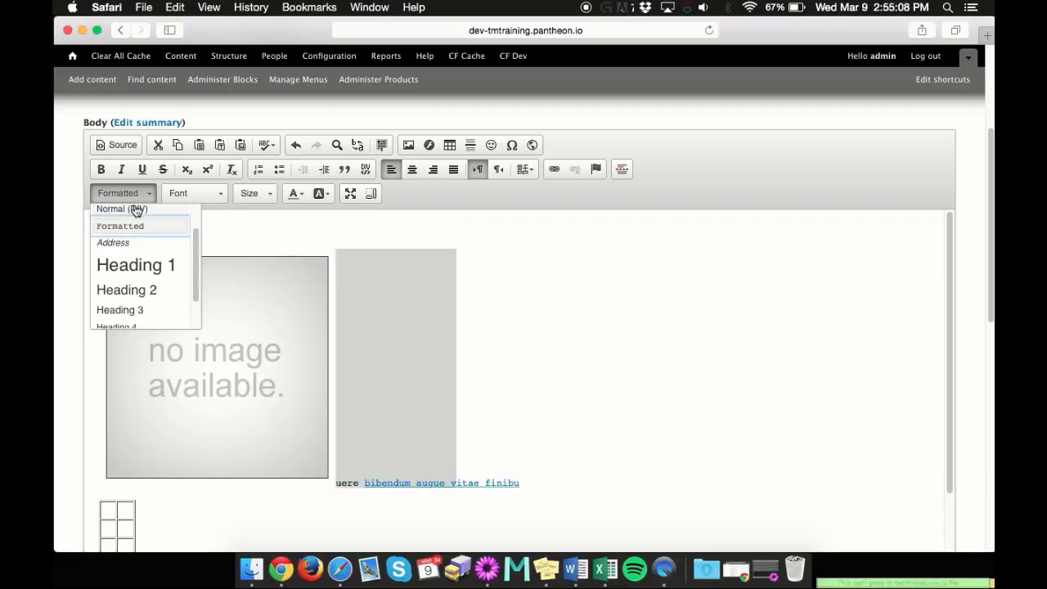
{"action": "scroll", "coordinate": [137, 225], "scroll_direction": "up", "scroll_amount": 2}
{"action": "left_click", "coordinate": [137, 229]}
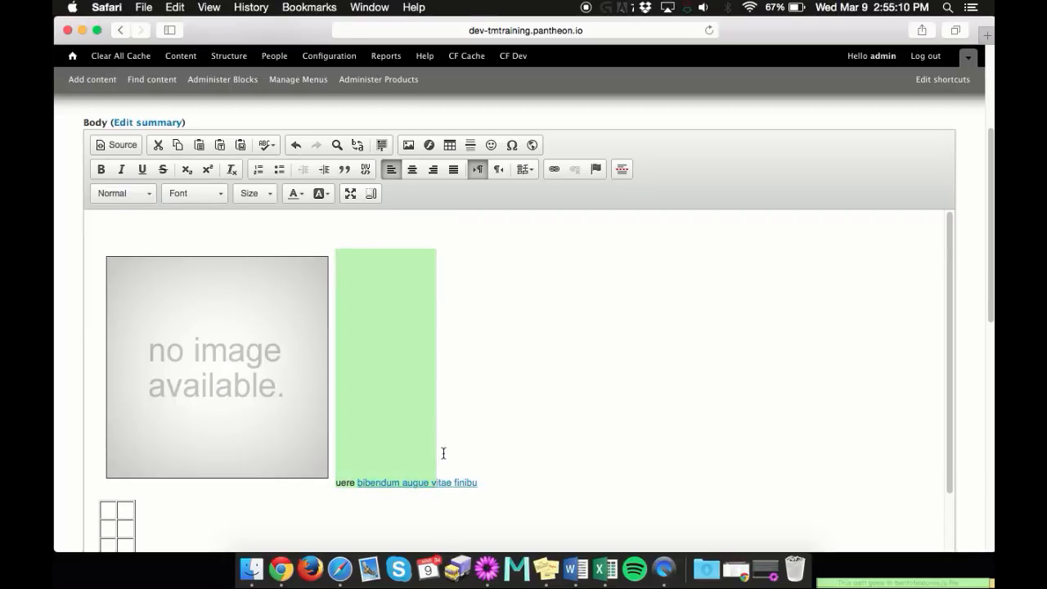
Browse the available fonts without choosing one, and set the selected text beside the image to size 26
{"action": "left_click", "coordinate": [195, 196]}
{"action": "scroll", "coordinate": [207, 268], "scroll_direction": "down", "scroll_amount": 3}
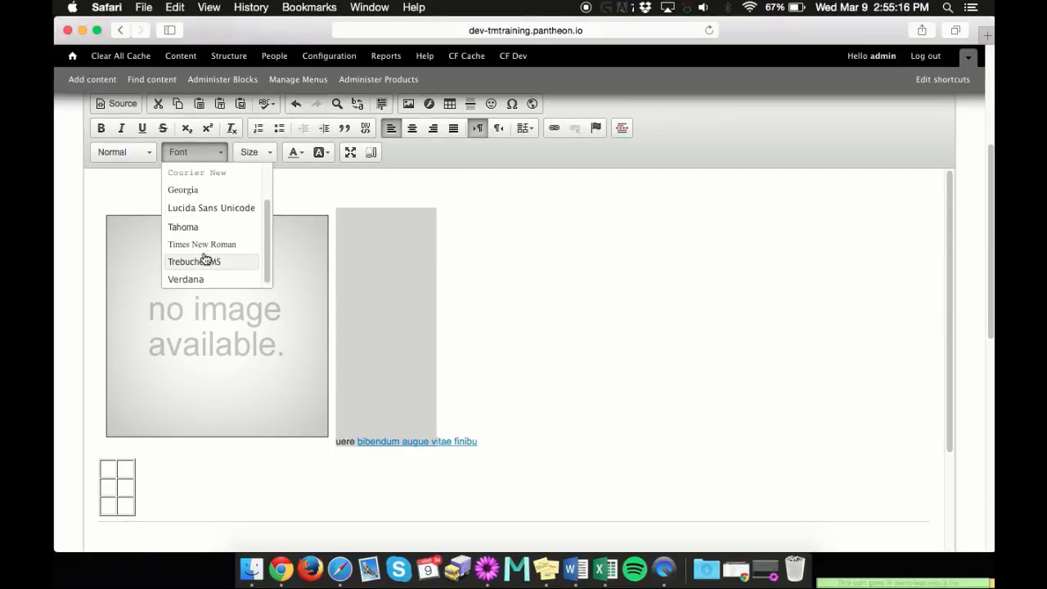
{"action": "scroll", "coordinate": [205, 262], "scroll_direction": "up", "scroll_amount": 5}
{"action": "left_click", "coordinate": [198, 270]}
{"action": "left_click", "coordinate": [255, 272]}
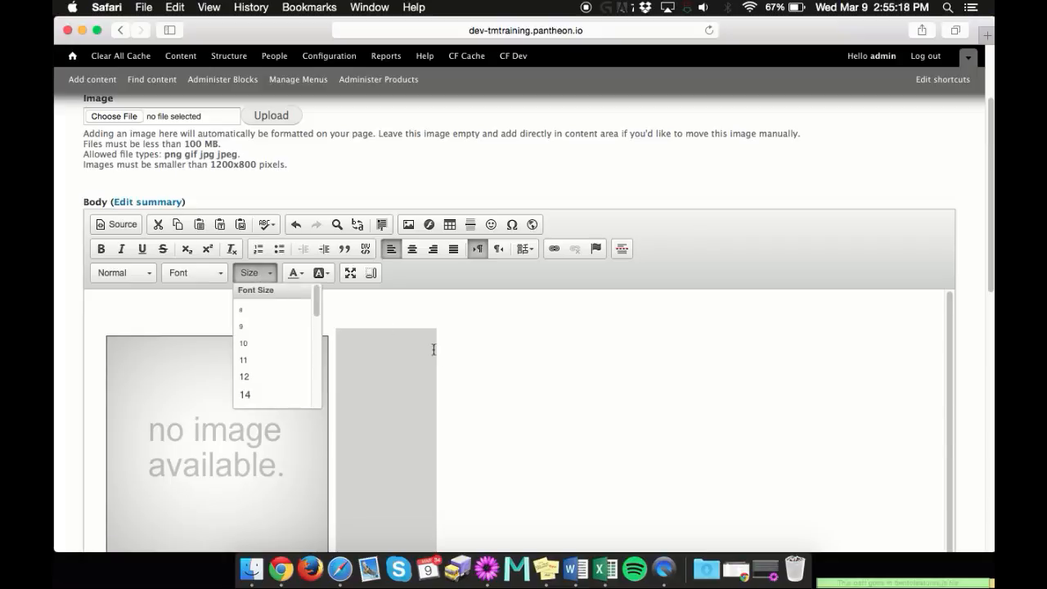
{"action": "scroll", "coordinate": [512, 353], "scroll_direction": "down", "scroll_amount": 3}
{"action": "scroll", "coordinate": [276, 368], "scroll_direction": "down", "scroll_amount": 2}
{"action": "scroll", "coordinate": [275, 368], "scroll_direction": "down", "scroll_amount": 2}
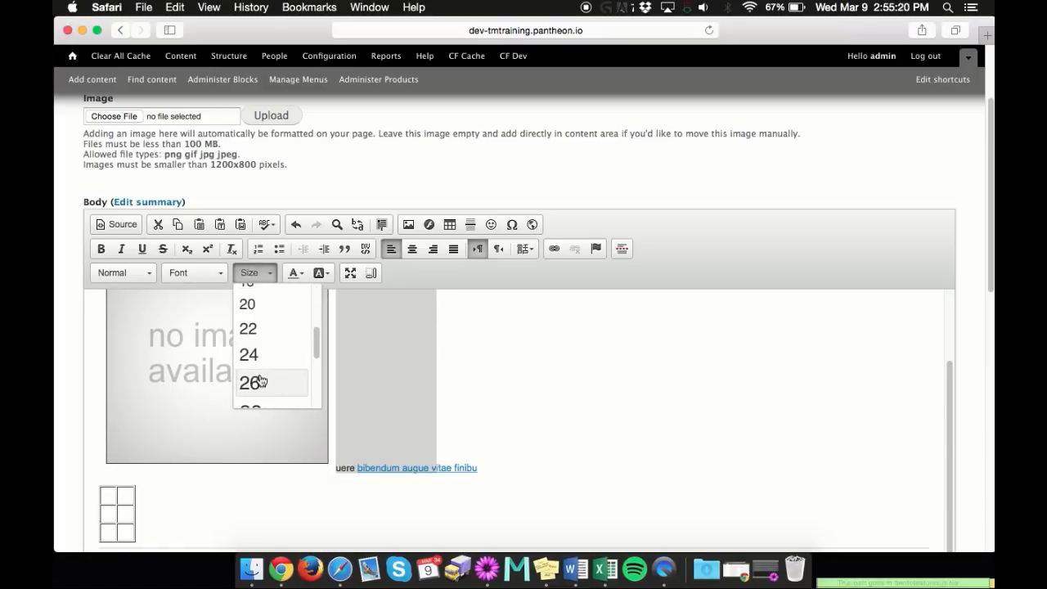
{"action": "left_click", "coordinate": [274, 379]}
Color the enlarged text beside the image red and choose a gold background color at the end of that line
{"action": "left_click", "coordinate": [293, 275]}
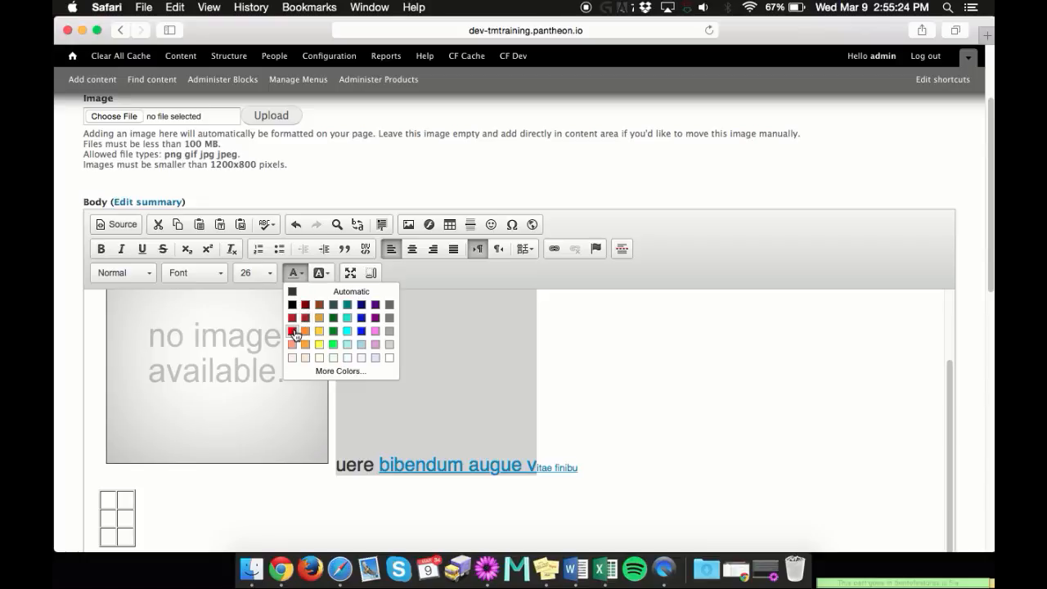
{"action": "left_click", "coordinate": [295, 332]}
{"action": "scroll", "coordinate": [297, 335], "scroll_direction": "down", "scroll_amount": 5}
{"action": "scroll", "coordinate": [601, 308], "scroll_direction": "up", "scroll_amount": 4}
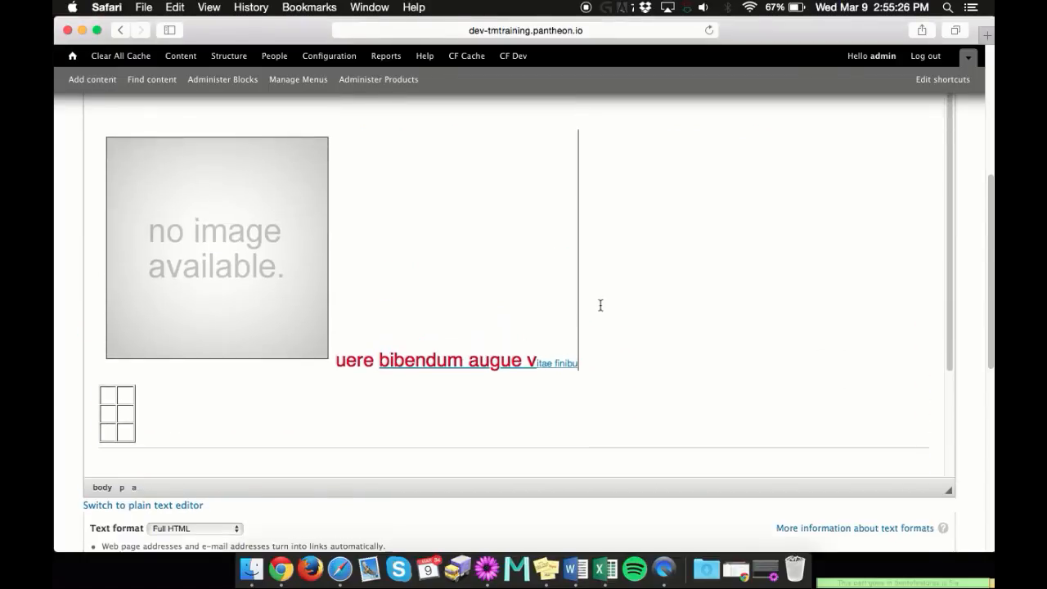
{"action": "left_click", "coordinate": [321, 137]}
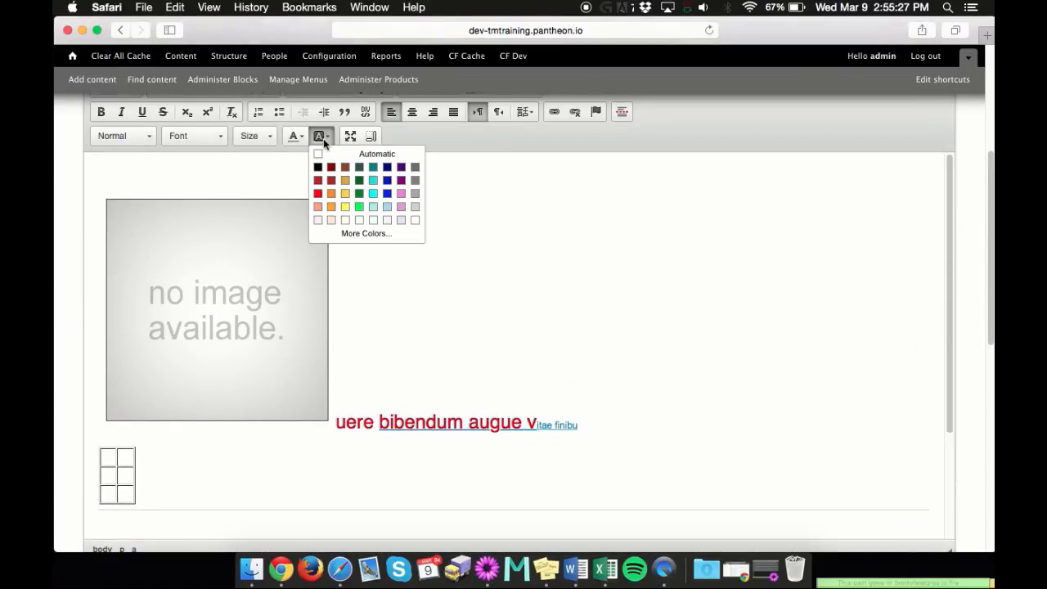
{"action": "left_click", "coordinate": [345, 181]}
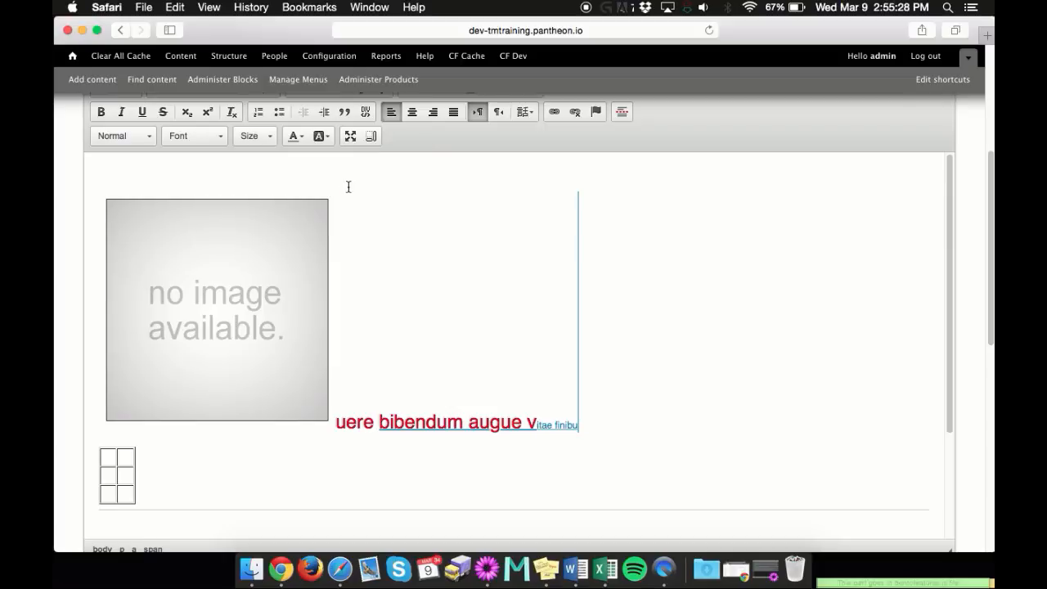
Maximize the body editor and restore it to its normal size
{"action": "left_click", "coordinate": [350, 138]}
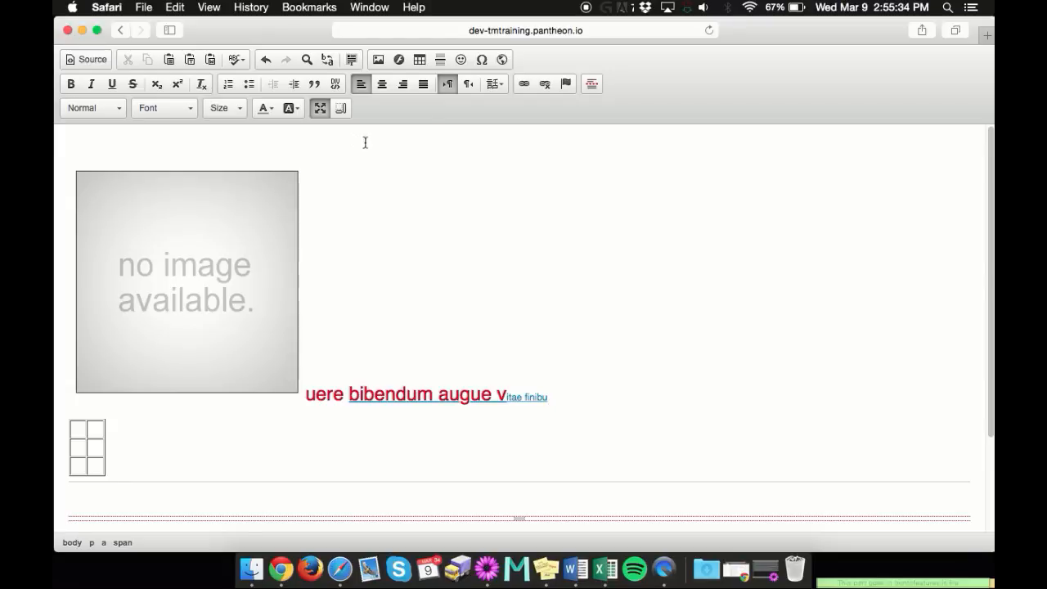
{"action": "left_click", "coordinate": [322, 109]}
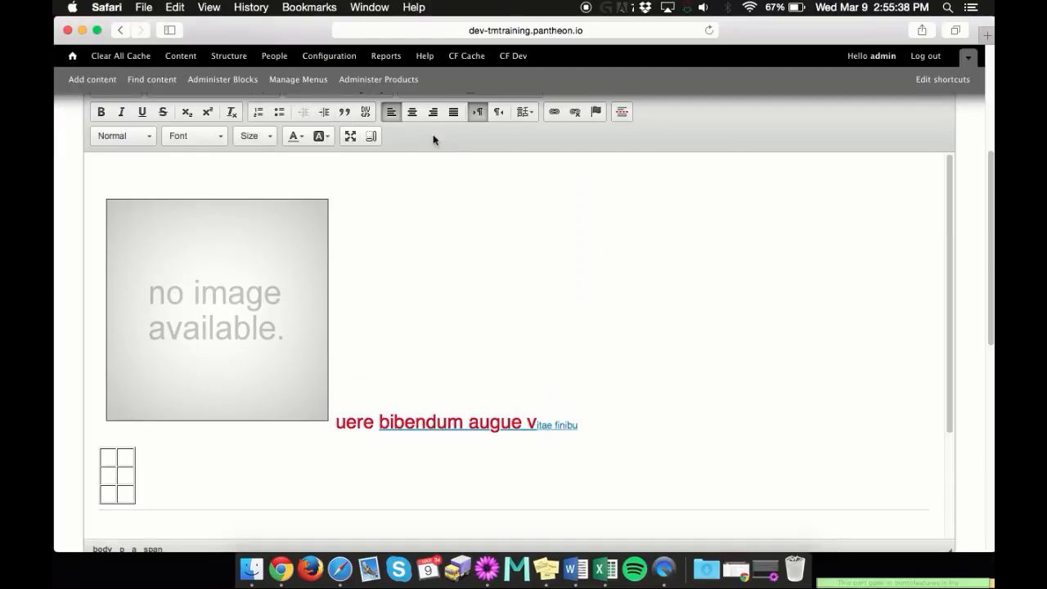
Show the block outlines in the body editor, look over the outlined content, and hide the outlines again
{"action": "left_click", "coordinate": [374, 136]}
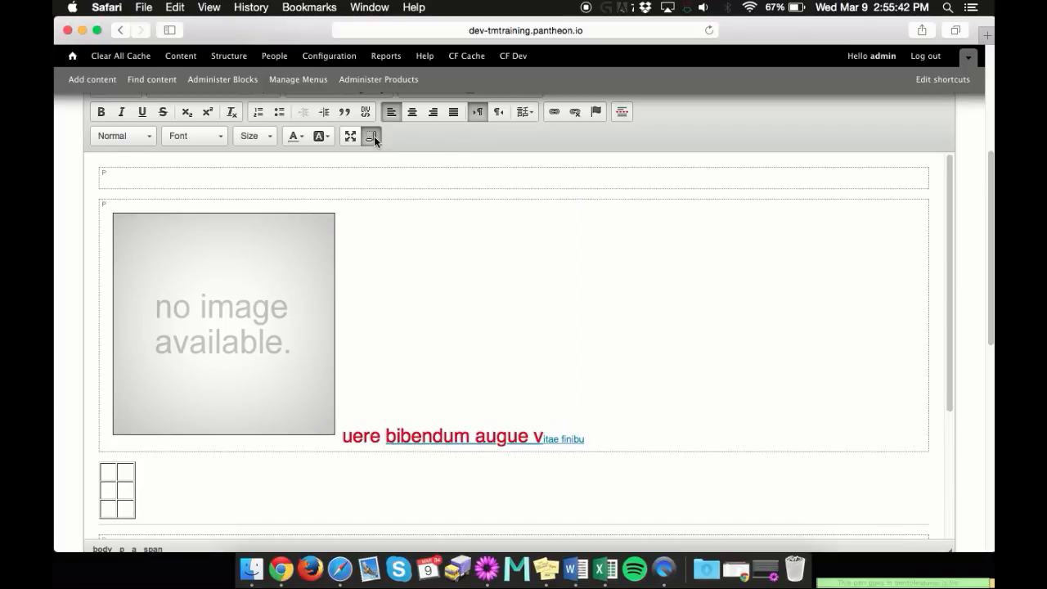
{"action": "scroll", "coordinate": [374, 136], "scroll_direction": "down", "scroll_amount": 1}
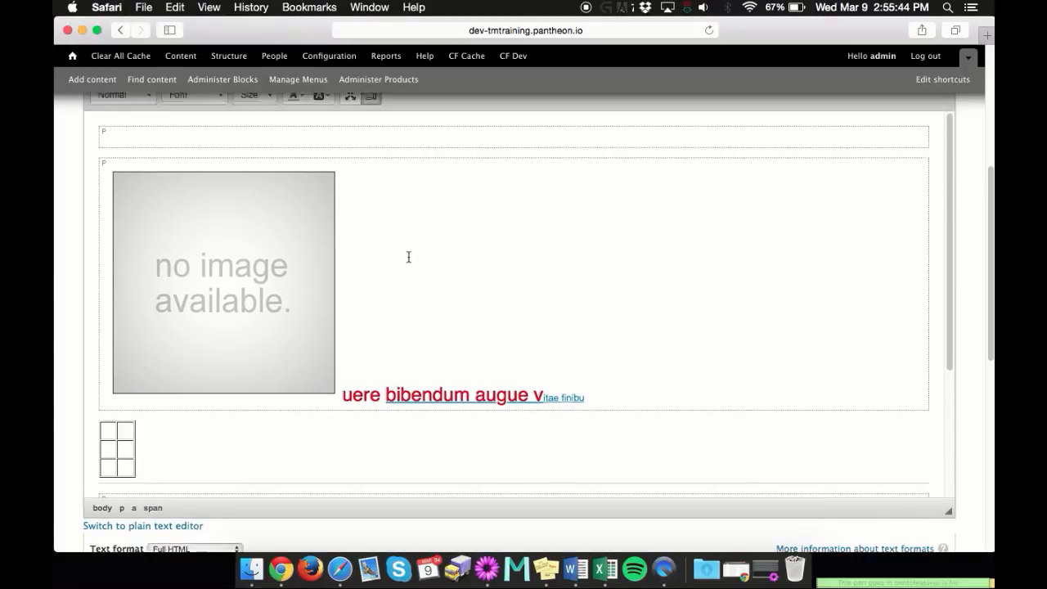
{"action": "scroll", "coordinate": [409, 257], "scroll_direction": "up", "scroll_amount": 2}
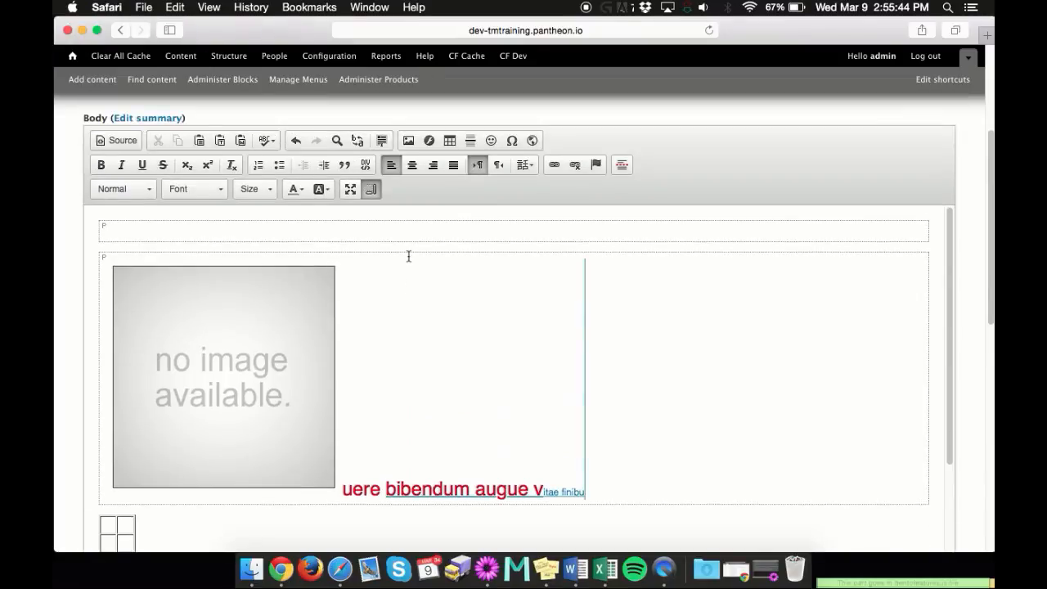
{"action": "left_click", "coordinate": [372, 190]}
{"action": "scroll", "coordinate": [444, 250], "scroll_direction": "down", "scroll_amount": 2}
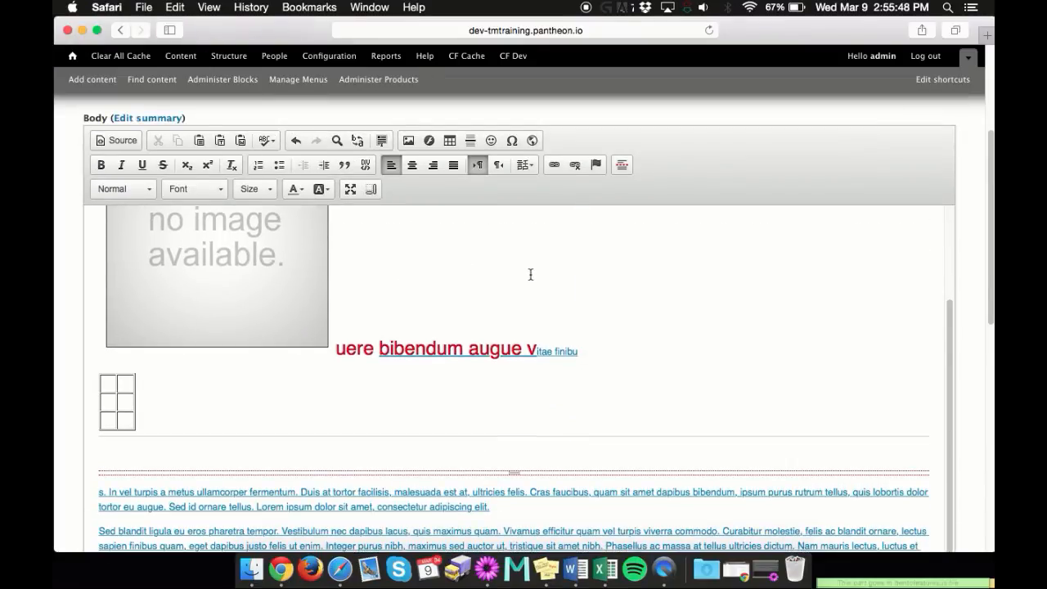
{"action": "scroll", "coordinate": [495, 261], "scroll_direction": "down", "scroll_amount": 1}
{"action": "scroll", "coordinate": [405, 240], "scroll_direction": "down", "scroll_amount": 5}
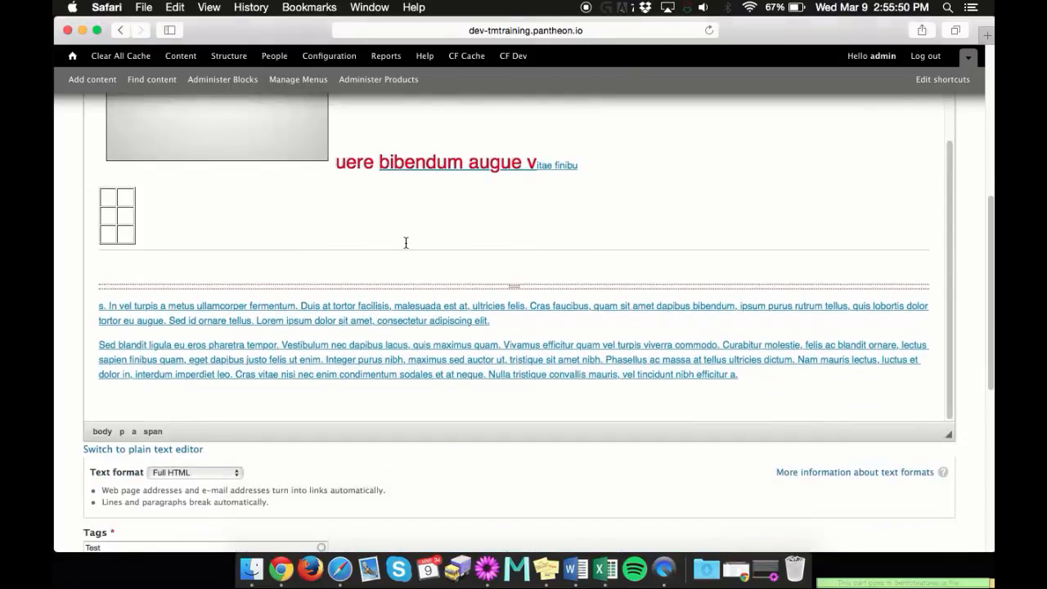
{"action": "scroll", "coordinate": [409, 237], "scroll_direction": "up", "scroll_amount": 6}
{"action": "scroll", "coordinate": [482, 251], "scroll_direction": "up", "scroll_amount": 2}
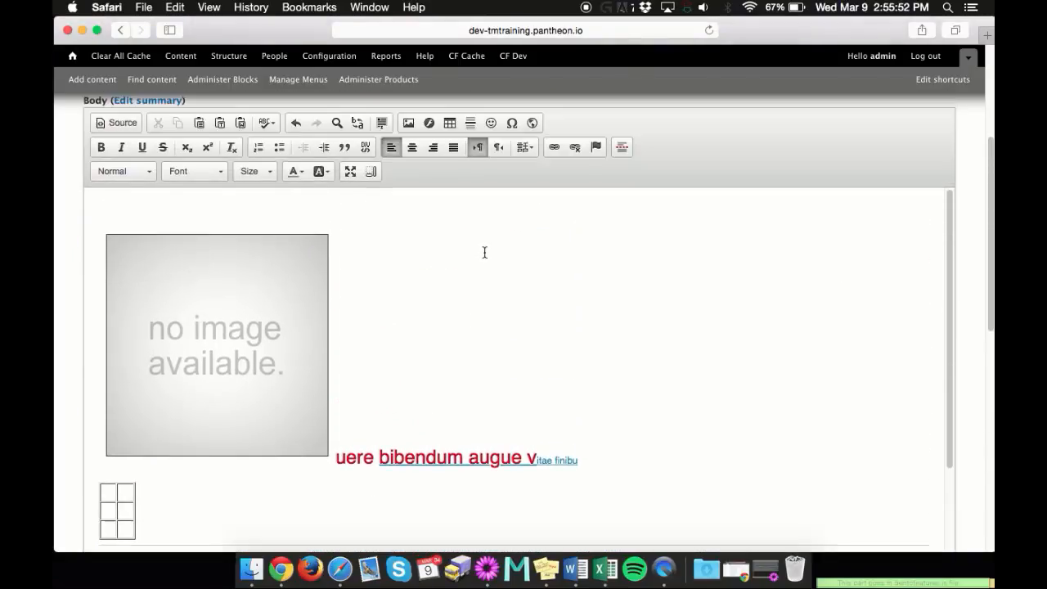